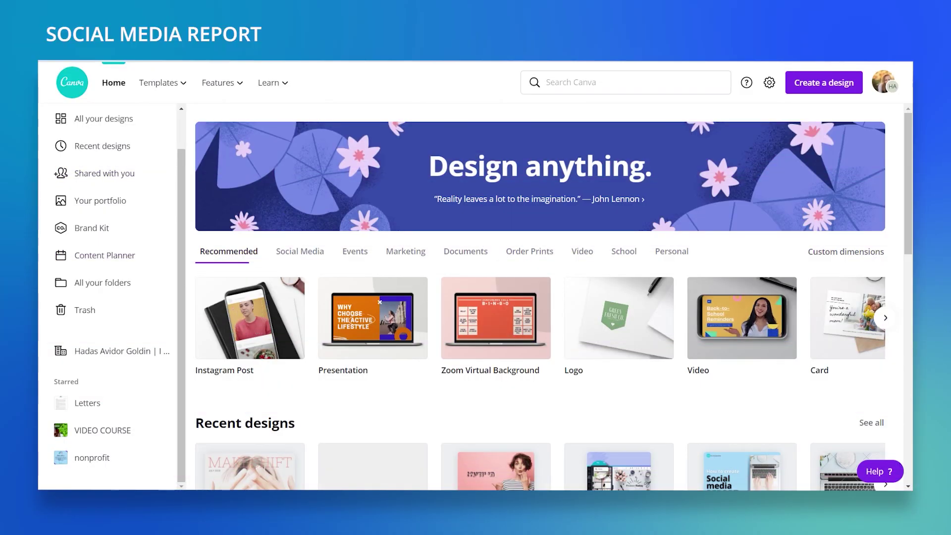
Start a design template search from the search bar on Canva's home page.
click(554, 82)
Search for 'social media report' templates and open the Q1 Social Media Report template.
text(s)
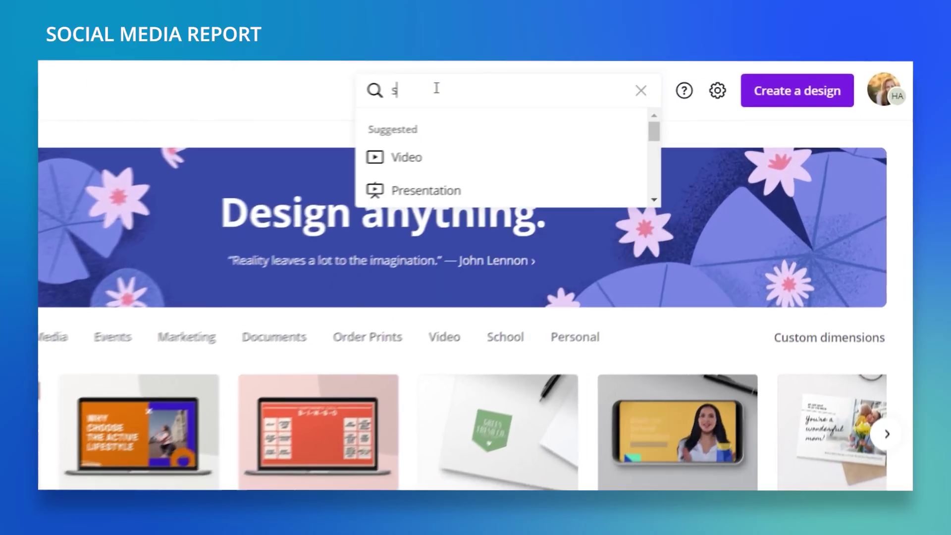
text(ocial medi)
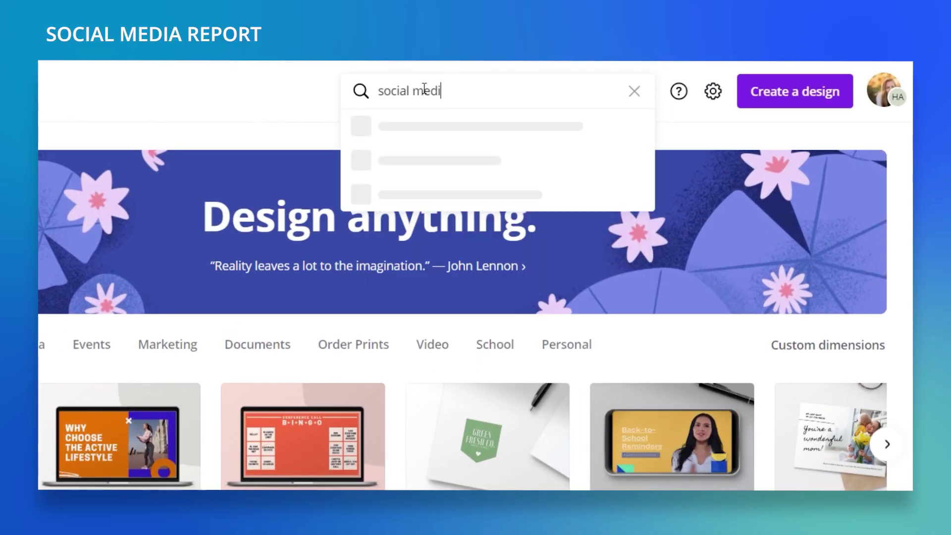
text(a report)
key(Return)
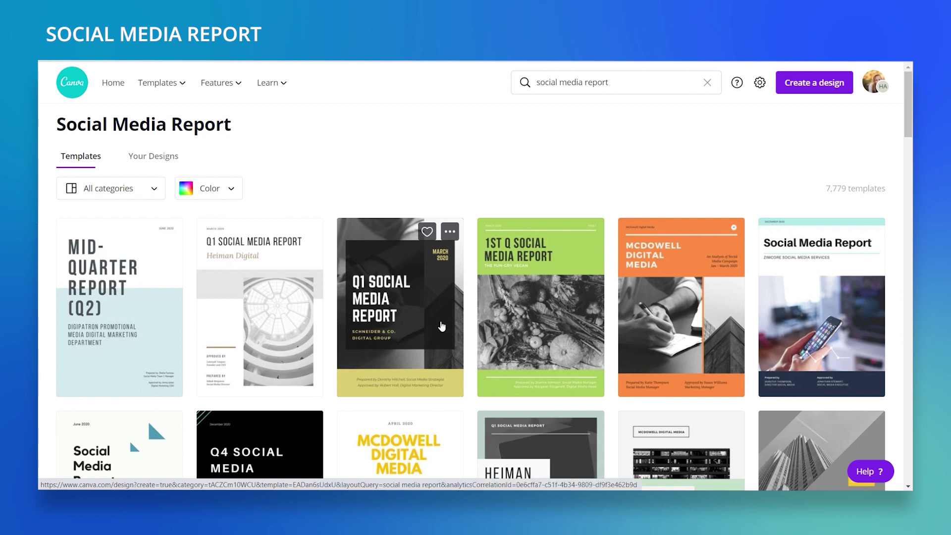
scroll(442, 325, down, 1)
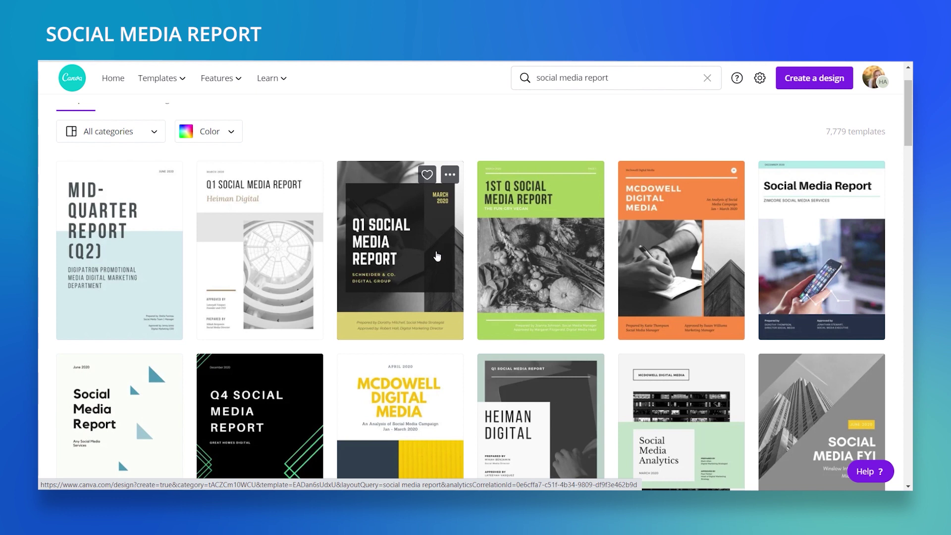
scroll(405, 270, down, 2)
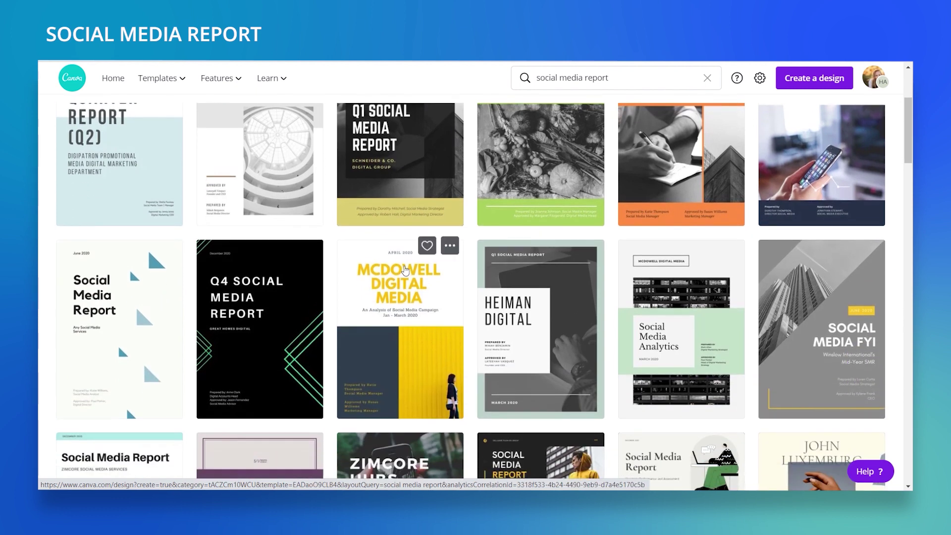
scroll(407, 198, up, 1)
click(409, 183)
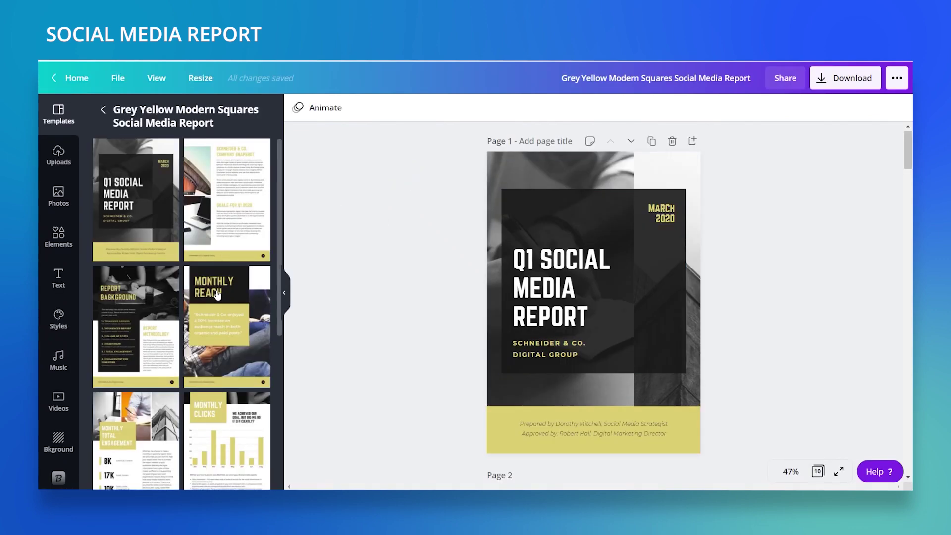
Scroll through the template's page thumbnails to preview its pages.
scroll(217, 295, down, 5)
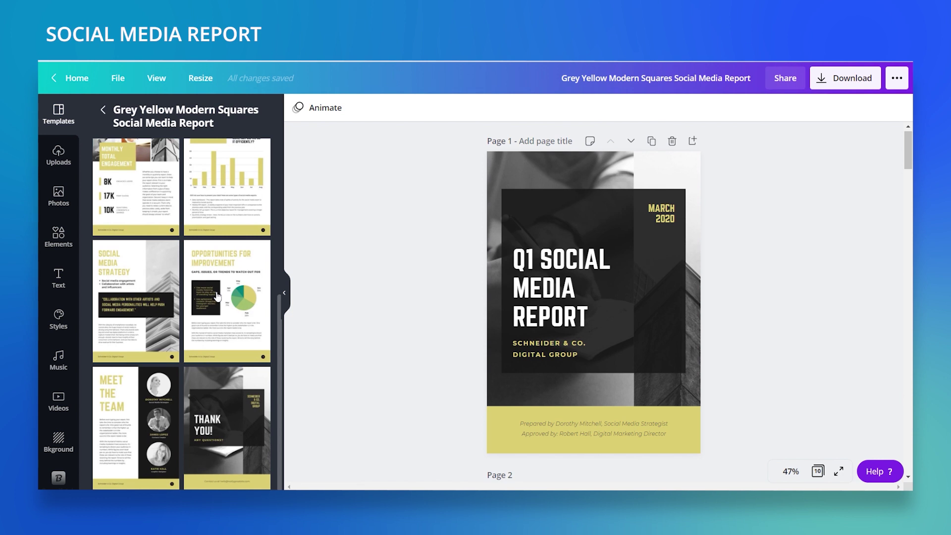
scroll(217, 296, up, 4)
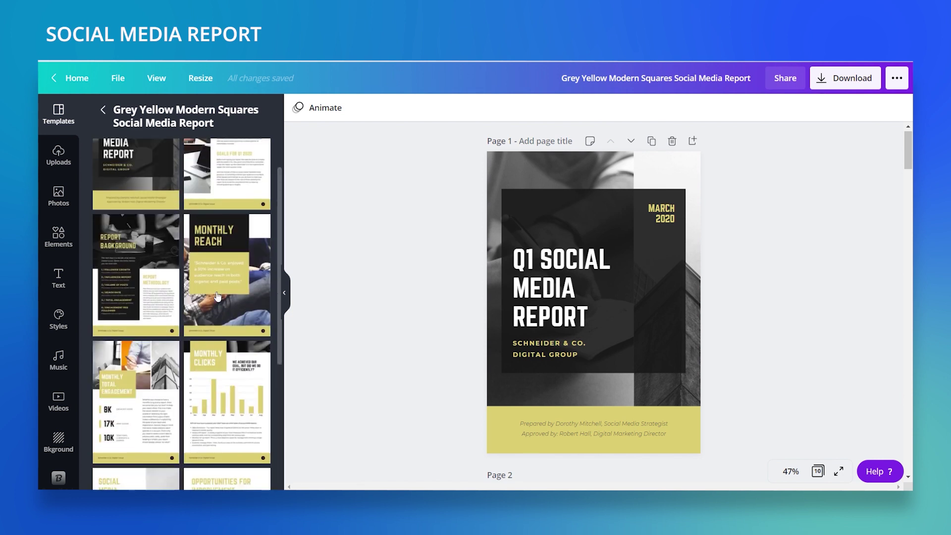
scroll(217, 297, up, 1)
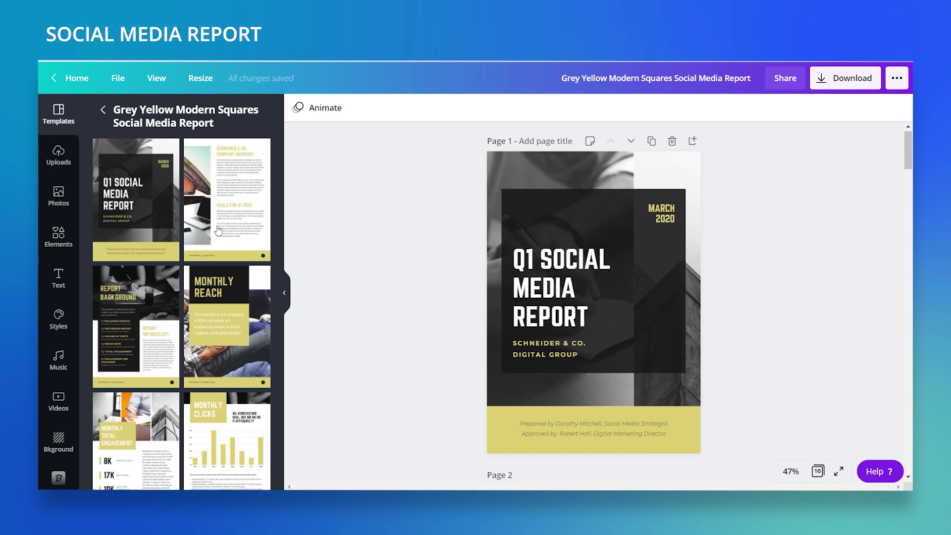
scroll(58, 399, down, 1)
scroll(58, 399, down, 2)
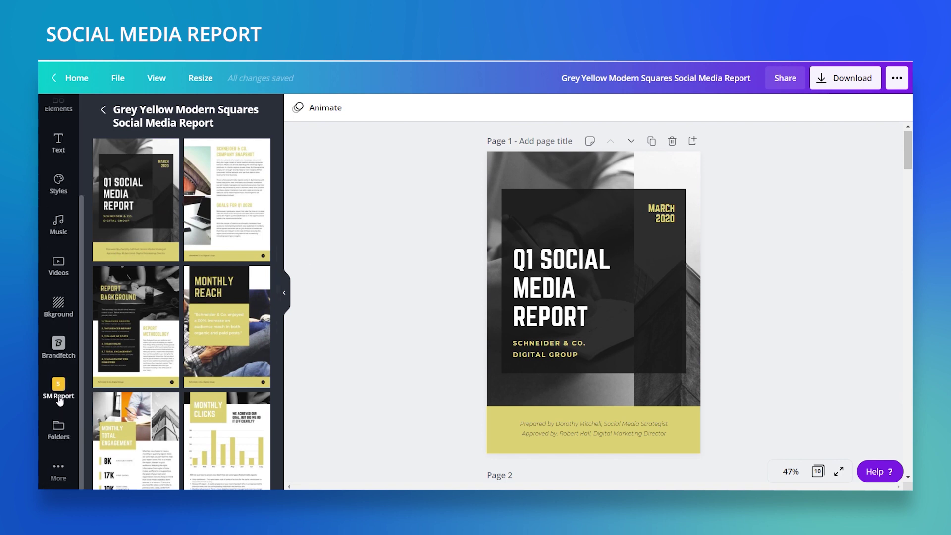
Replace the cover's left background with the laptop photo from the SM Report folder.
click(58, 427)
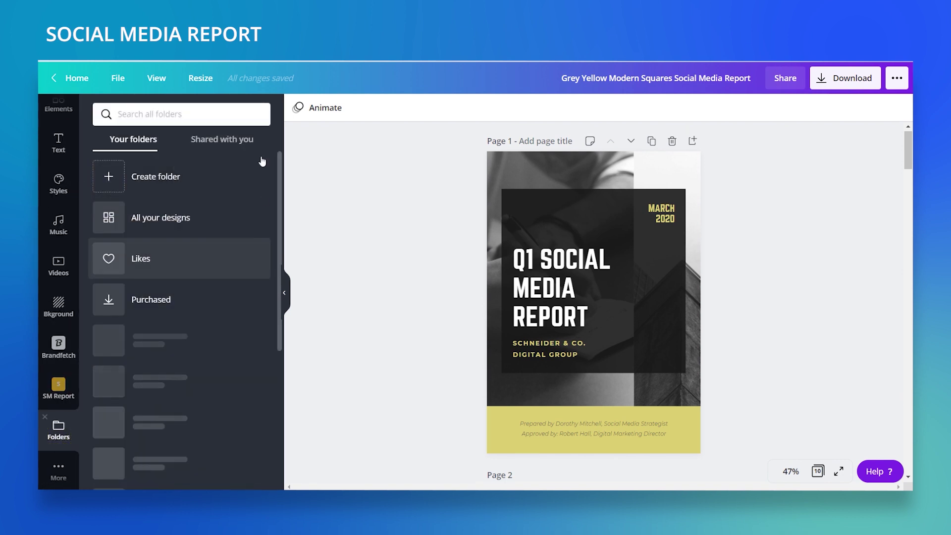
click(239, 117)
text(sm)
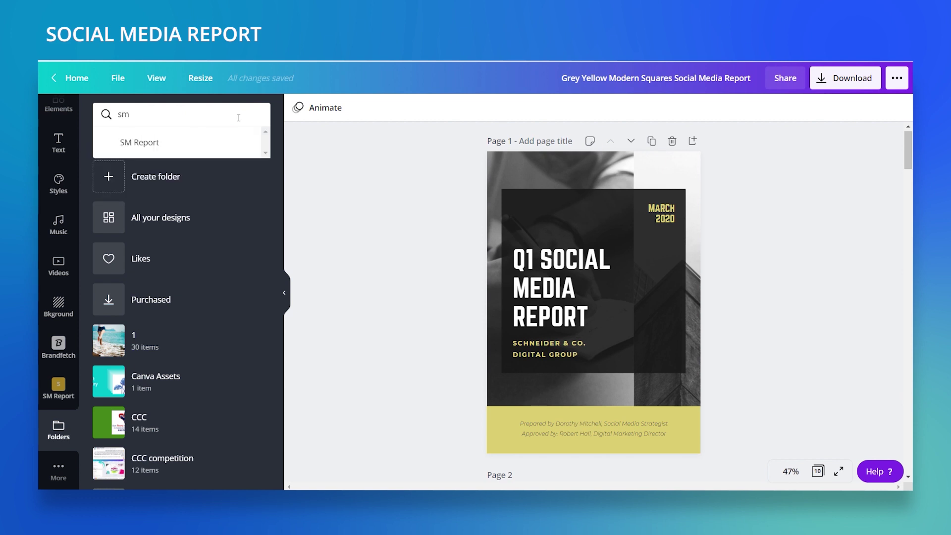
click(221, 145)
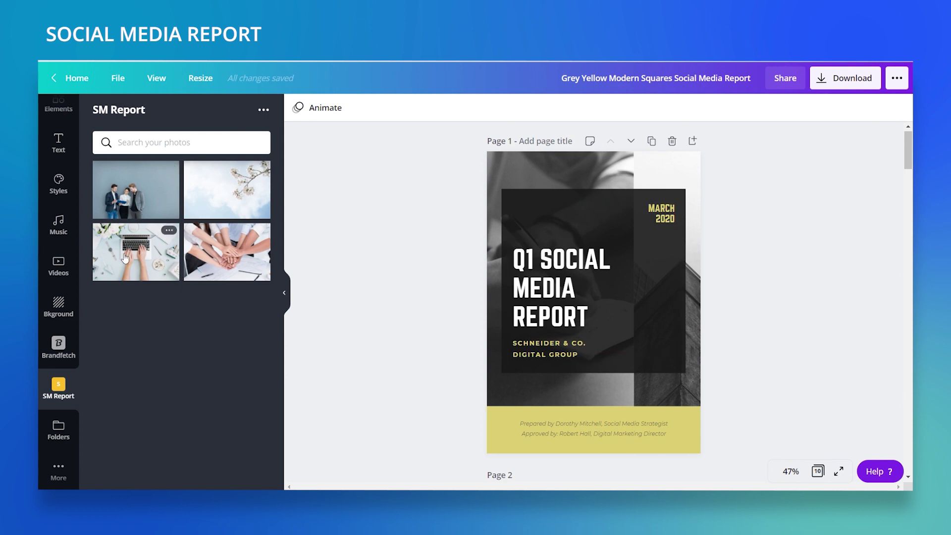
drag(126, 257, 513, 178)
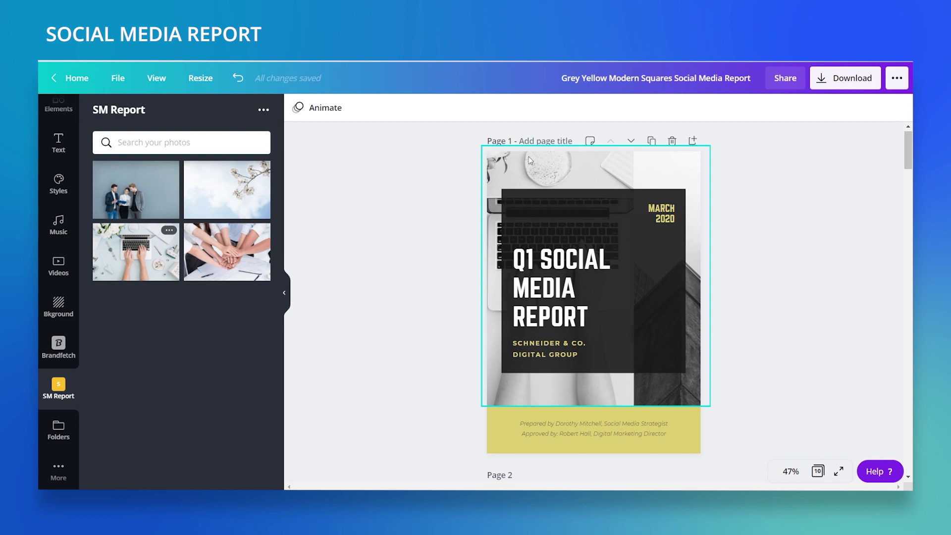
Delete the dark box behind the title and set the laptop photo's filter to None.
click(551, 195)
drag(552, 197, 648, 305)
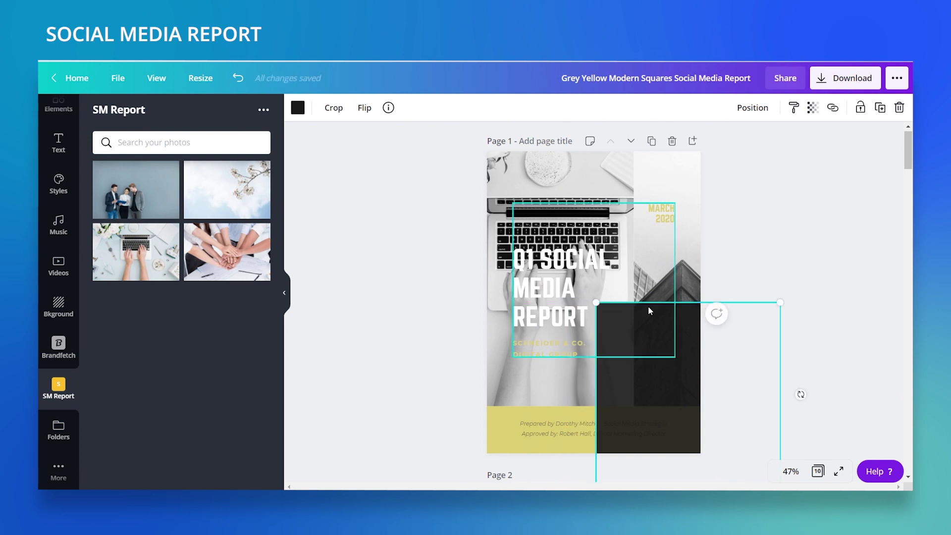
key(Delete)
click(534, 180)
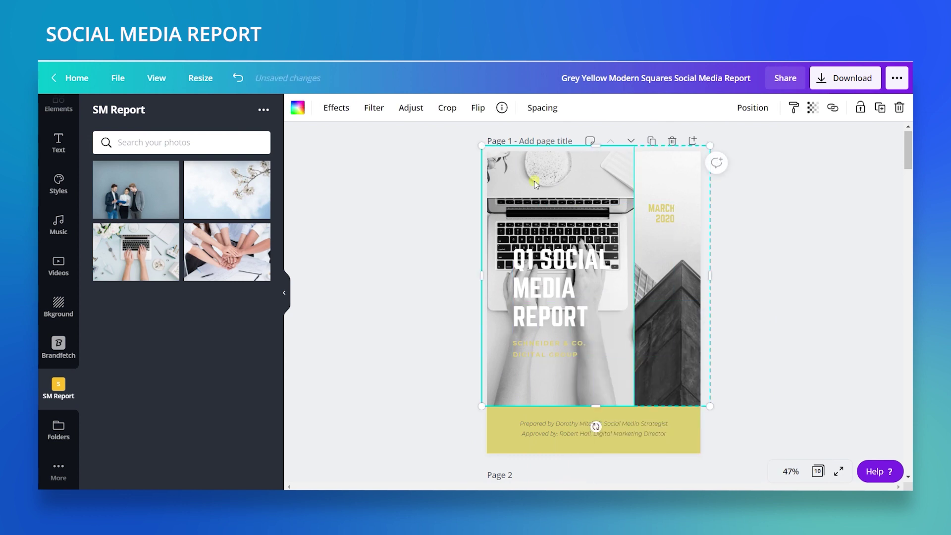
click(374, 108)
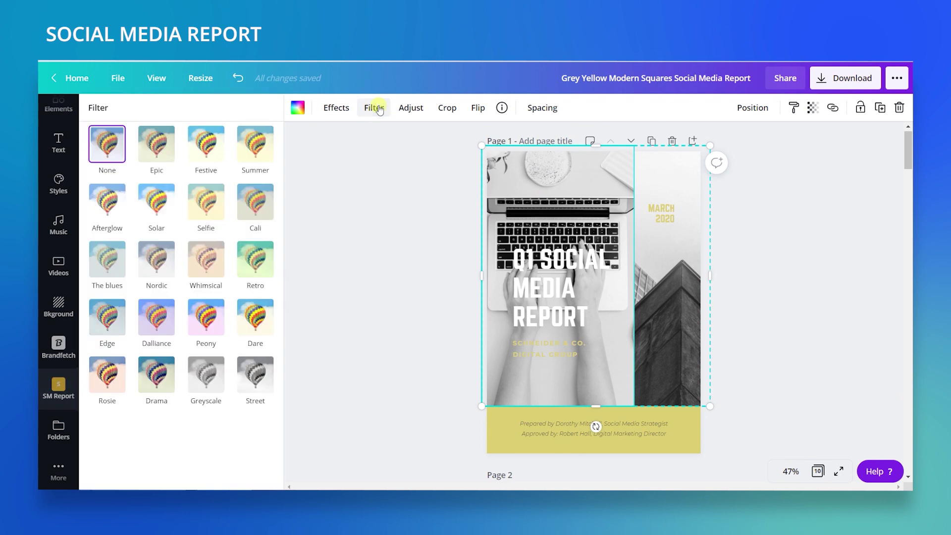
click(114, 144)
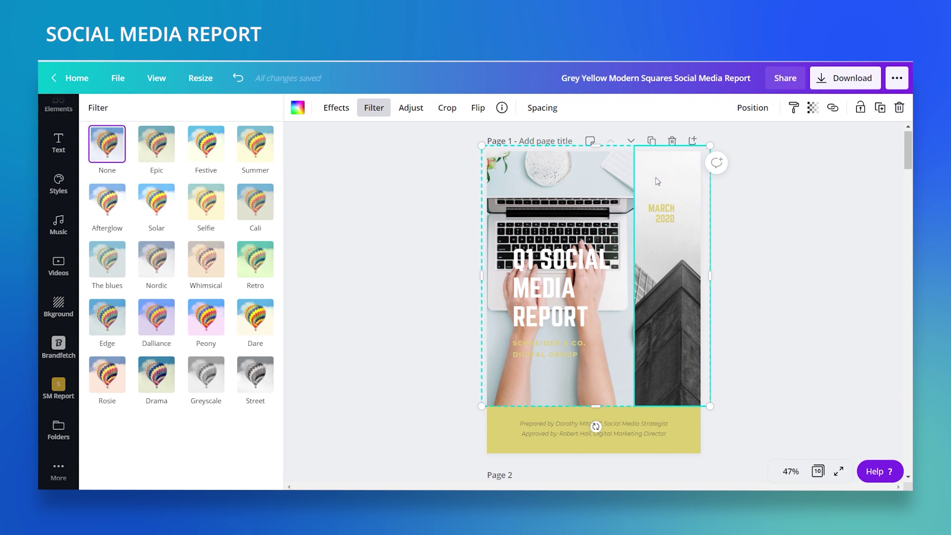
click(58, 389)
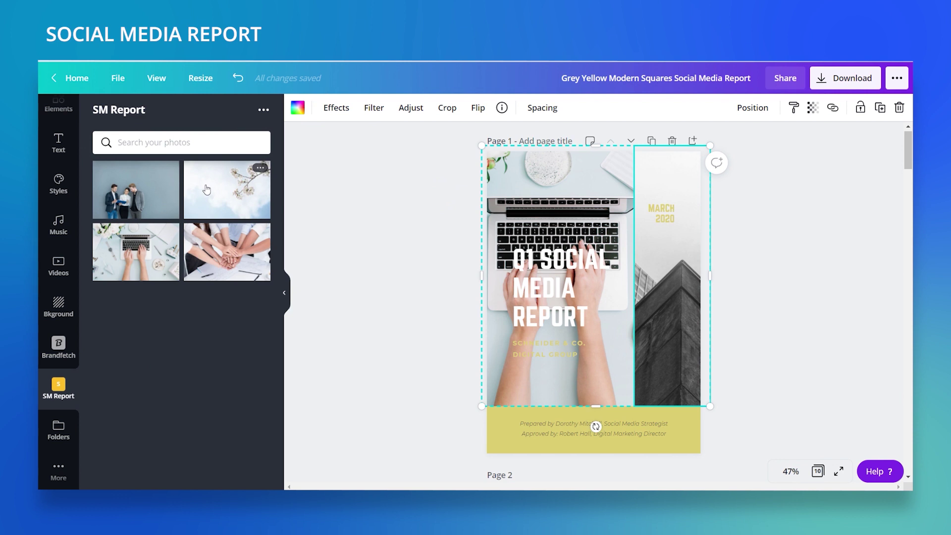
Swap the right building image for the cherry-blossom photo, cropped so the blossoms show.
drag(207, 190, 675, 211)
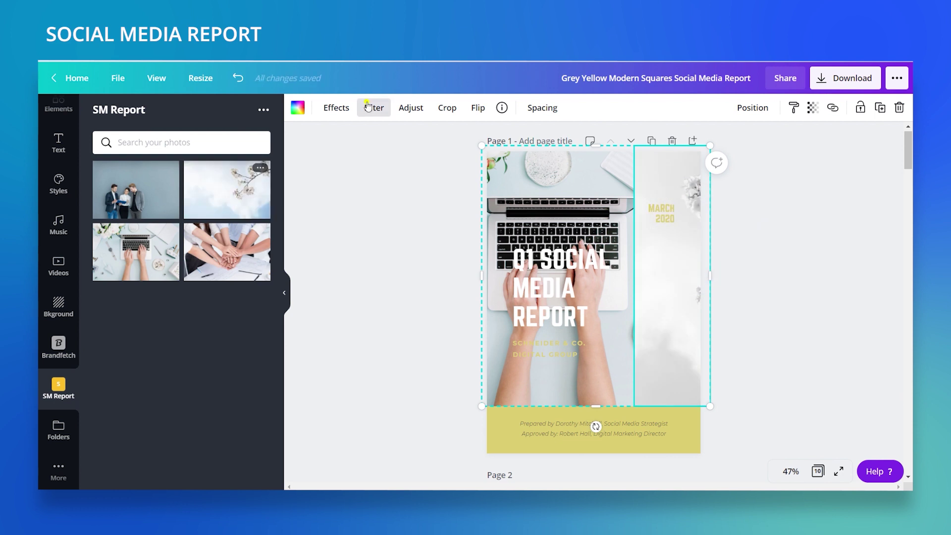
click(366, 108)
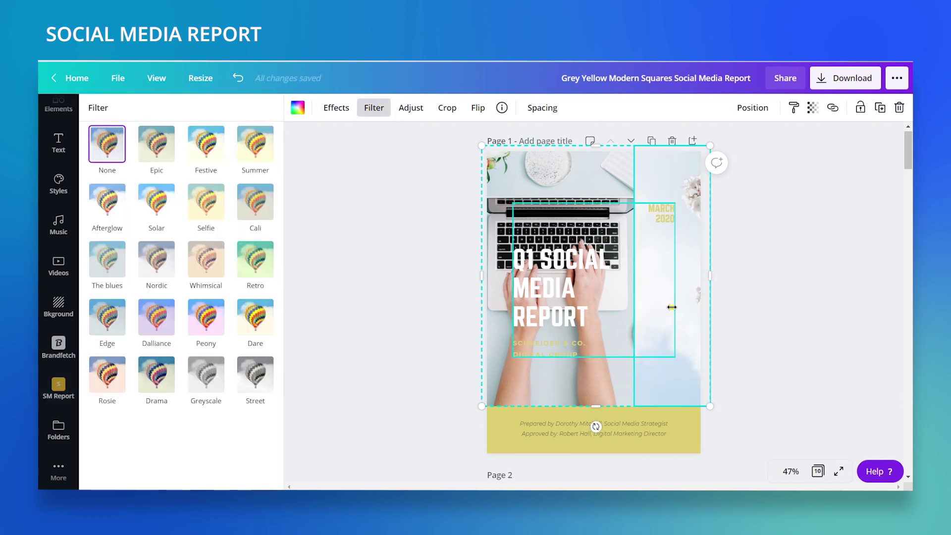
click(672, 308)
double_click(668, 182)
drag(668, 182, 632, 179)
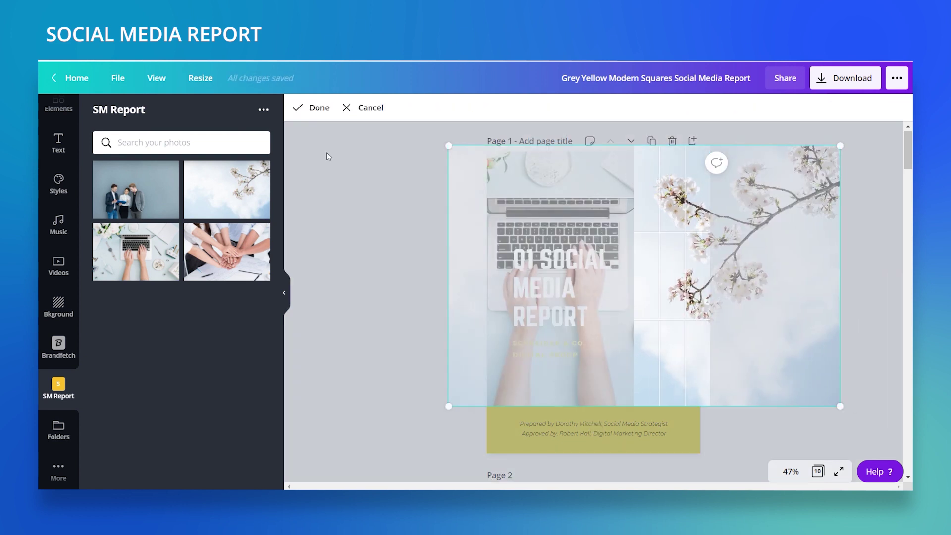
click(326, 108)
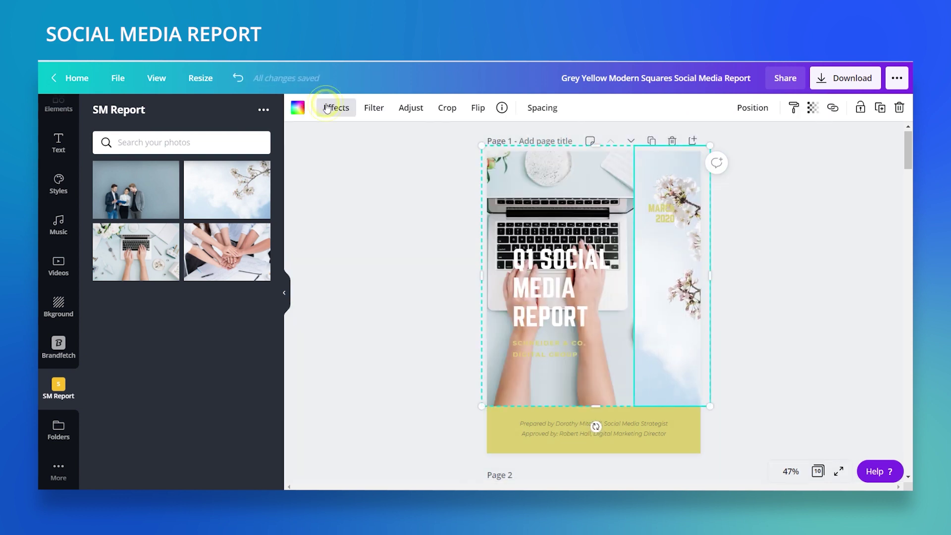
click(801, 263)
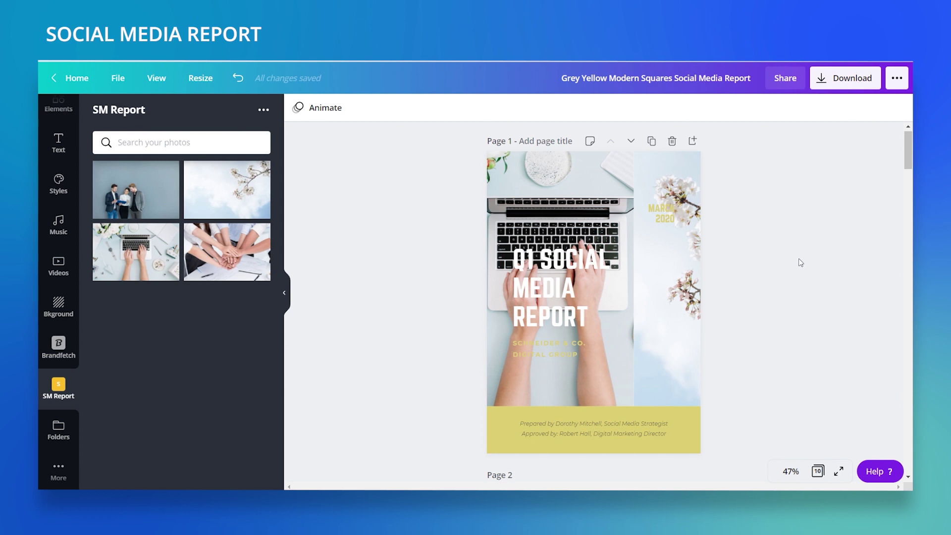
Recolour the yellow footer band to lavender #dce3f8 from the MY NONPROFIT palette.
click(691, 417)
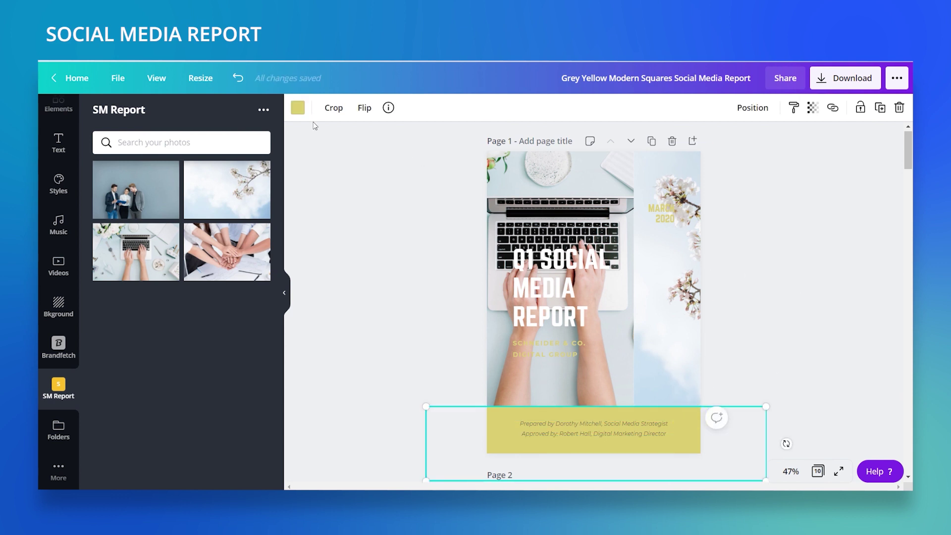
click(296, 115)
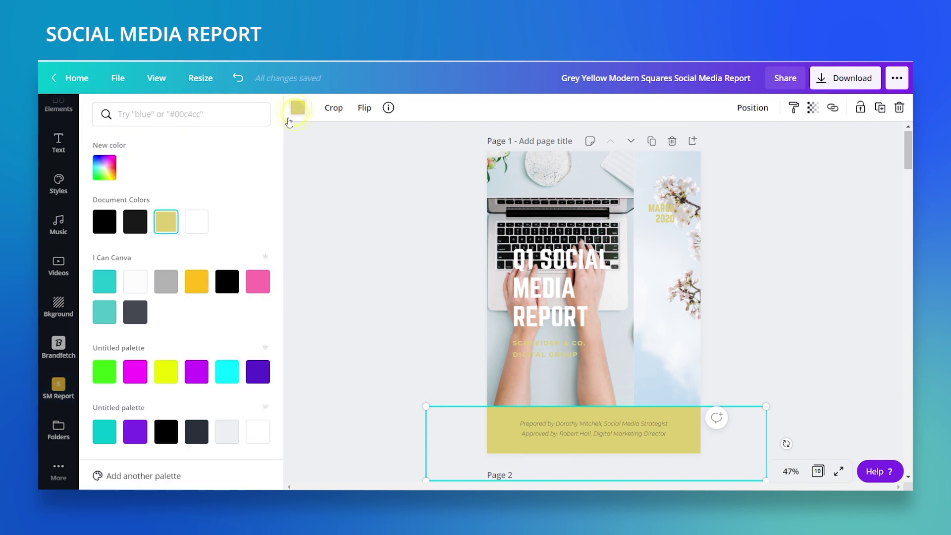
scroll(168, 298, down, 5)
scroll(168, 298, down, 3)
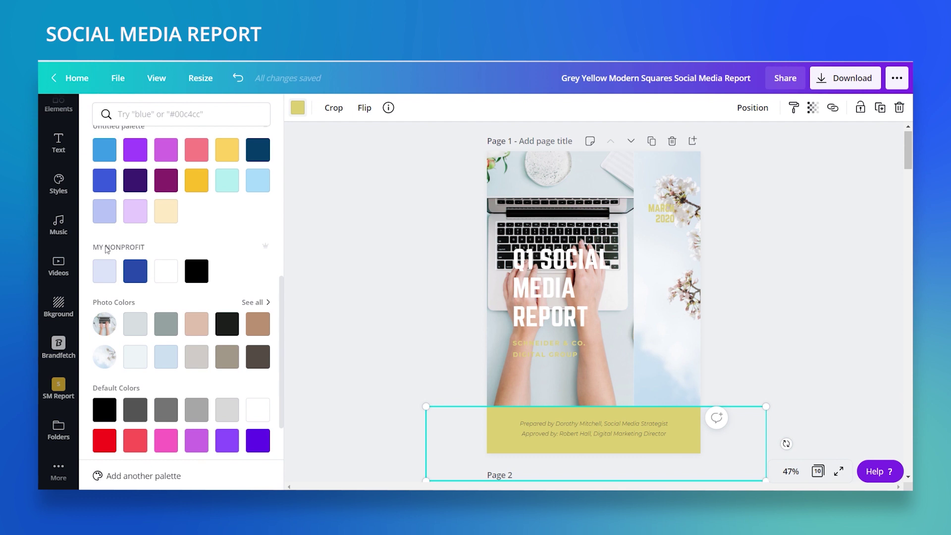
click(112, 278)
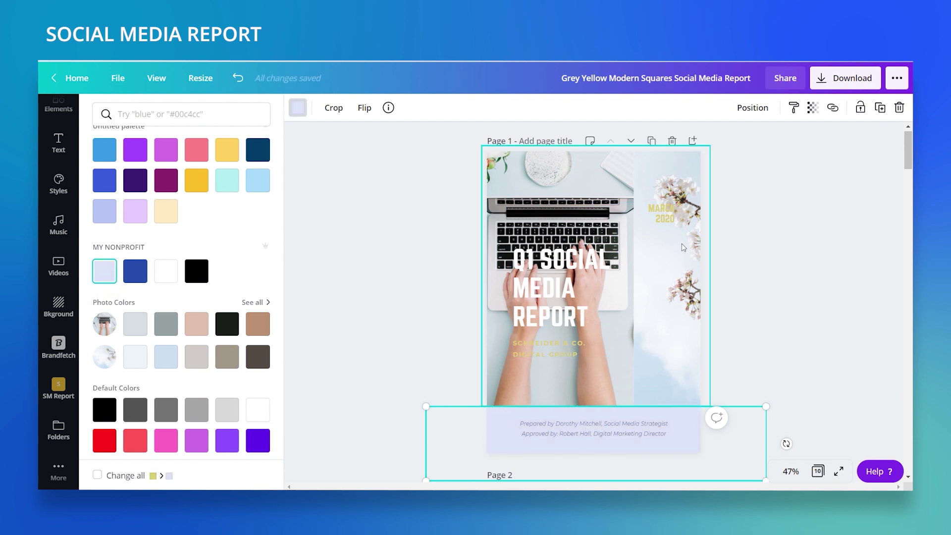
click(674, 221)
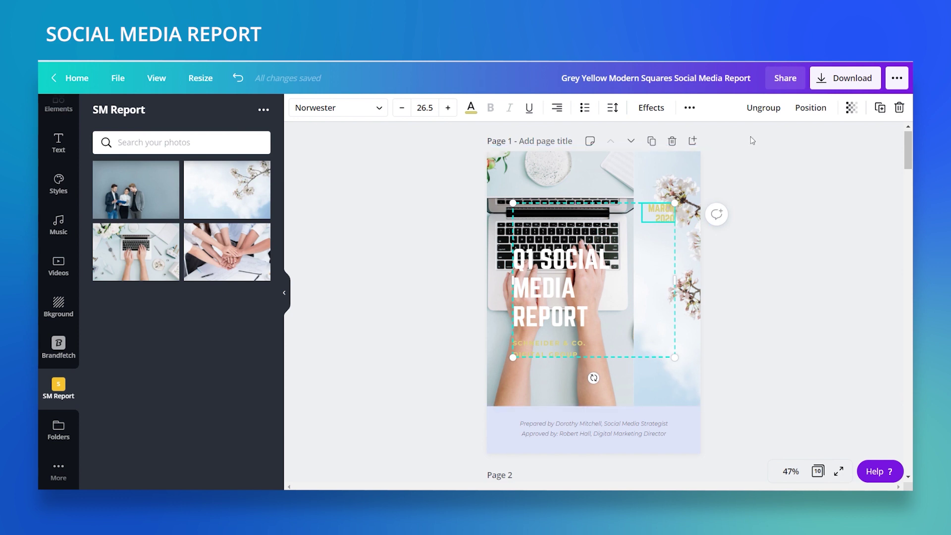
Ungroup the cover title and change the date to MARCH 2021 in dark blue.
click(766, 107)
click(770, 165)
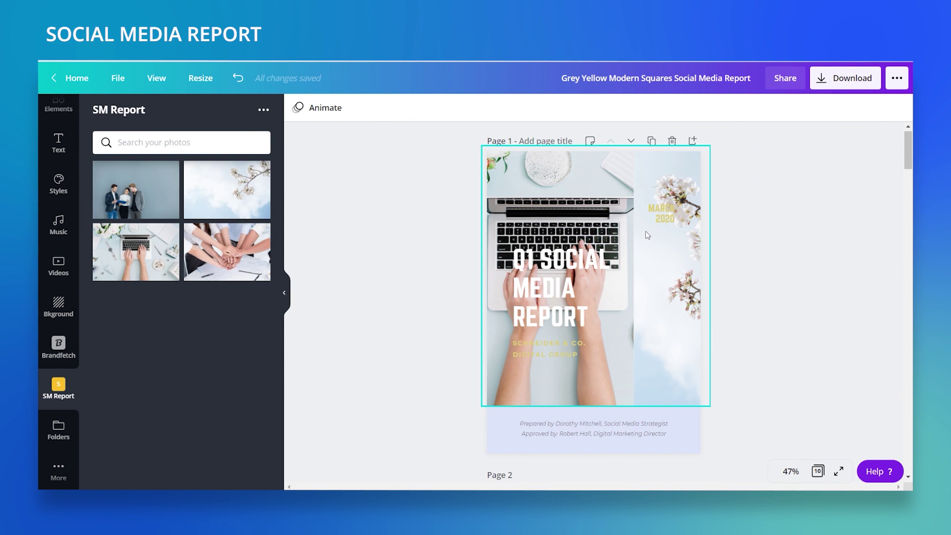
click(663, 215)
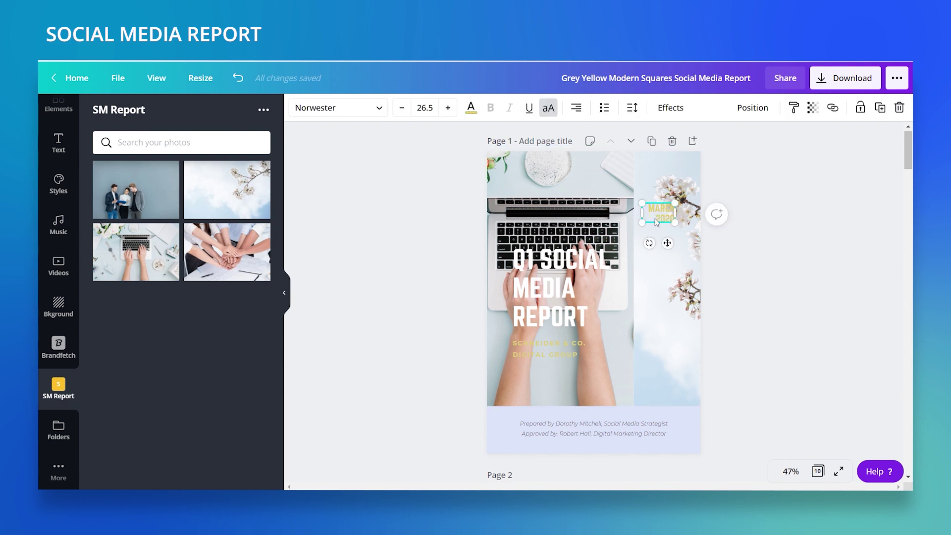
double_click(655, 219)
text(2021)
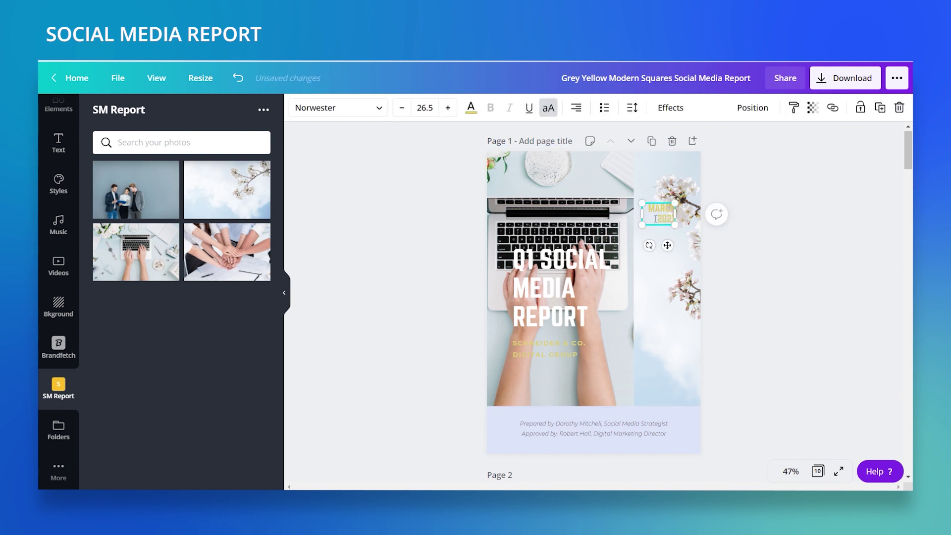
click(471, 110)
scroll(198, 327, down, 5)
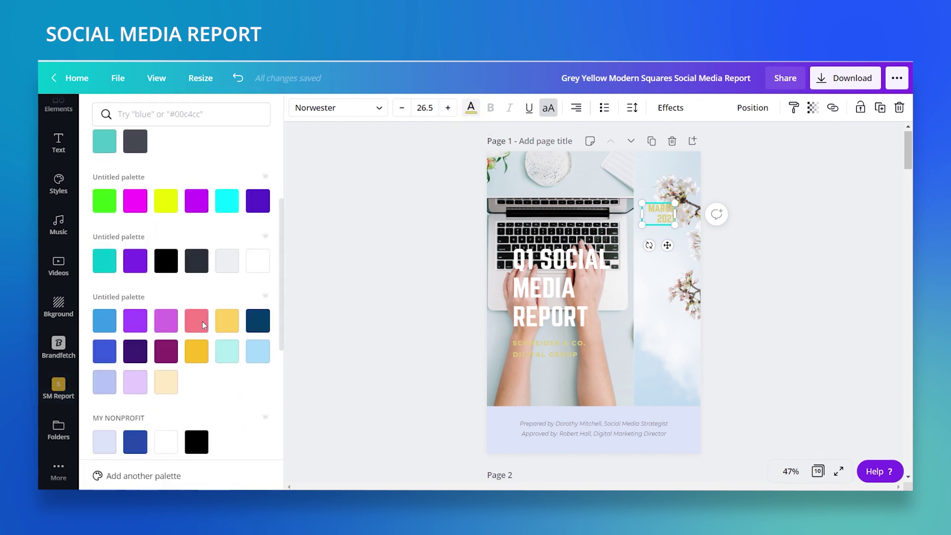
click(135, 328)
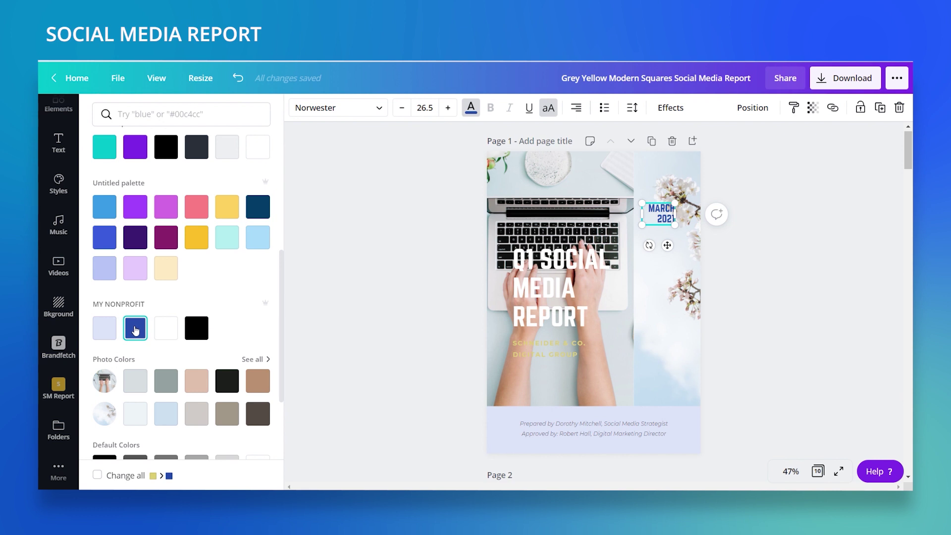
Move the title lower, delete the Schneider & Co. subtitle, and widen the title box.
click(559, 284)
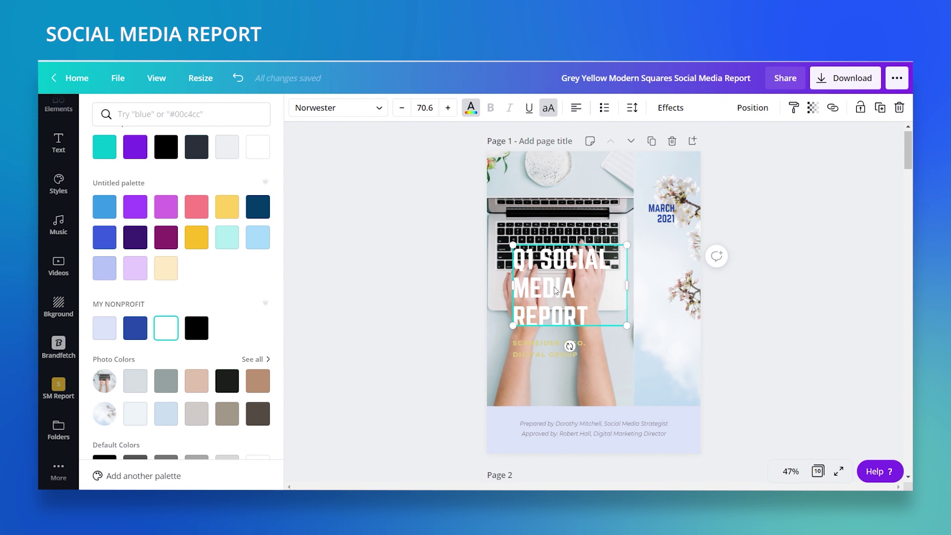
drag(568, 290, 676, 372)
key(Delete)
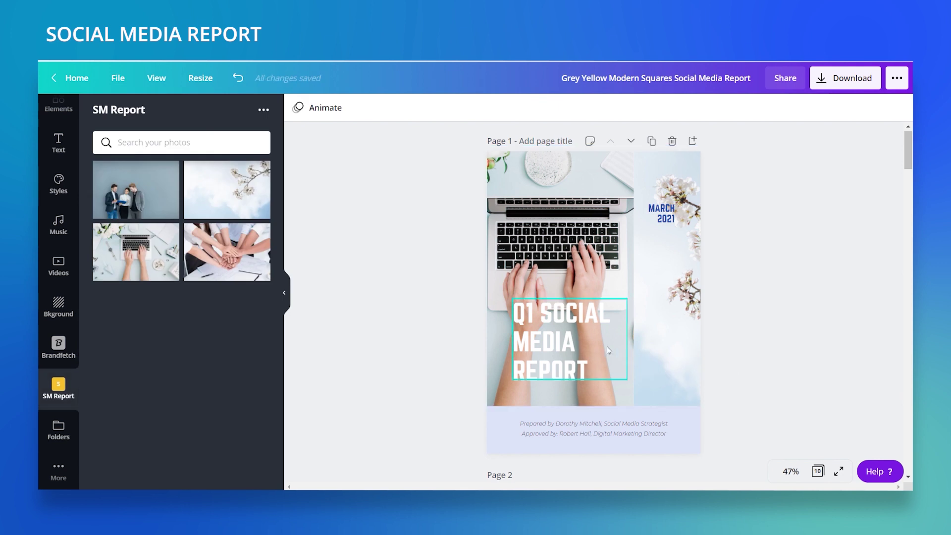
click(597, 352)
drag(633, 342, 640, 322)
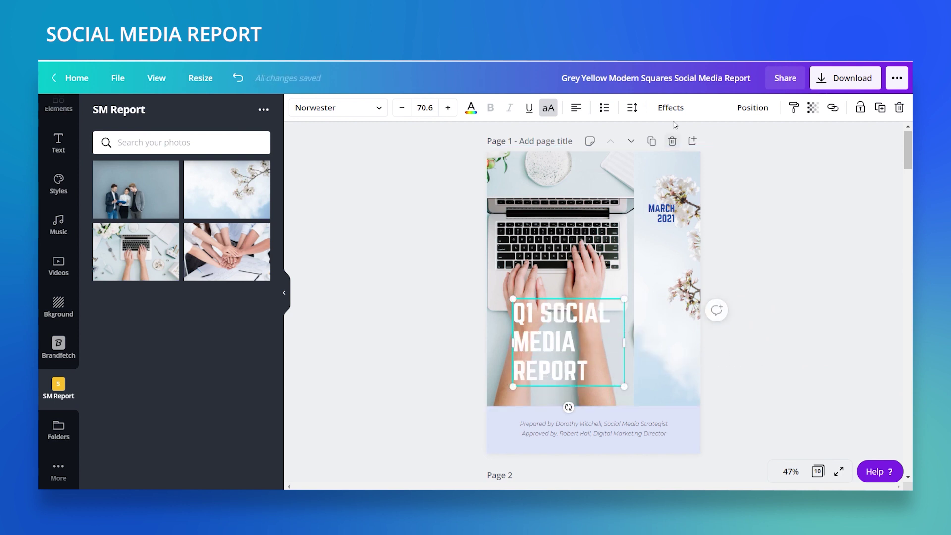
Tighten the title's line height to about 1.03.
click(635, 115)
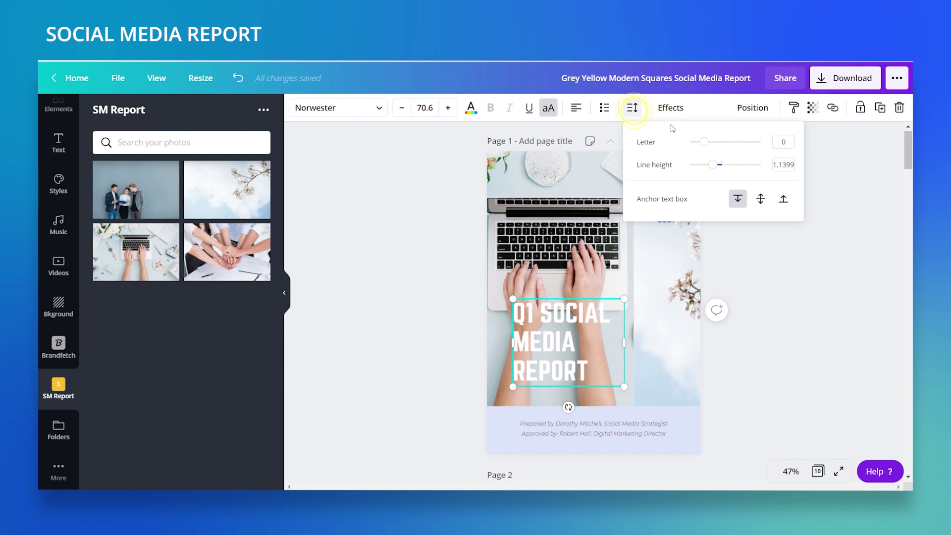
drag(716, 165, 710, 172)
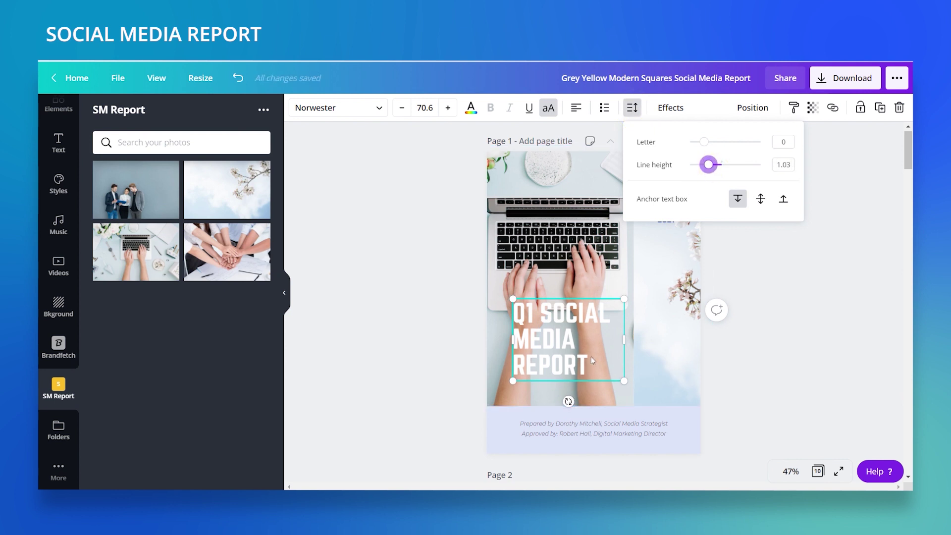
click(444, 332)
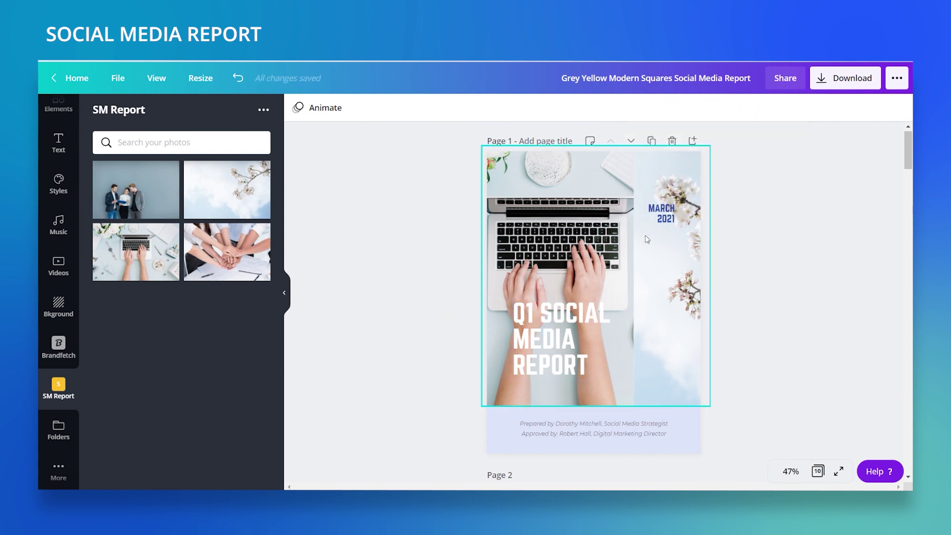
Apply the Lift effect to the title and nudge it slightly left.
click(556, 322)
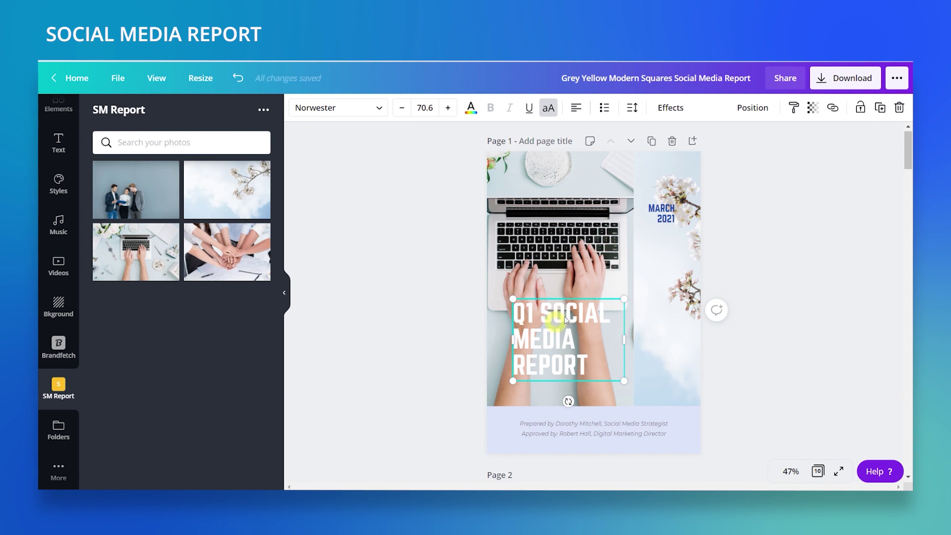
click(676, 108)
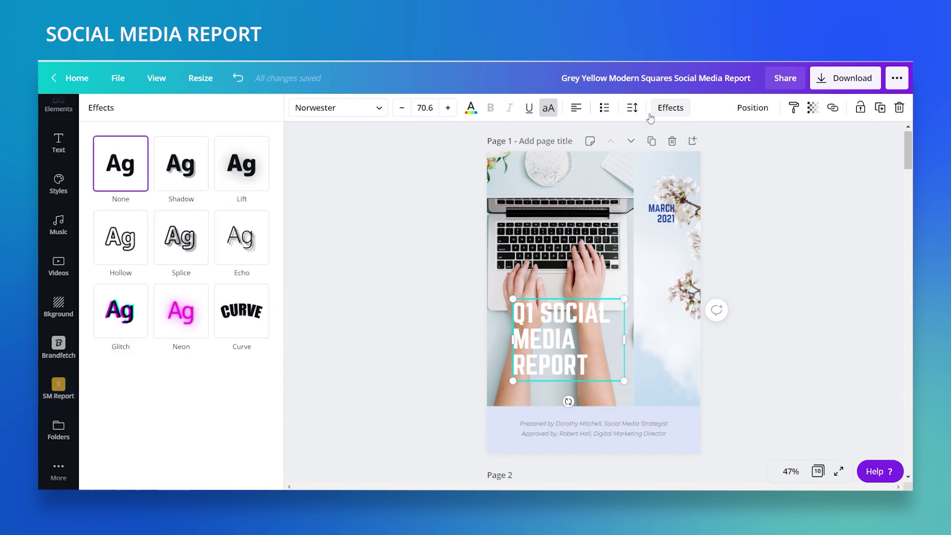
click(253, 166)
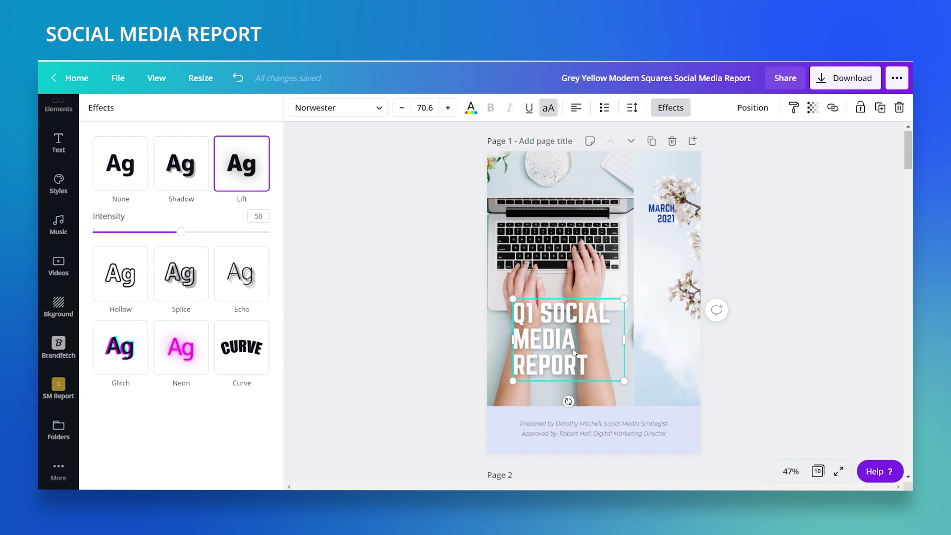
drag(574, 352, 570, 356)
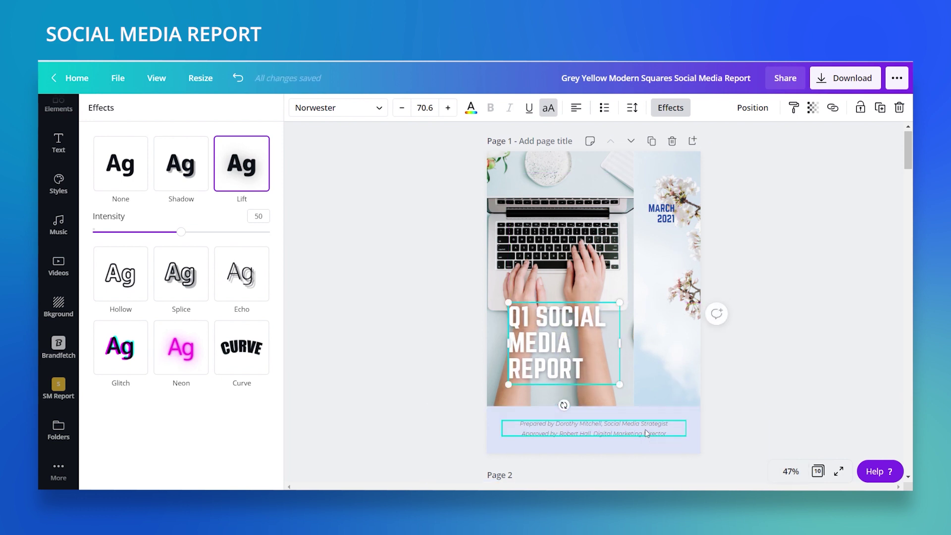
At 75% zoom, replace the preparer's name in the footer and delete the approver line.
click(791, 471)
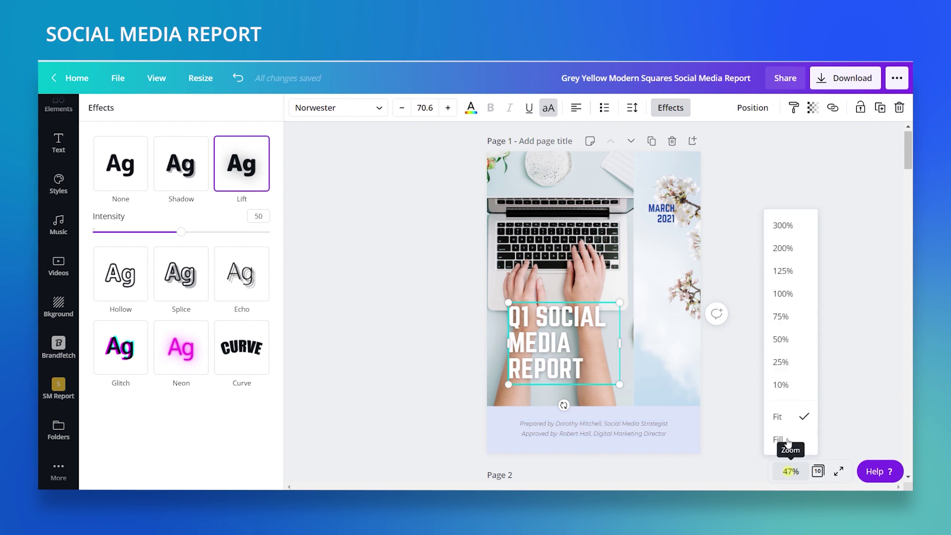
click(782, 316)
scroll(656, 345, down, 5)
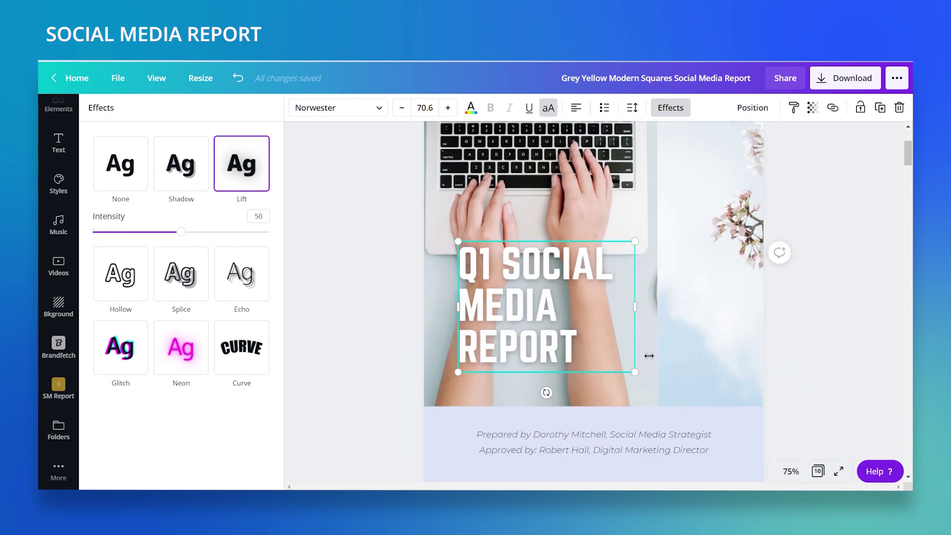
scroll(651, 353, up, 2)
click(537, 318)
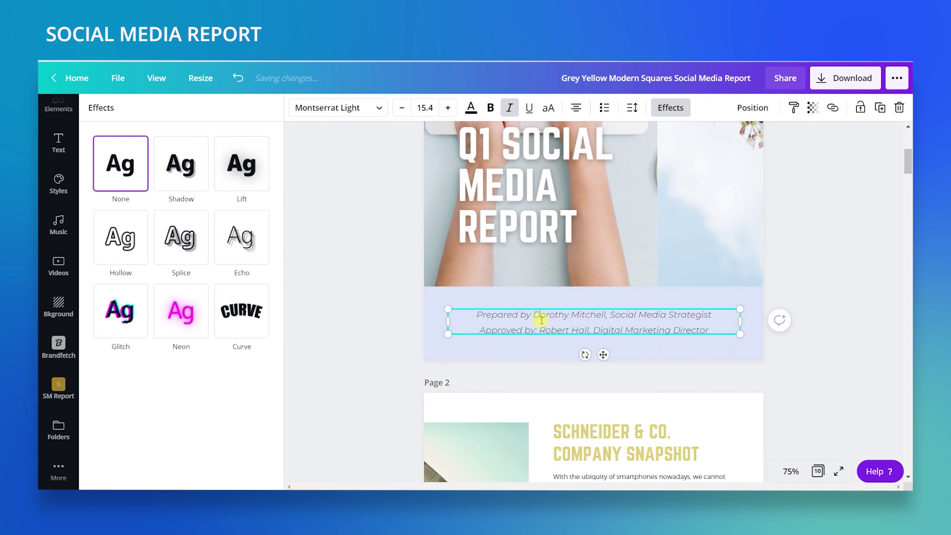
drag(536, 318, 727, 317)
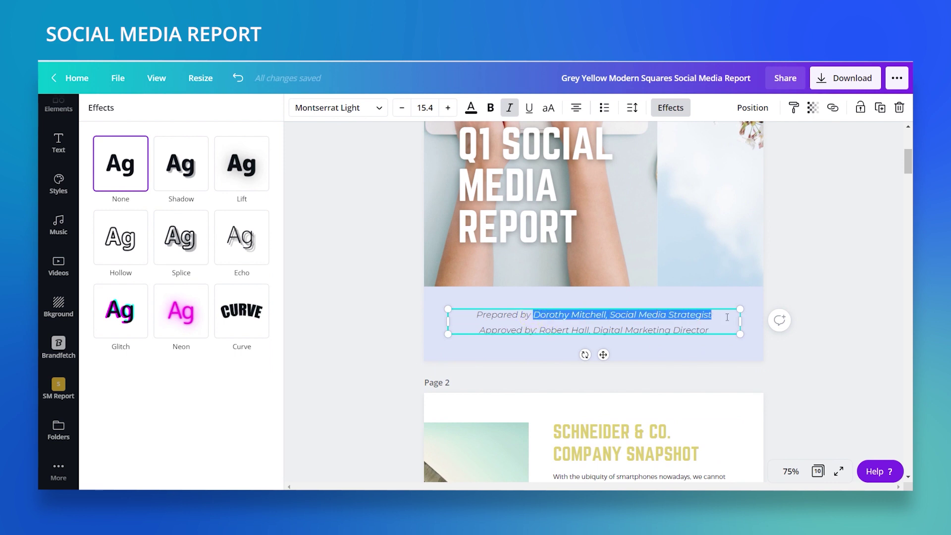
text(Hadas Avidor Goldin)
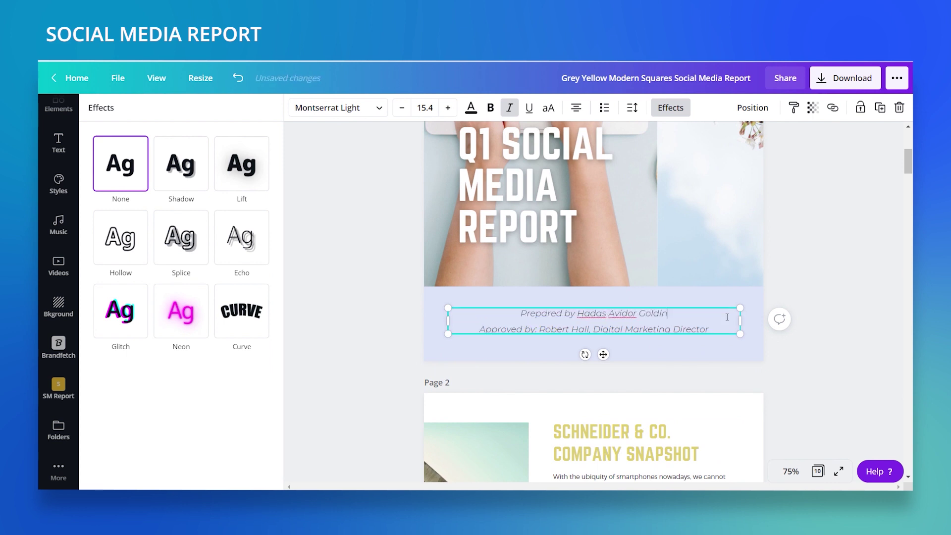
drag(710, 329, 450, 336)
key(BackSpace)
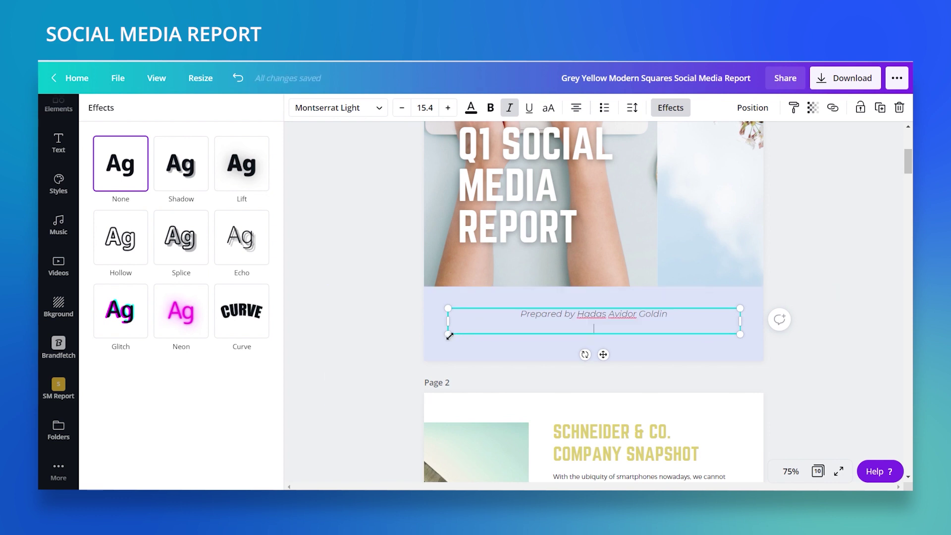
key(BackSpace)
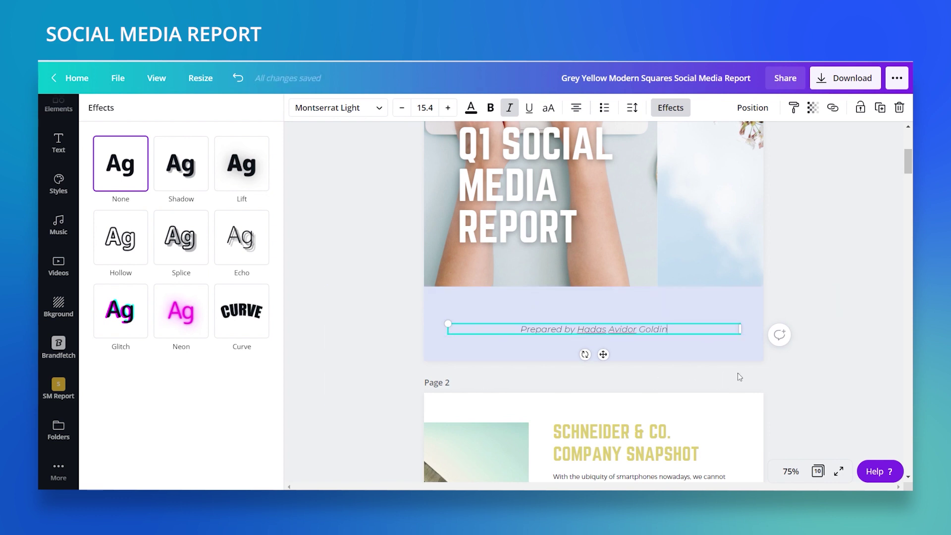
Narrow the credit line box, centre it horizontally on the page, and zoom back to Fit.
drag(740, 330, 638, 334)
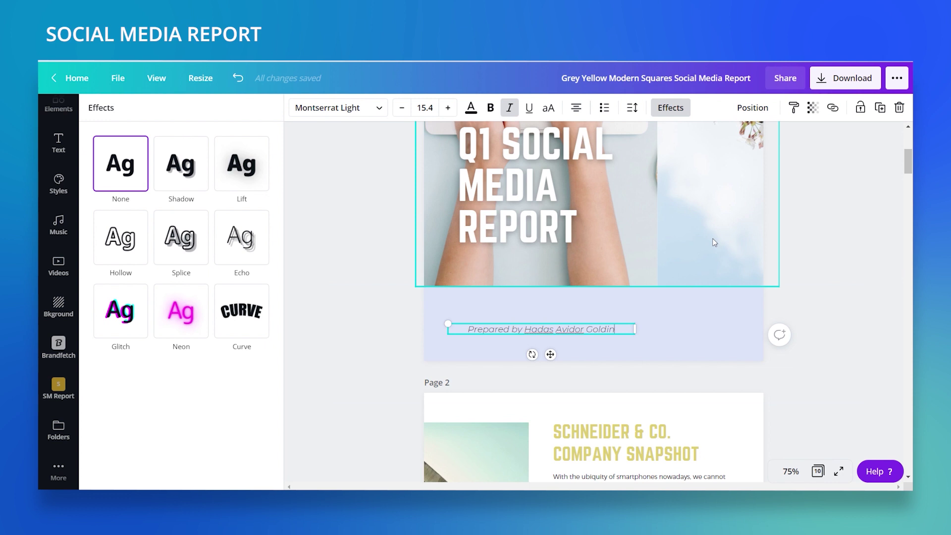
click(761, 107)
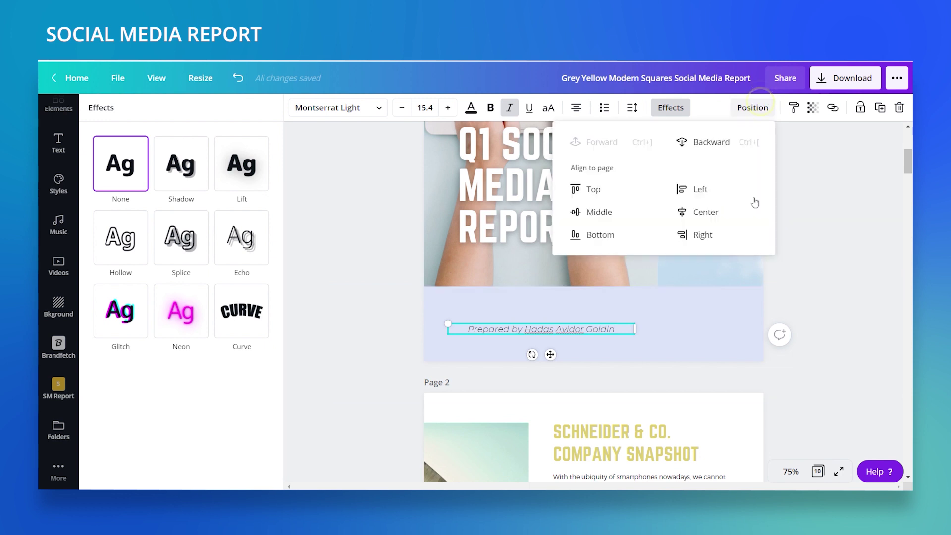
click(721, 212)
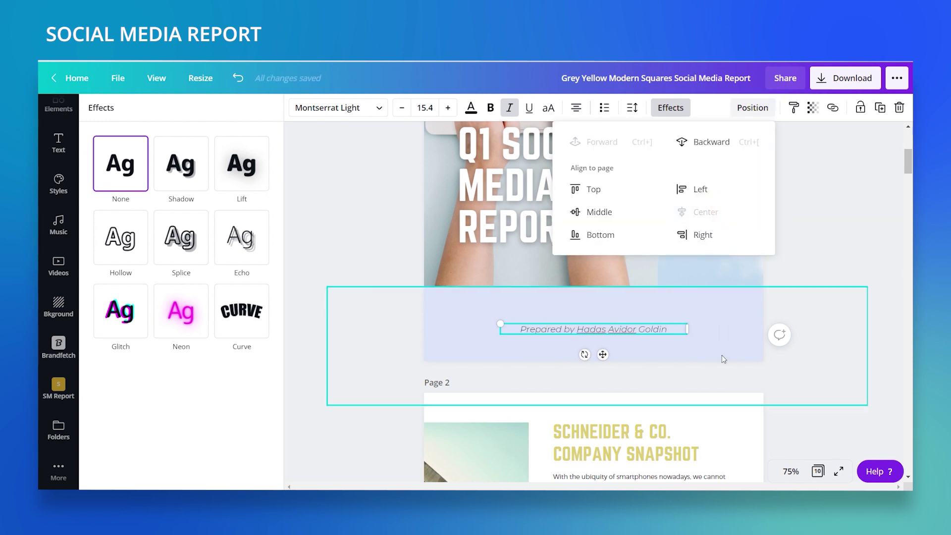
drag(691, 329, 659, 331)
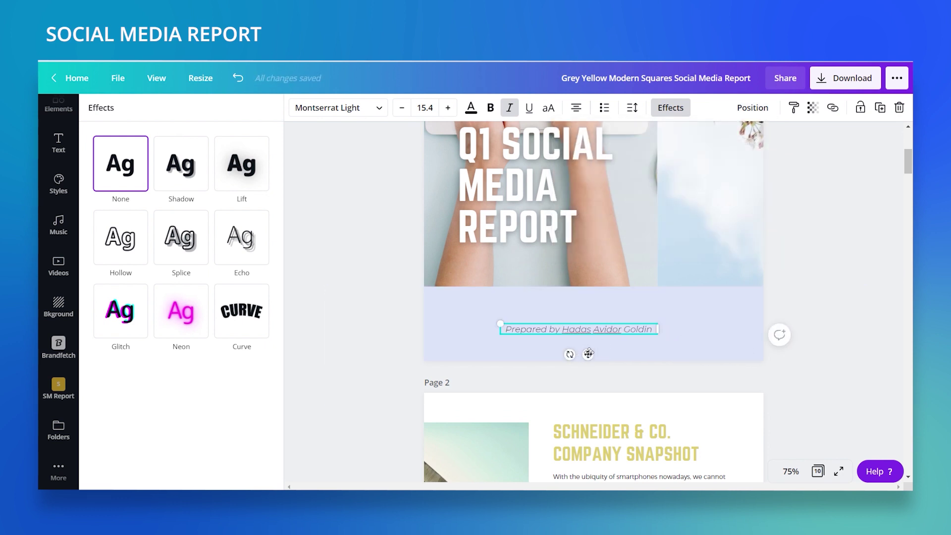
click(753, 108)
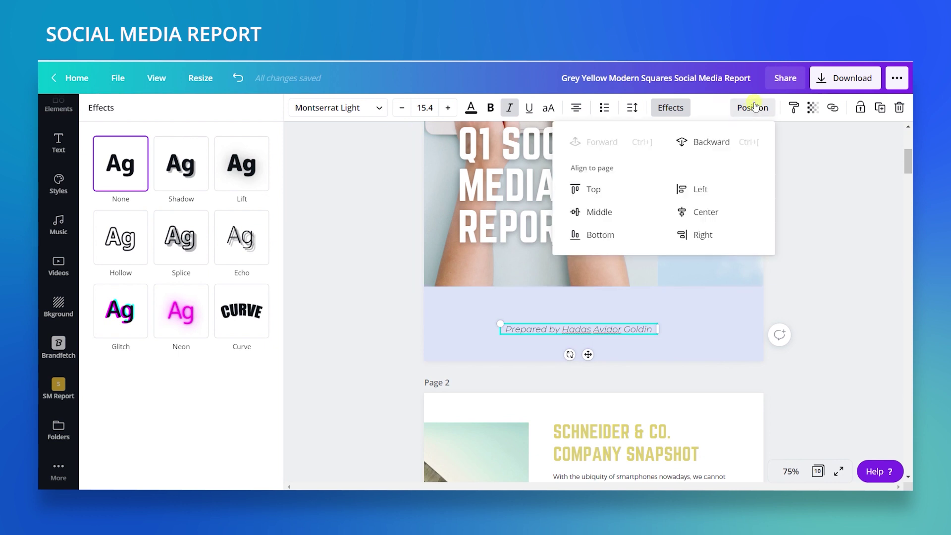
click(718, 210)
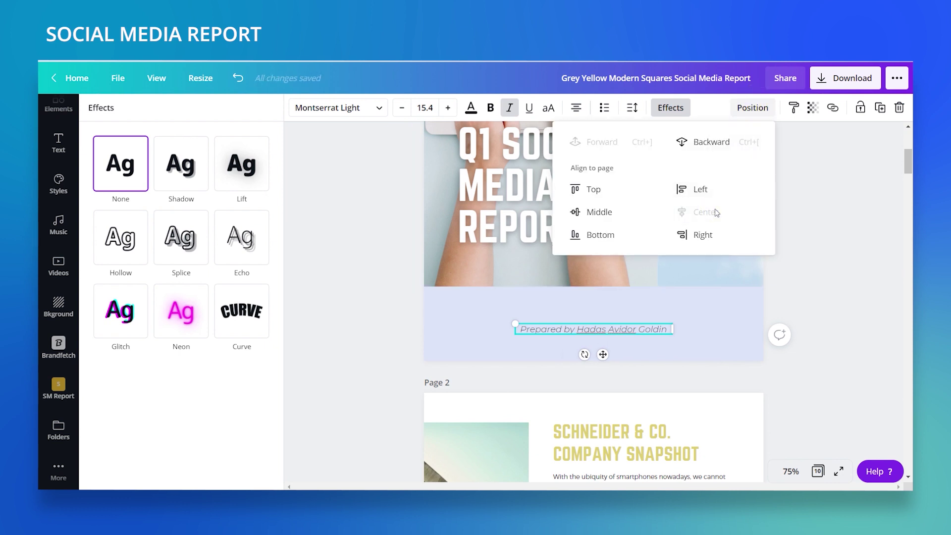
scroll(859, 296, up, 2)
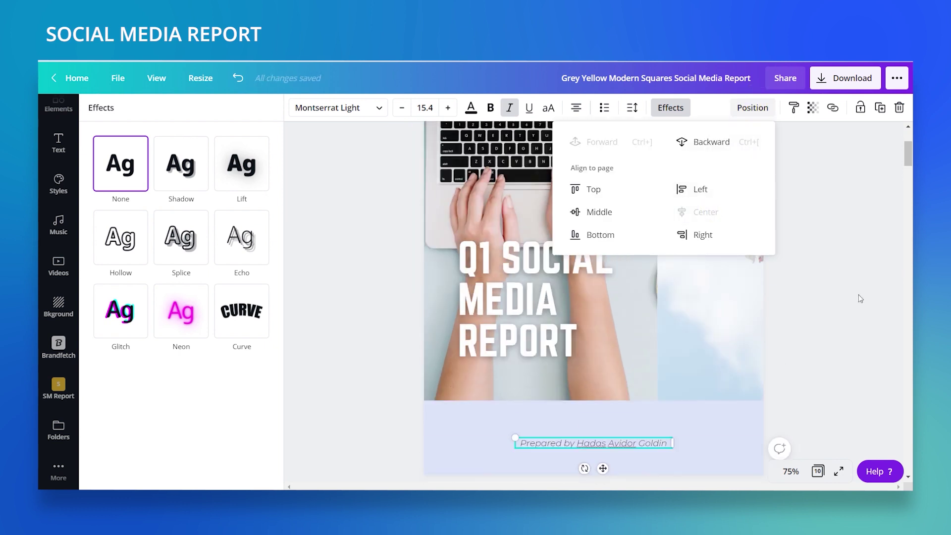
click(791, 471)
click(797, 414)
scroll(745, 343, down, 6)
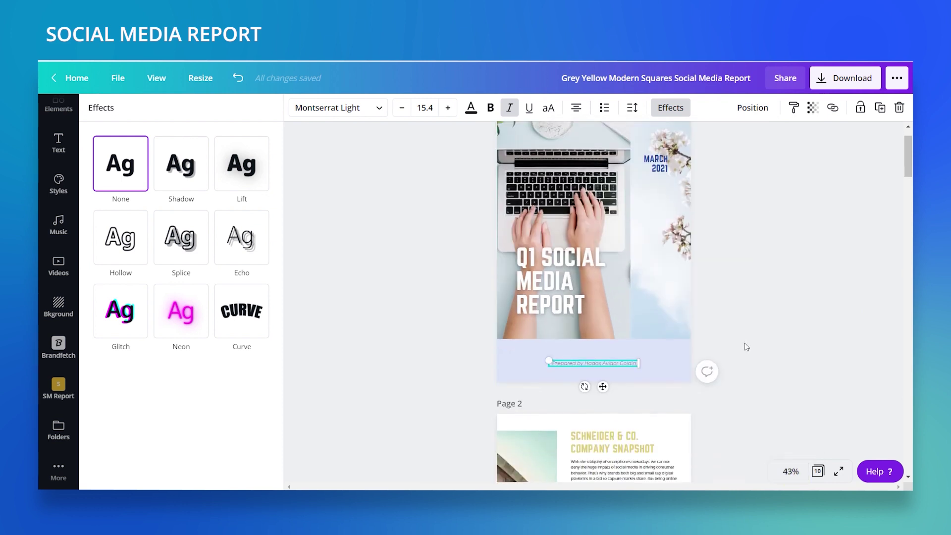
Ungroup the text boxes on page 2.
scroll(745, 342, up, 1)
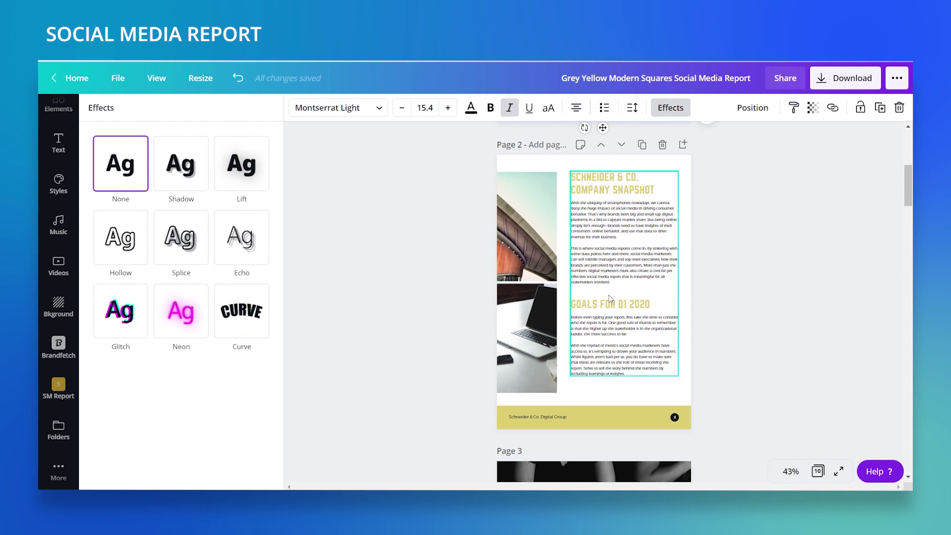
click(625, 188)
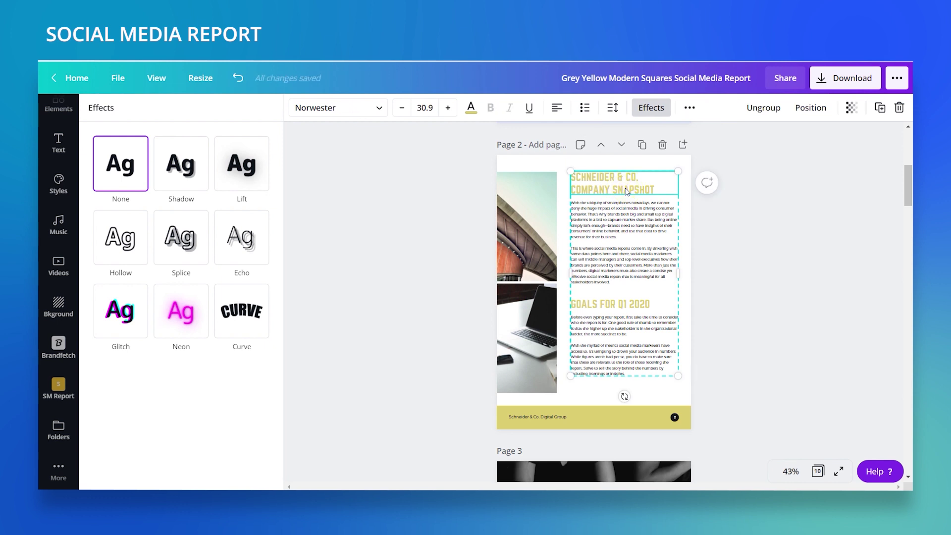
click(772, 108)
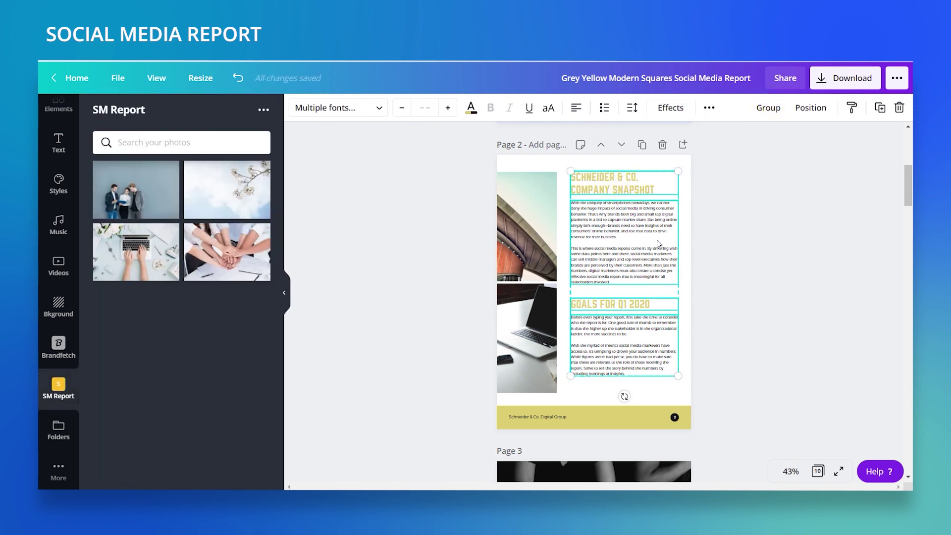
click(813, 192)
Turn the COMPANY SNAPSHOT heading MY NONPROFIT dark blue and apply it to all yellow headings.
click(605, 188)
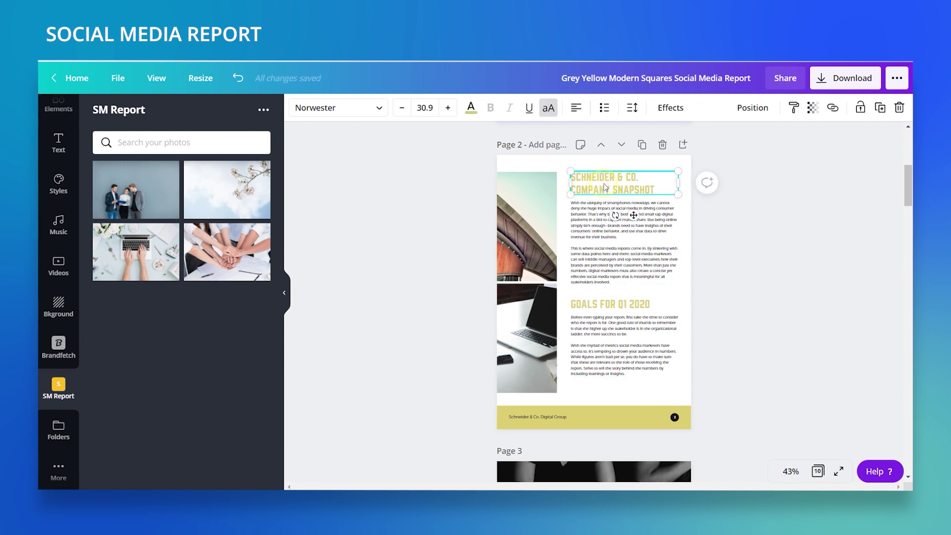
click(471, 108)
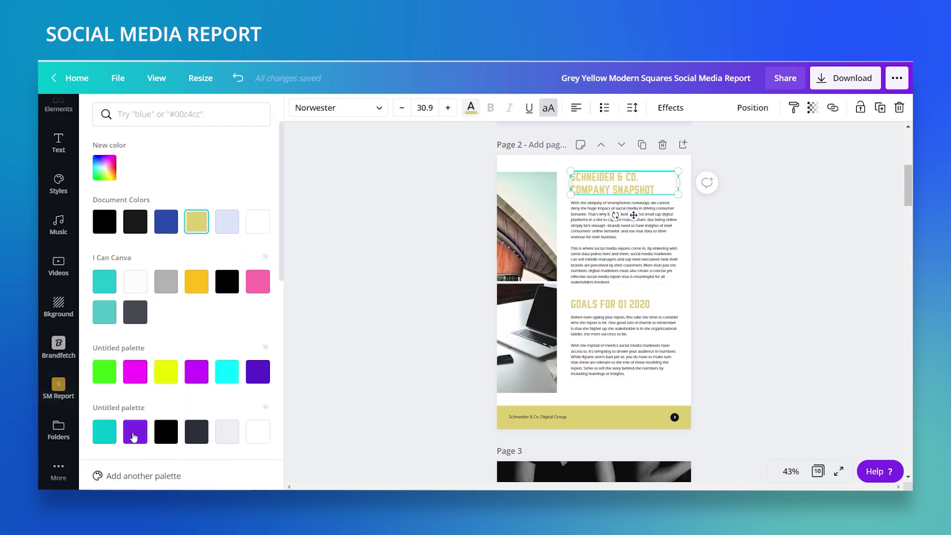
scroll(136, 437, down, 3)
click(135, 385)
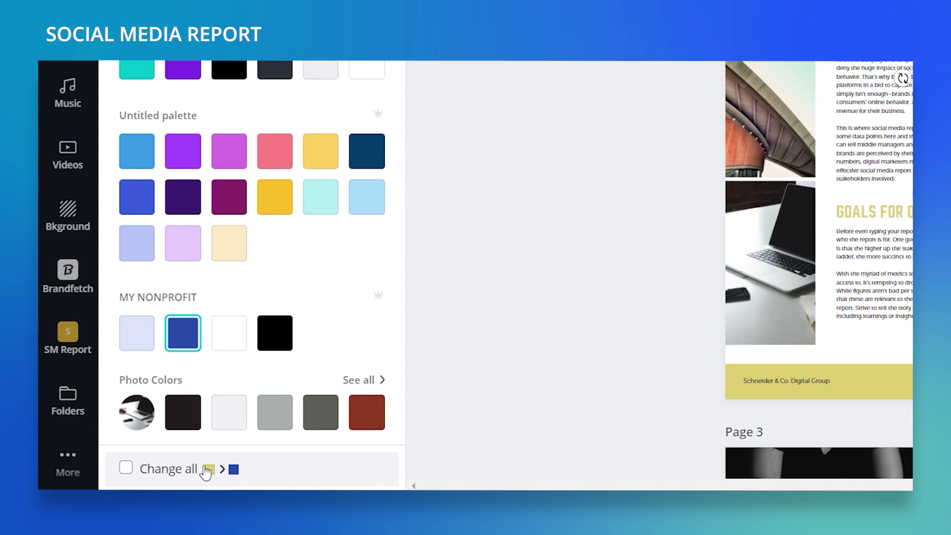
click(126, 477)
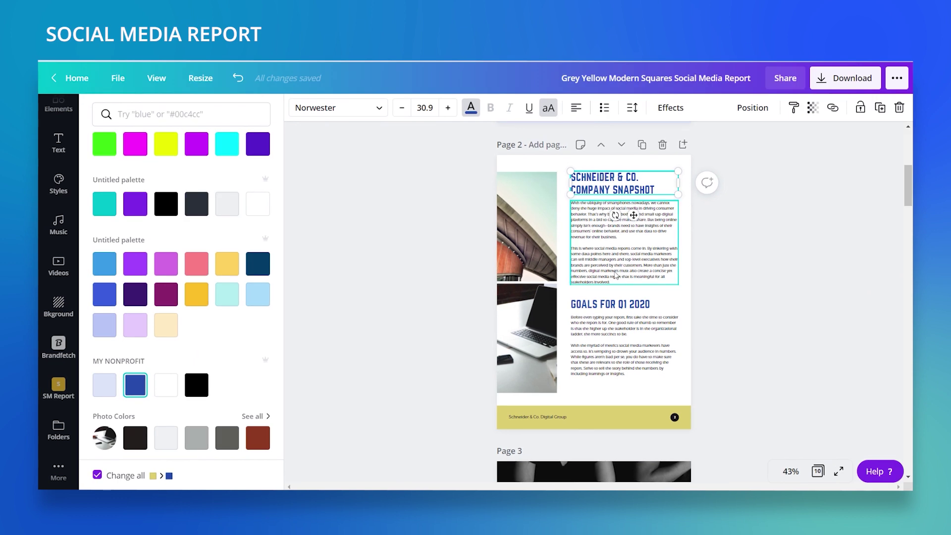
scroll(628, 233, down, 8)
scroll(628, 237, down, 10)
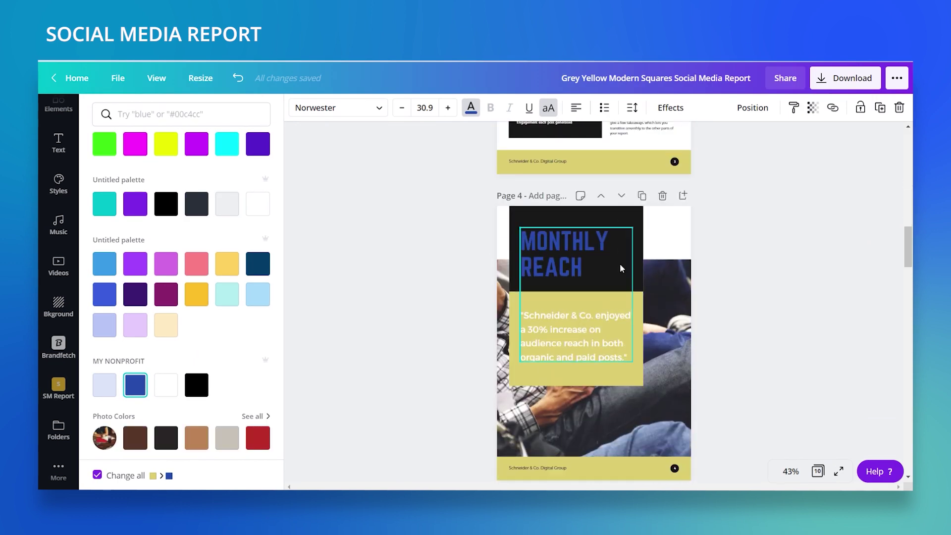
scroll(621, 268, up, 6)
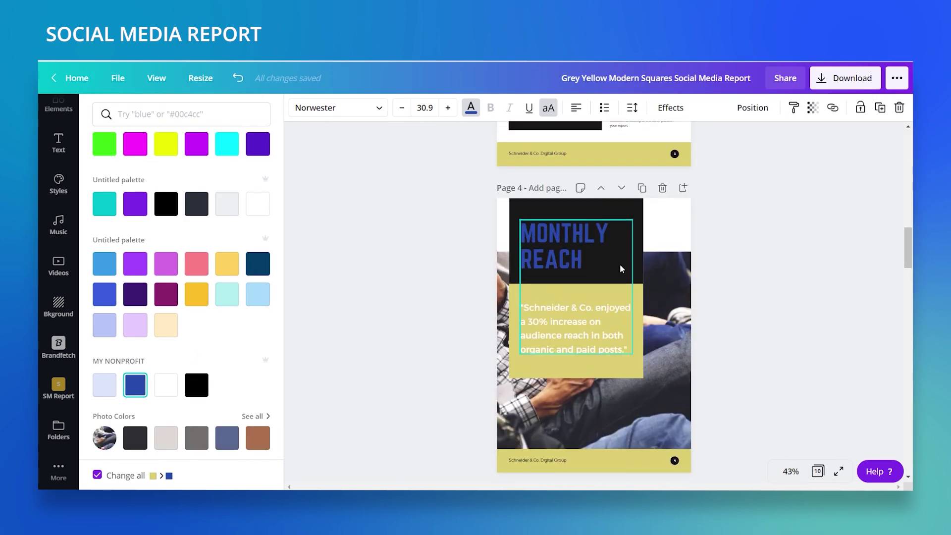
scroll(552, 234, down, 3)
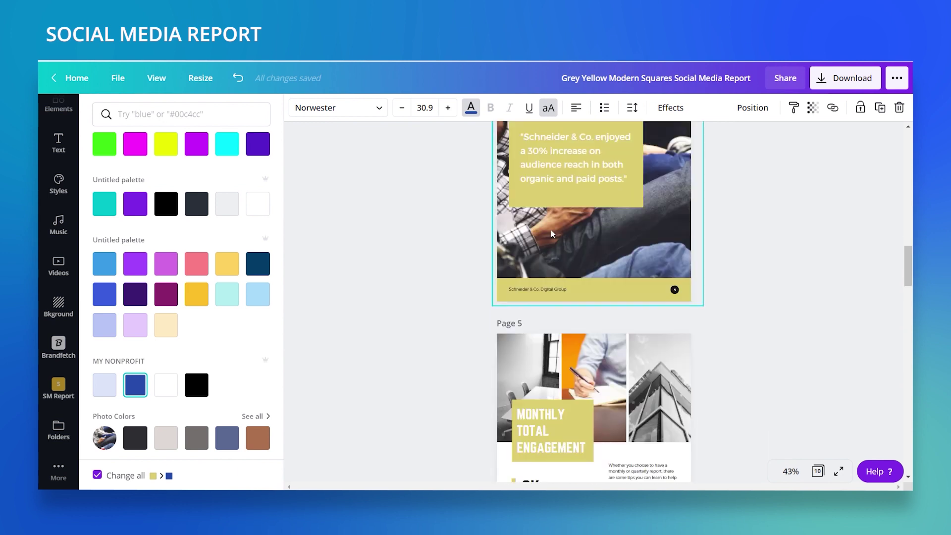
scroll(552, 234, up, 14)
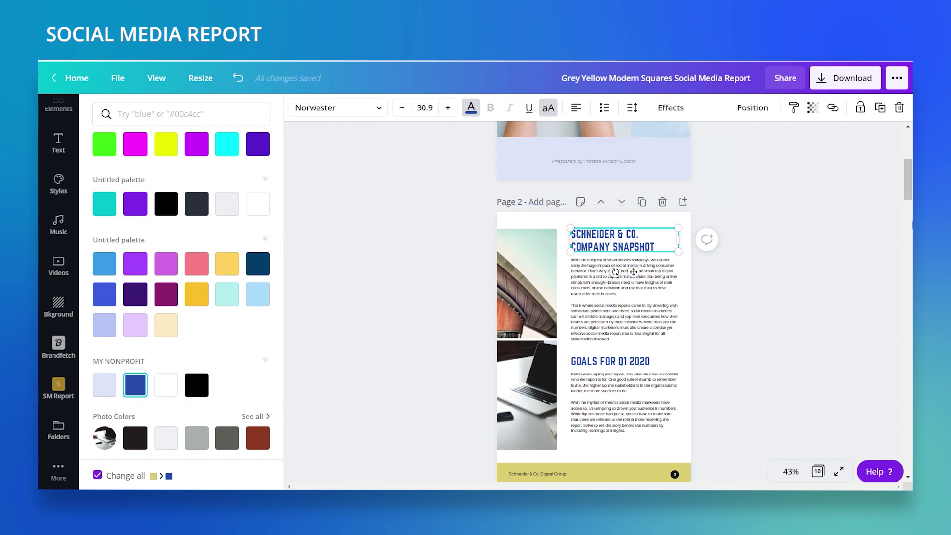
click(664, 167)
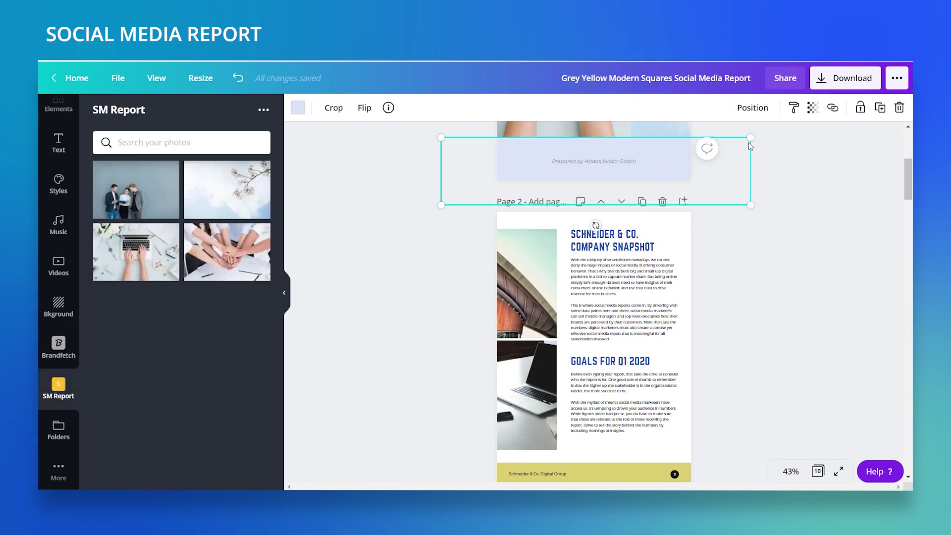
Paint page 2's background with page 1's lavender style and delete its photo grid.
click(793, 106)
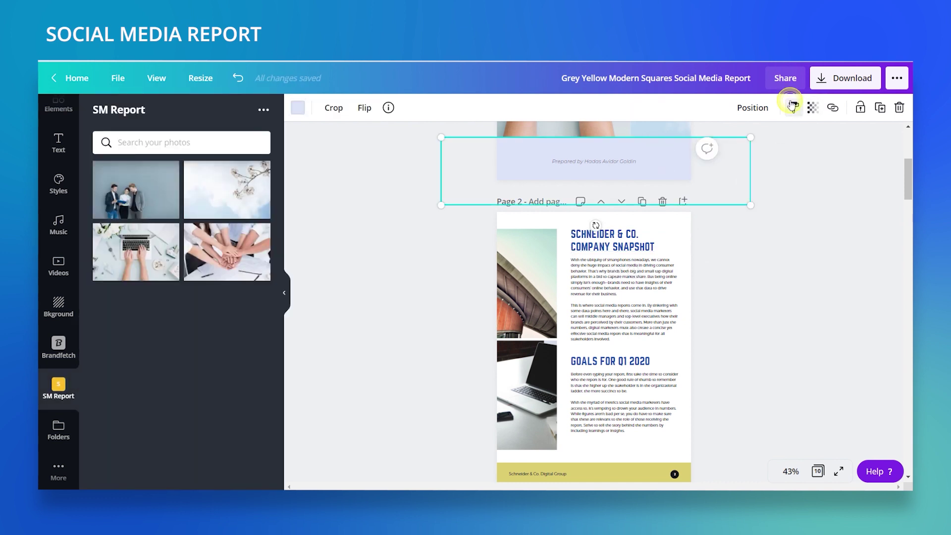
click(672, 225)
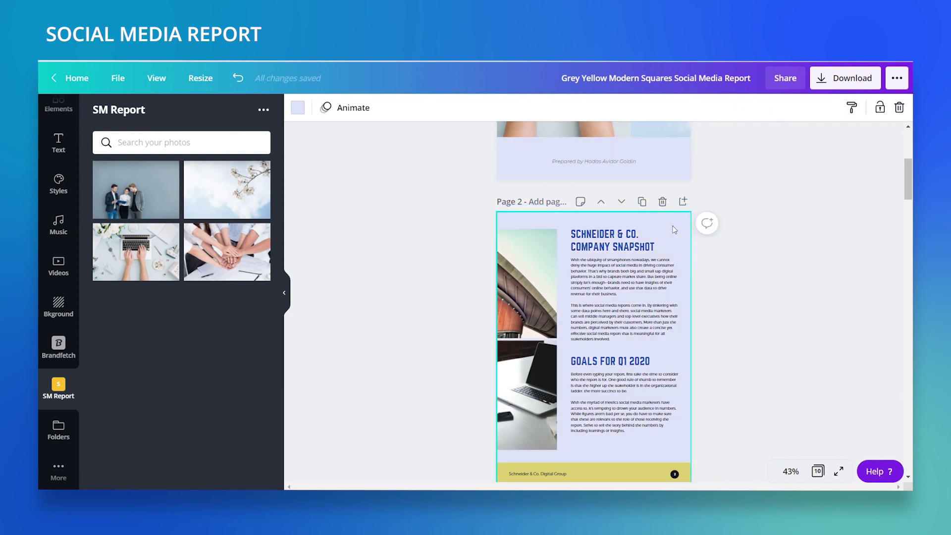
click(525, 327)
drag(143, 191, 524, 304)
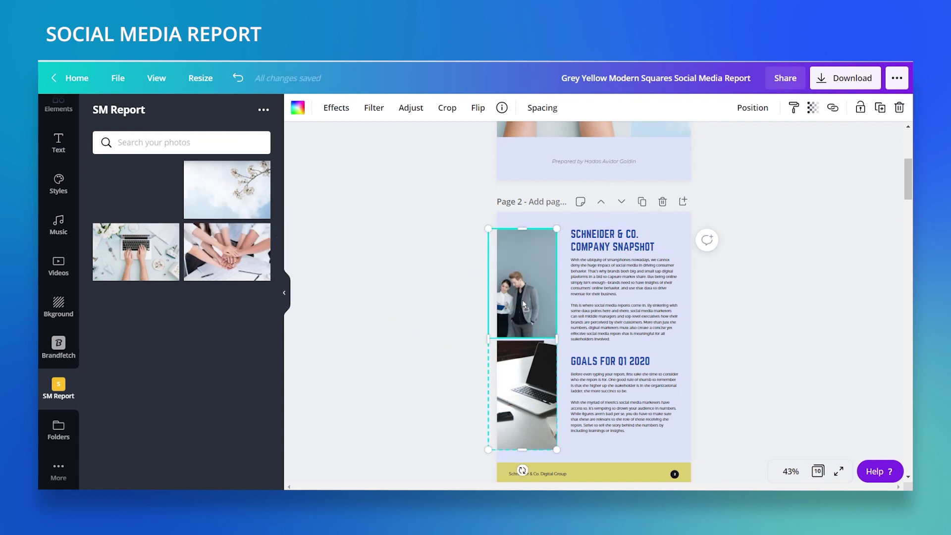
click(504, 375)
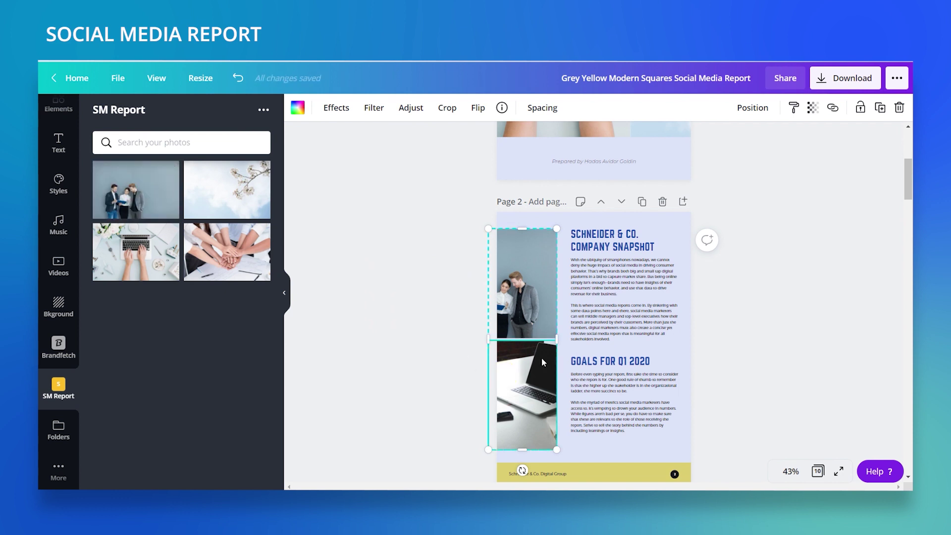
key(Delete)
key(Delete)
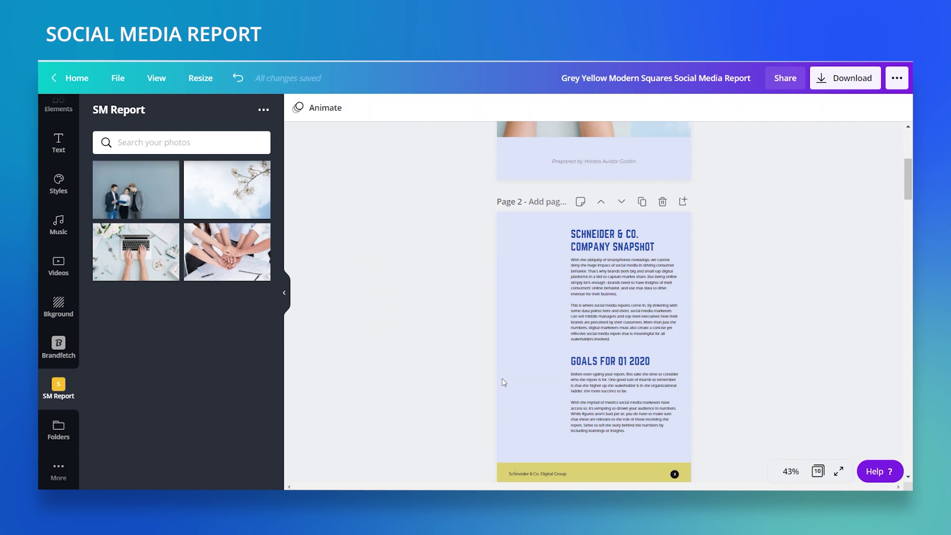
Add the business team photo as a tall strip on page 2's left side.
drag(131, 194, 546, 327)
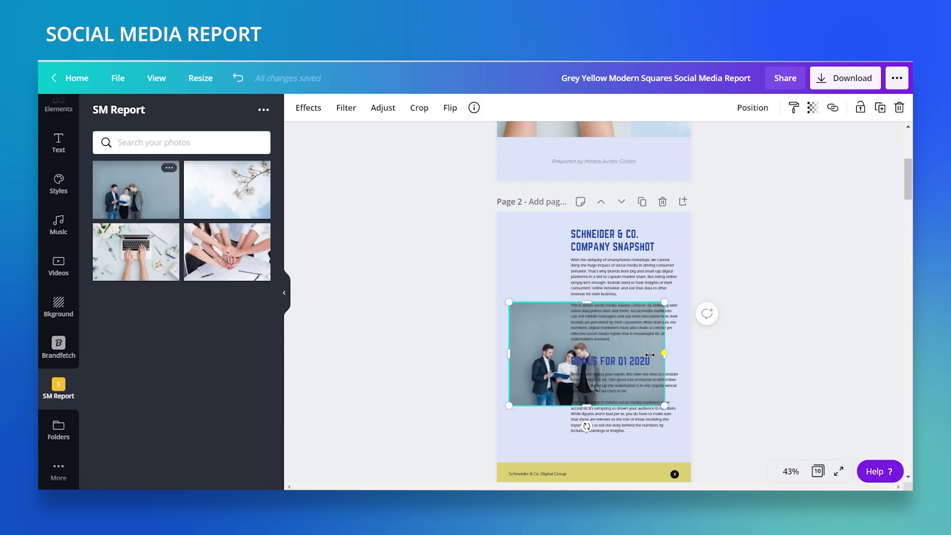
drag(649, 354, 600, 355)
drag(541, 342, 479, 246)
drag(493, 309, 490, 462)
Crop and widen the photo to feature two colleagues holding a folder.
double_click(516, 280)
drag(516, 280, 476, 283)
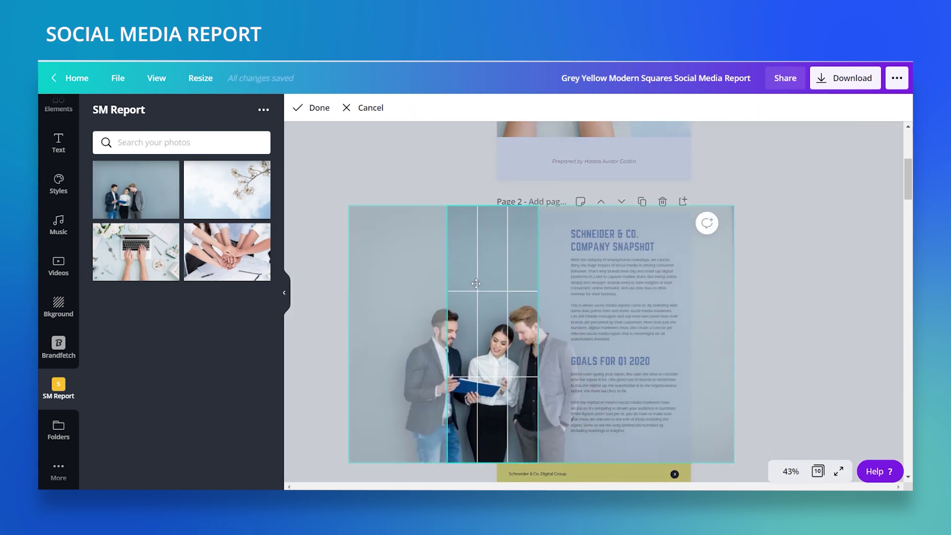
click(365, 151)
click(507, 278)
drag(533, 334, 555, 327)
double_click(537, 328)
click(415, 175)
click(416, 175)
scroll(438, 222, down, 3)
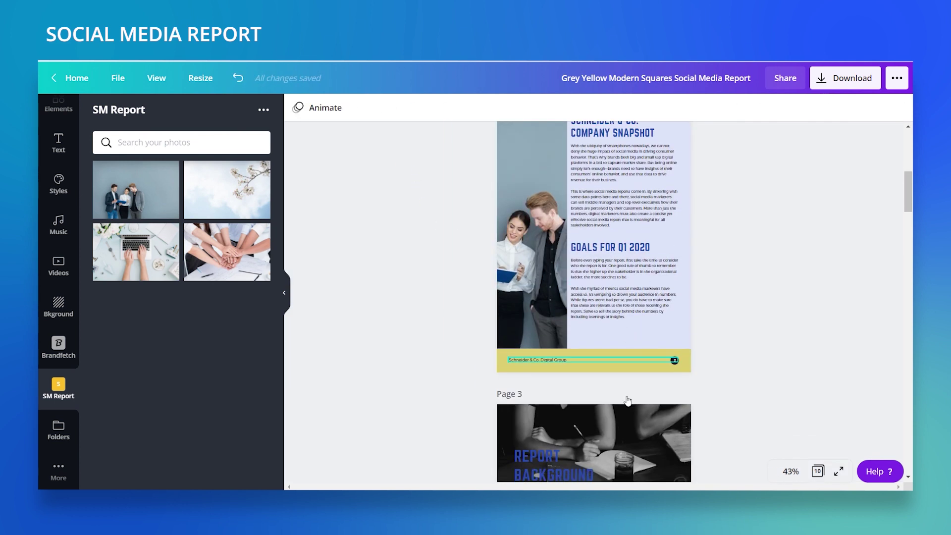
Copy the lavender background style onto page 2's yellow footer band.
click(619, 373)
scroll(659, 320, up, 1)
click(659, 161)
click(853, 108)
click(615, 419)
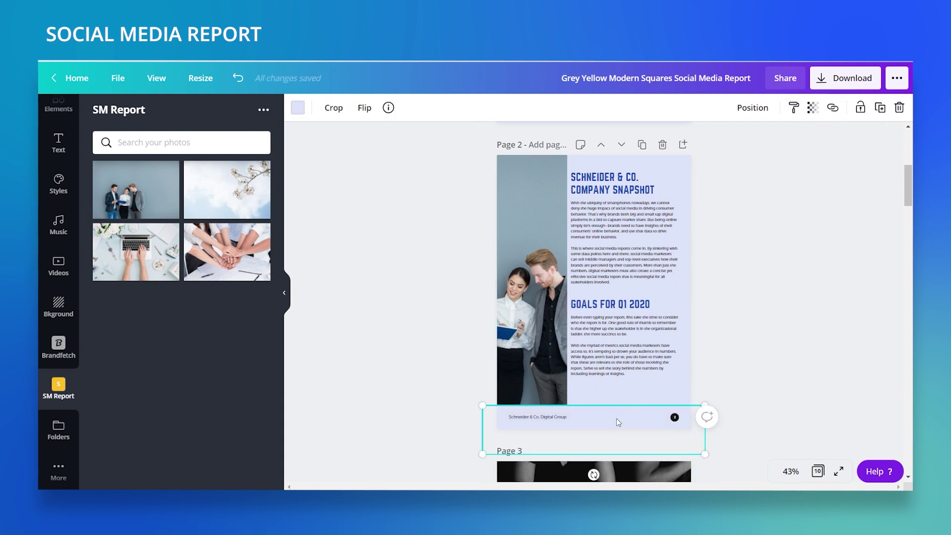
scroll(534, 416, down, 1)
At 100% zoom, ungroup the footer and retype it as 'My Nonprofit Organization', then fit the page.
click(550, 359)
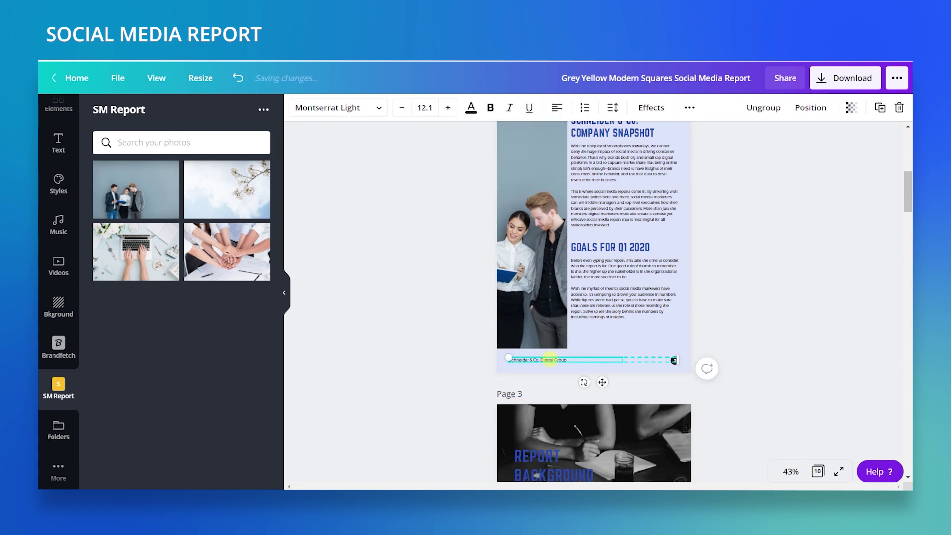
click(791, 472)
click(783, 293)
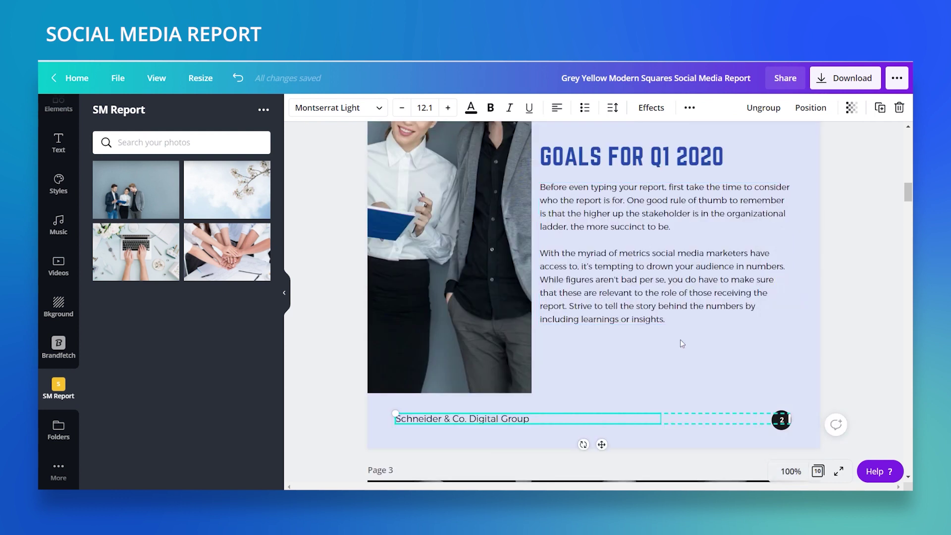
scroll(693, 332, down, 2)
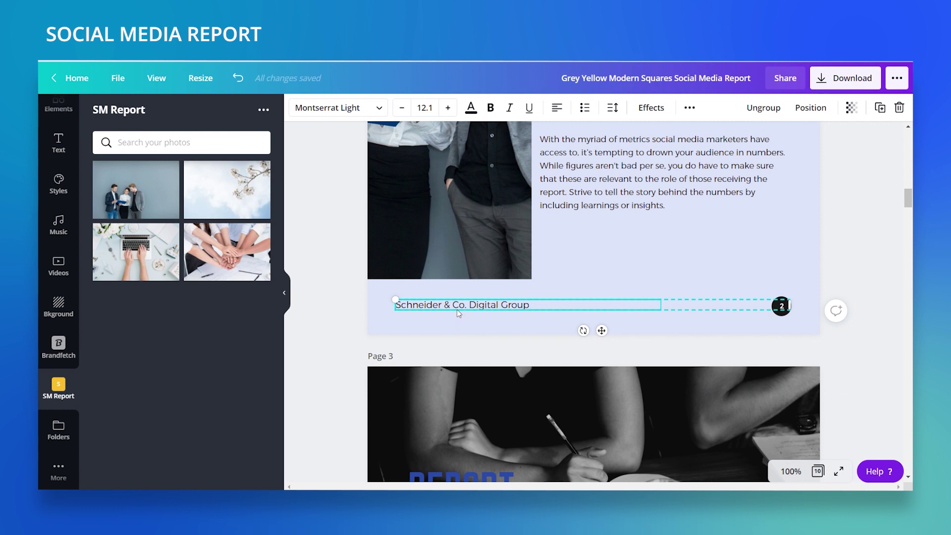
click(763, 108)
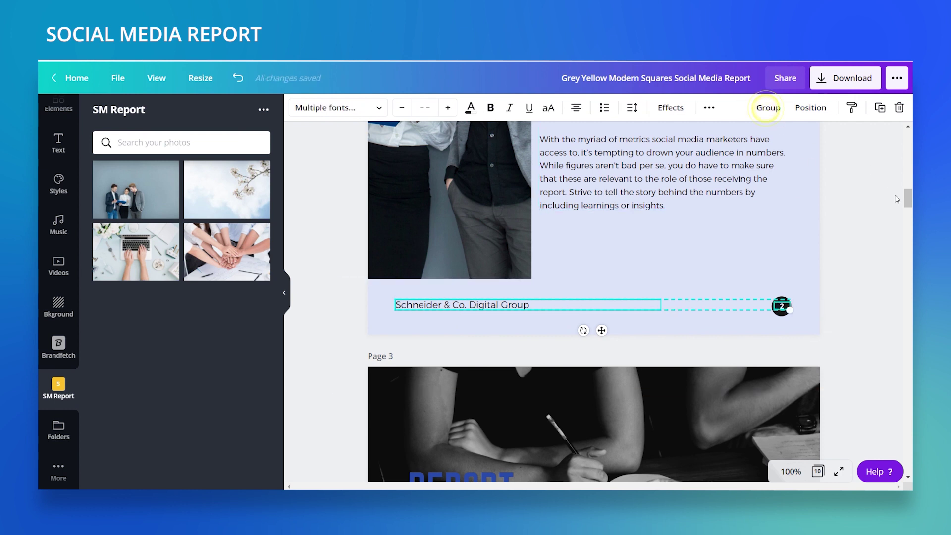
double_click(426, 306)
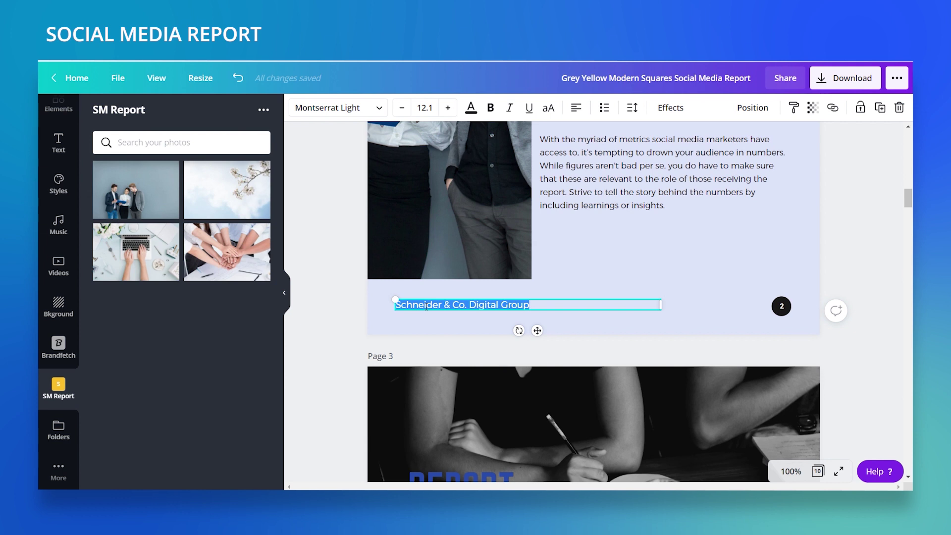
text(My Non)
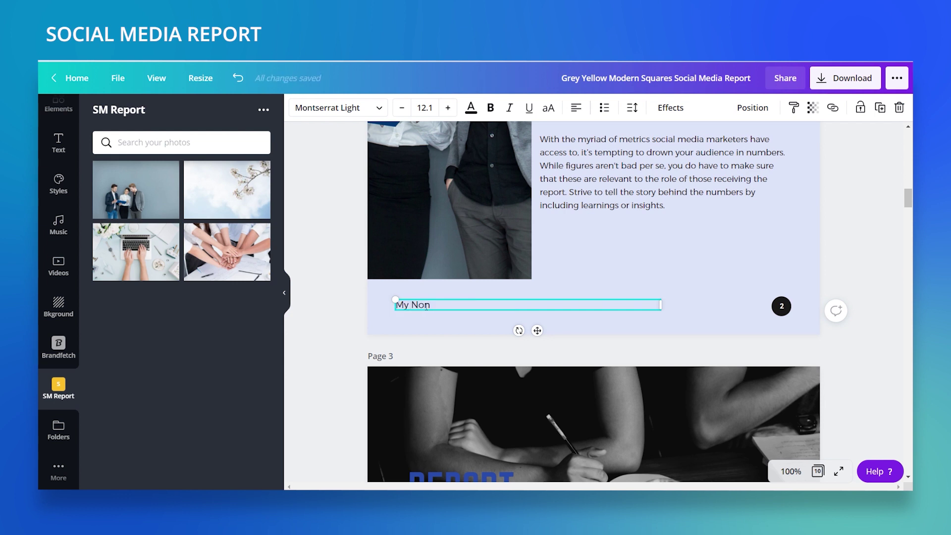
text(profit Organization)
click(791, 471)
click(784, 421)
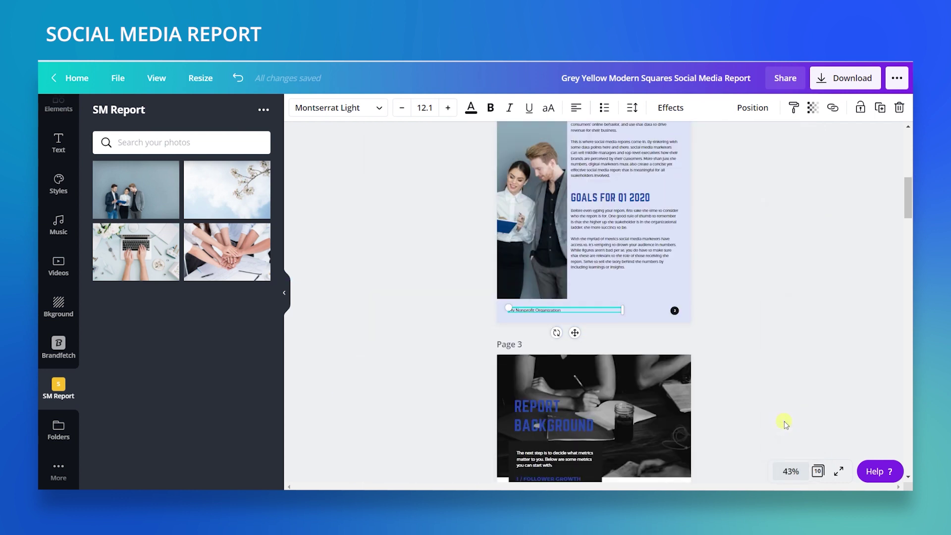
click(424, 292)
Copy page 2's 'My Nonprofit Organization' footer text.
scroll(521, 338, down, 8)
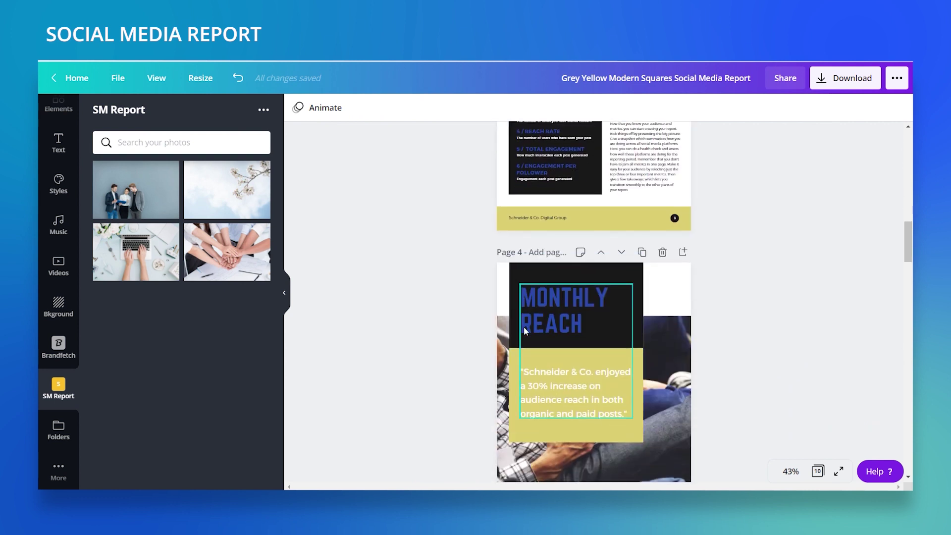
scroll(524, 326, up, 5)
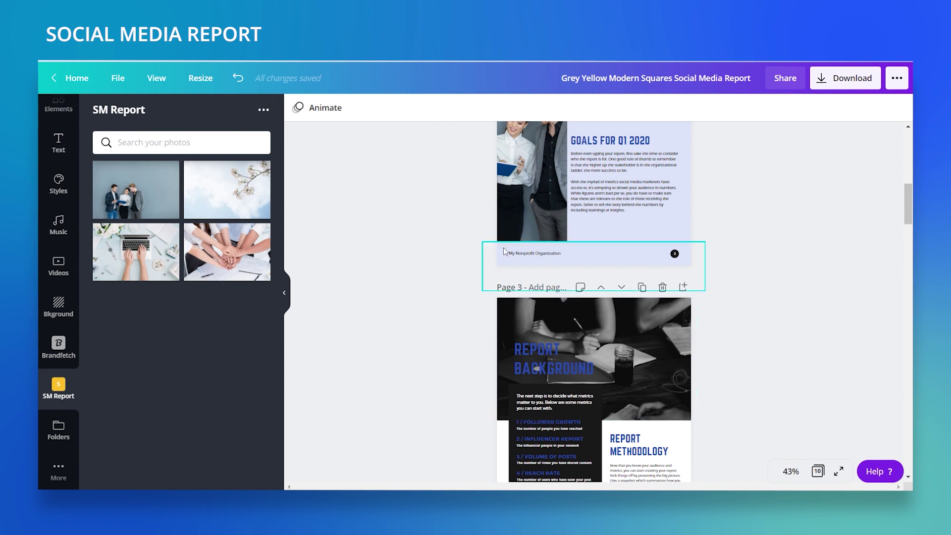
click(555, 255)
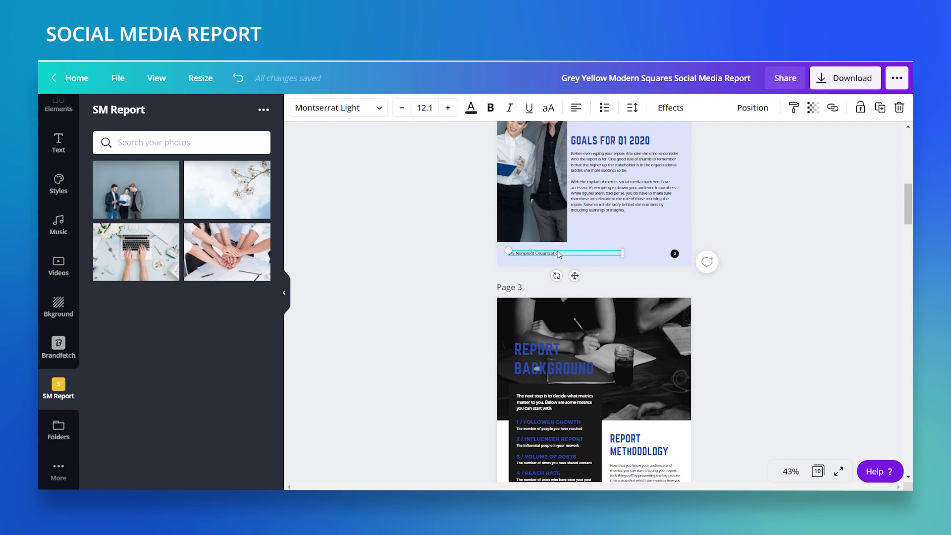
right_click(557, 251)
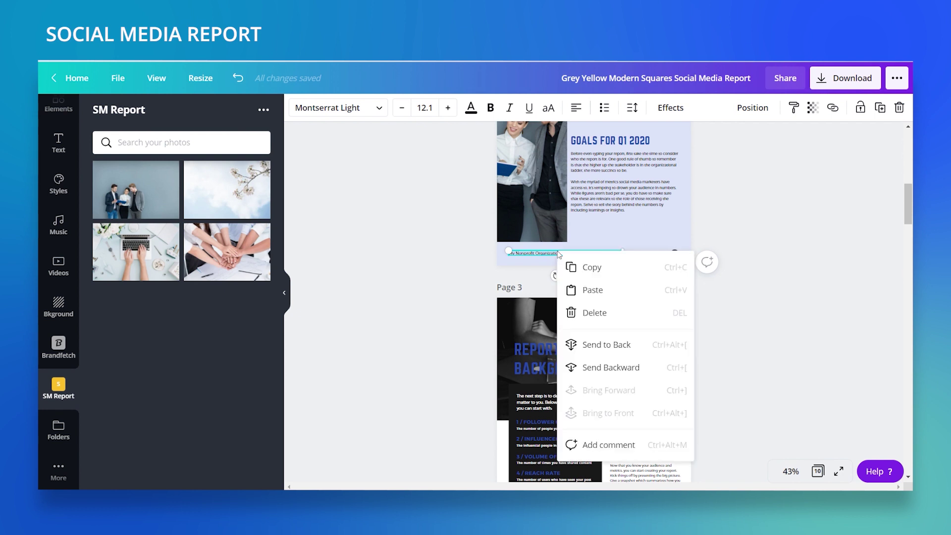
click(592, 267)
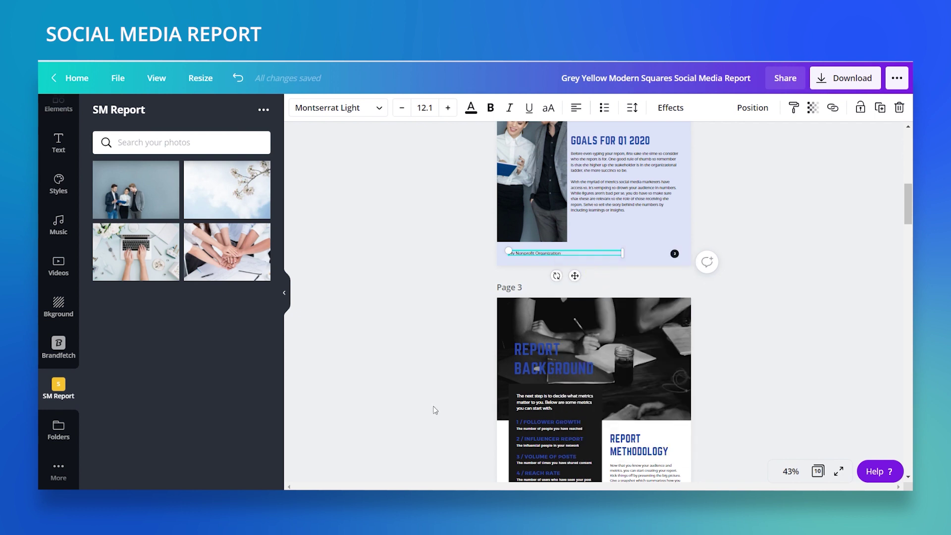
Paste the copied footer onto page 3 and ungroup it.
scroll(432, 410, down, 5)
click(544, 276)
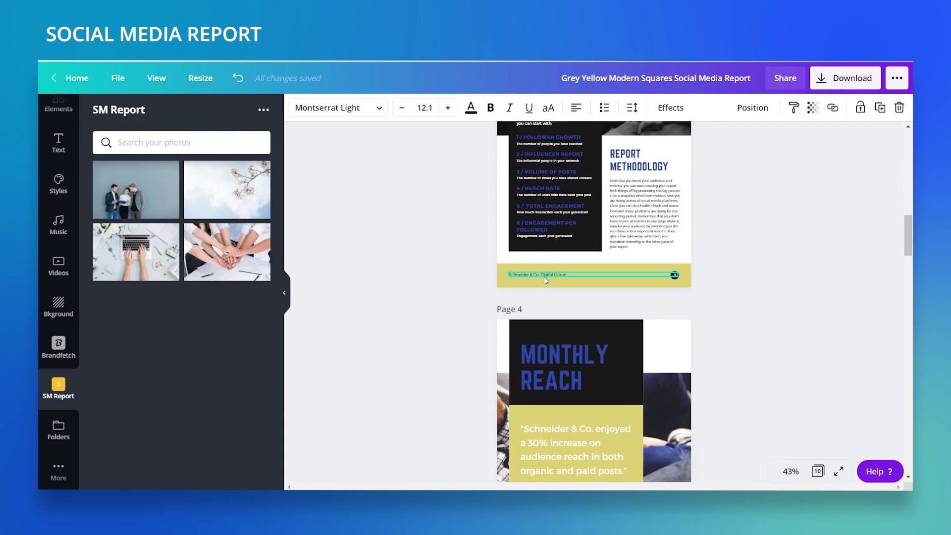
key(ctrl+v)
click(766, 107)
click(758, 275)
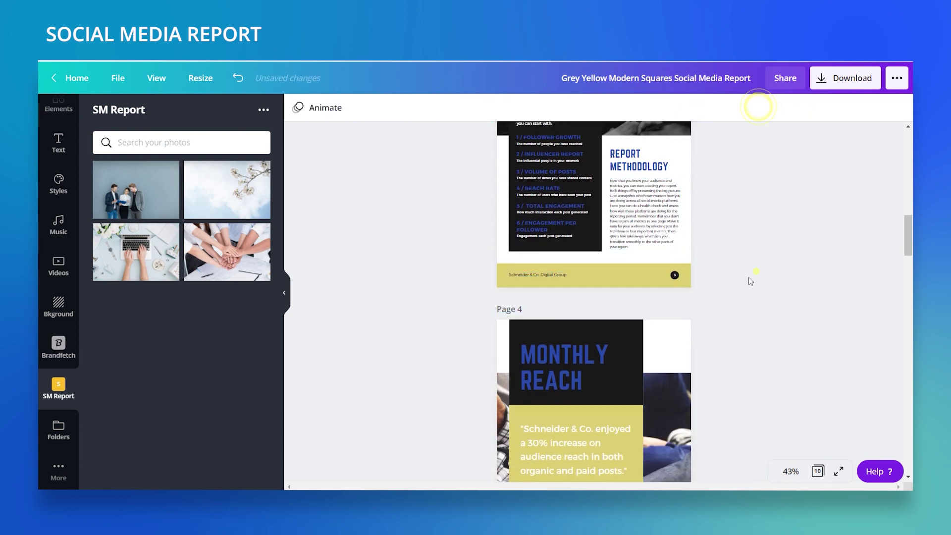
Delete page 3's Schneider & Co. Digital Group text and paste the new organization name.
click(528, 275)
key(Delete)
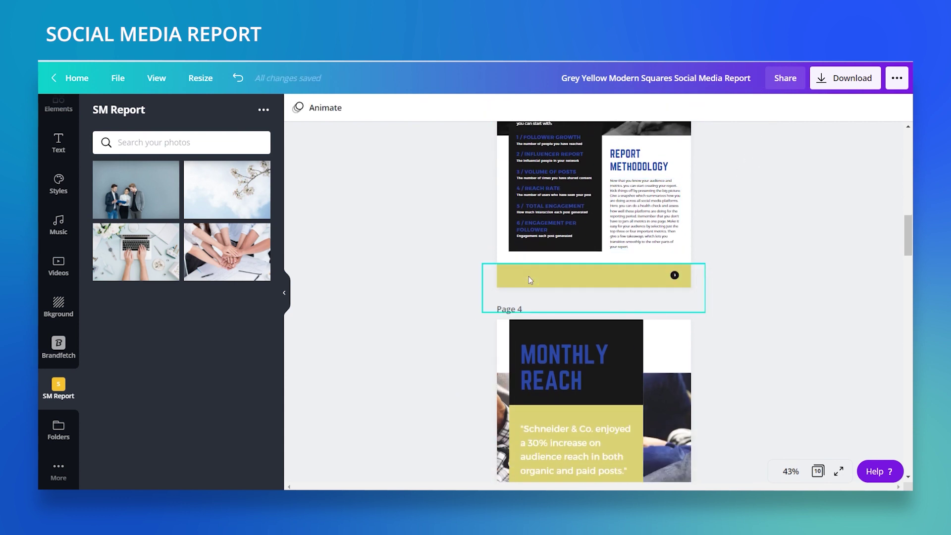
right_click(528, 276)
click(563, 315)
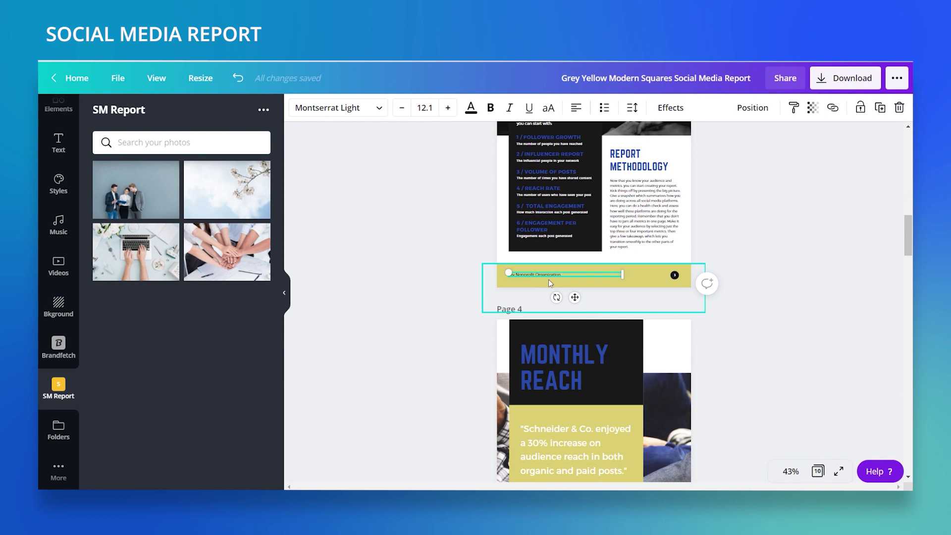
scroll(549, 279, up, 5)
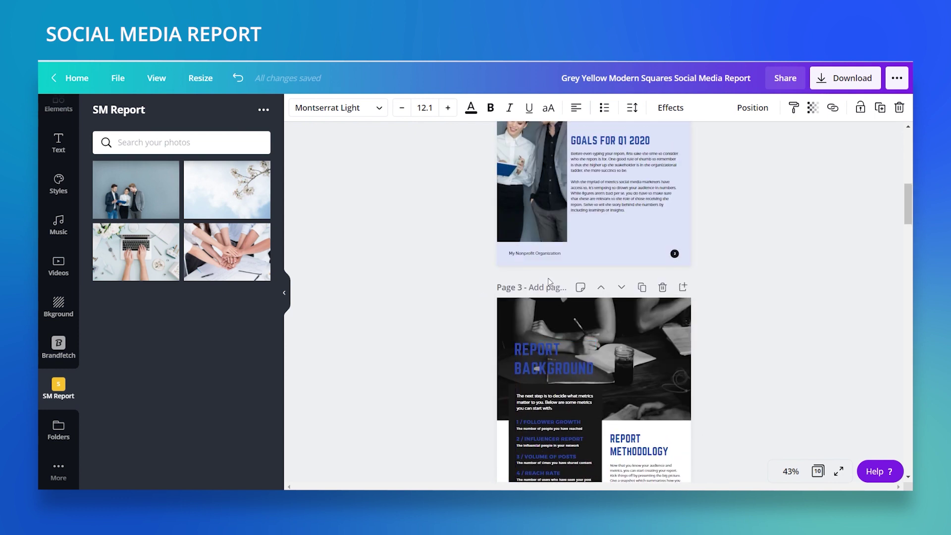
scroll(548, 280, down, 3)
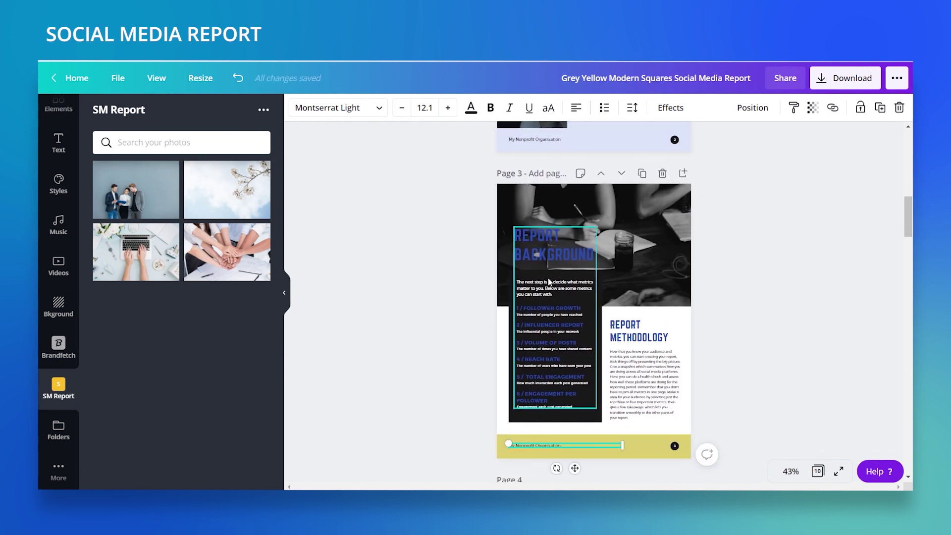
scroll(549, 281, down, 3)
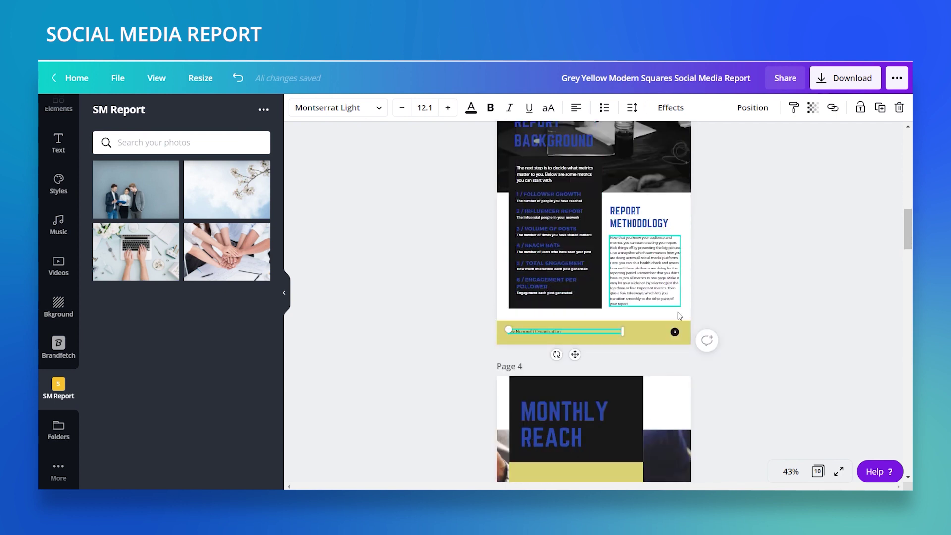
scroll(768, 311, up, 8)
scroll(634, 270, up, 2)
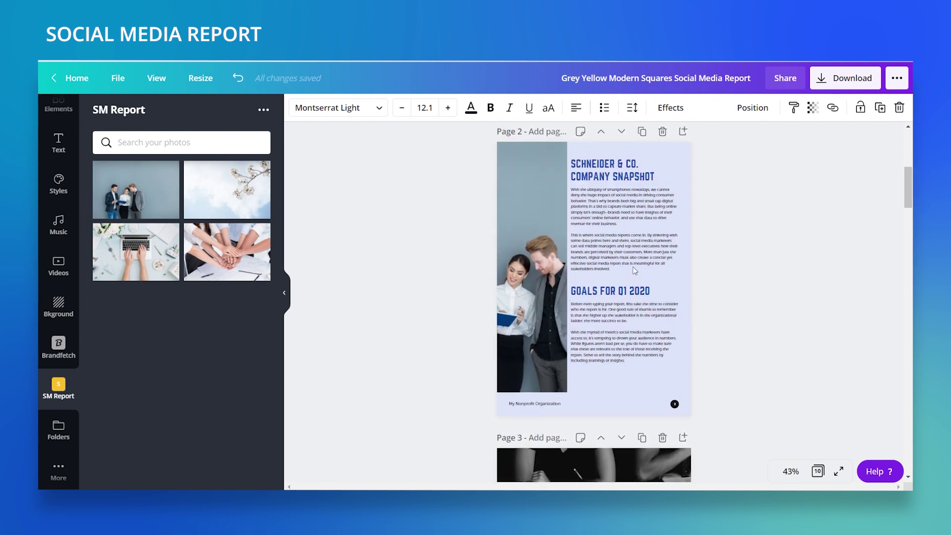
scroll(634, 270, down, 5)
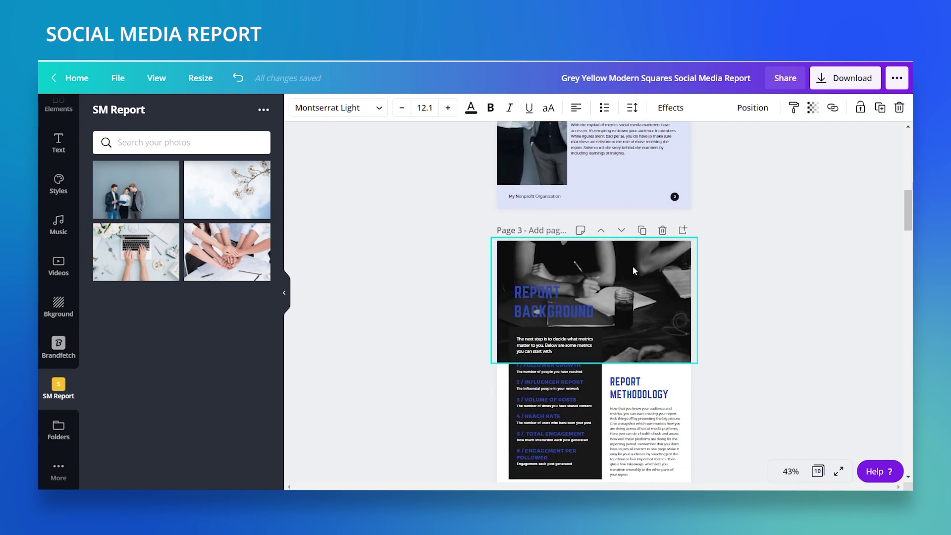
Delete the Report Background and Monthly Reach pages, leaving 8 pages.
click(663, 230)
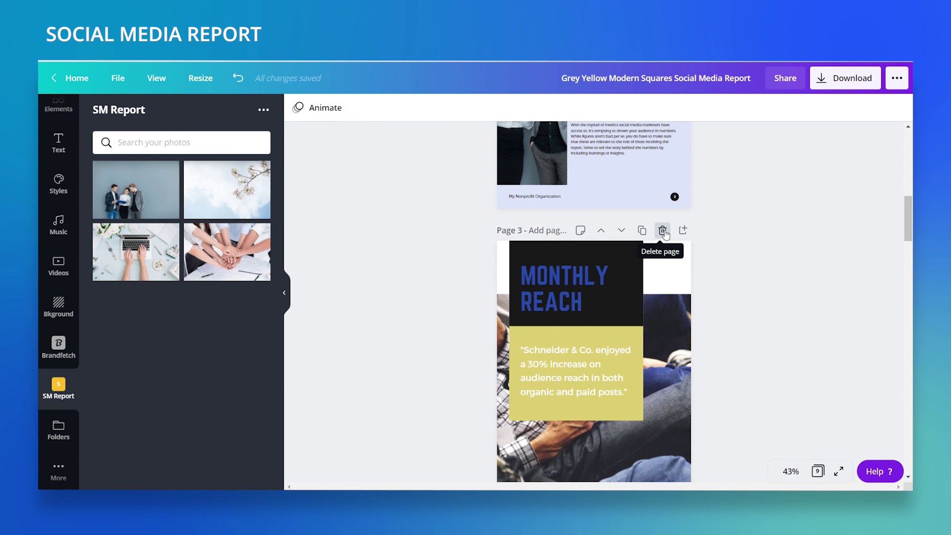
click(663, 231)
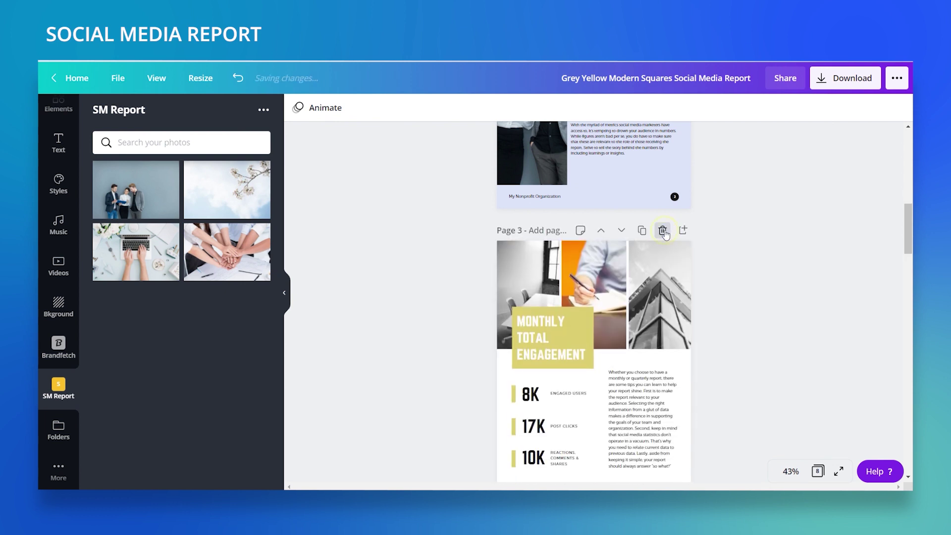
scroll(709, 320, down, 1)
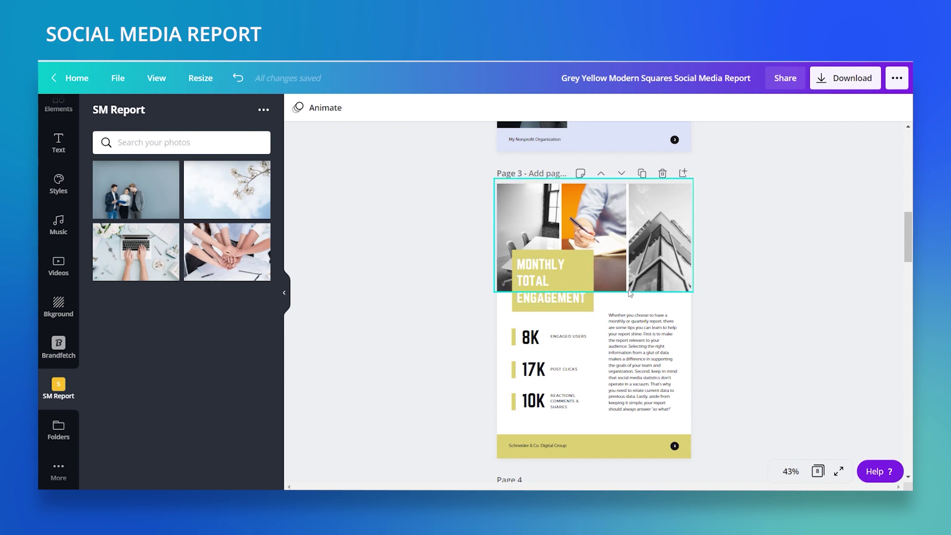
click(583, 263)
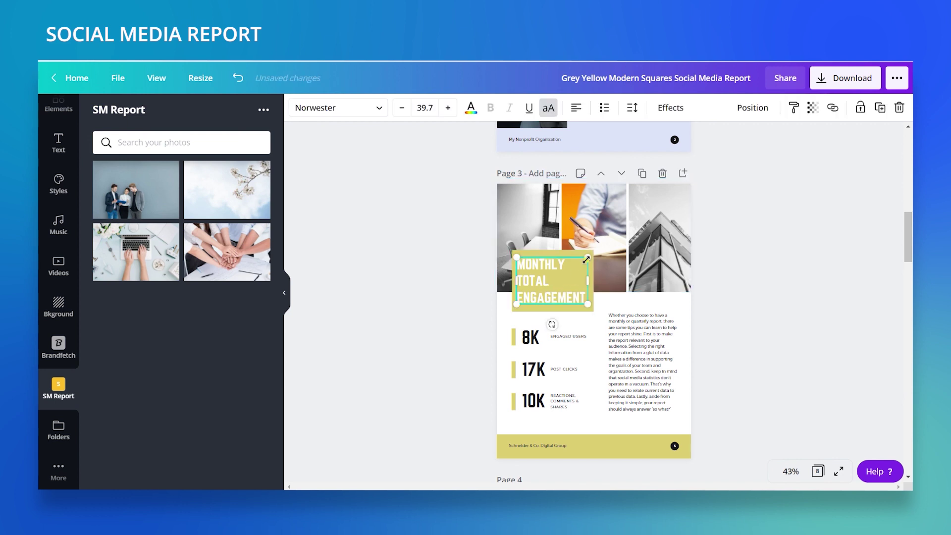
Copy page 2's lavender footer style onto page 3's heading box and footer bar.
click(849, 262)
click(572, 308)
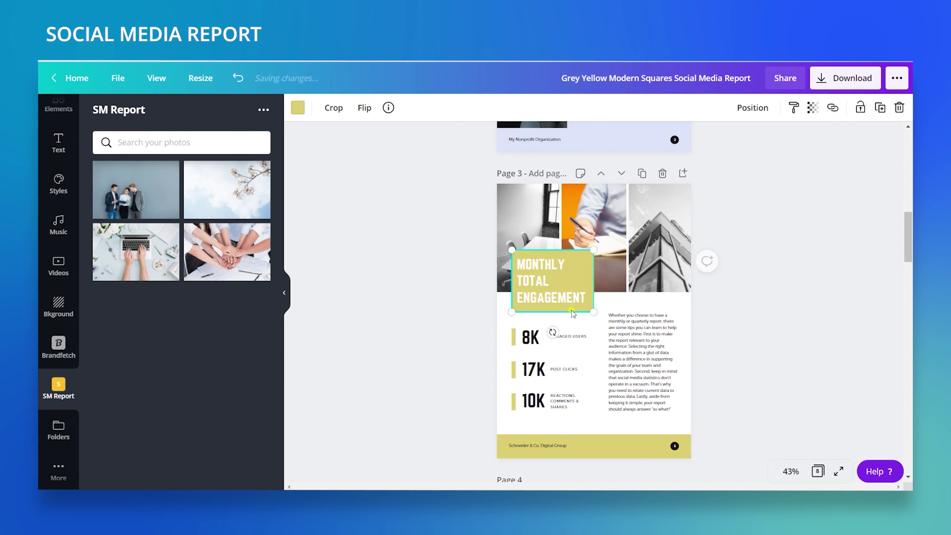
click(634, 143)
click(793, 107)
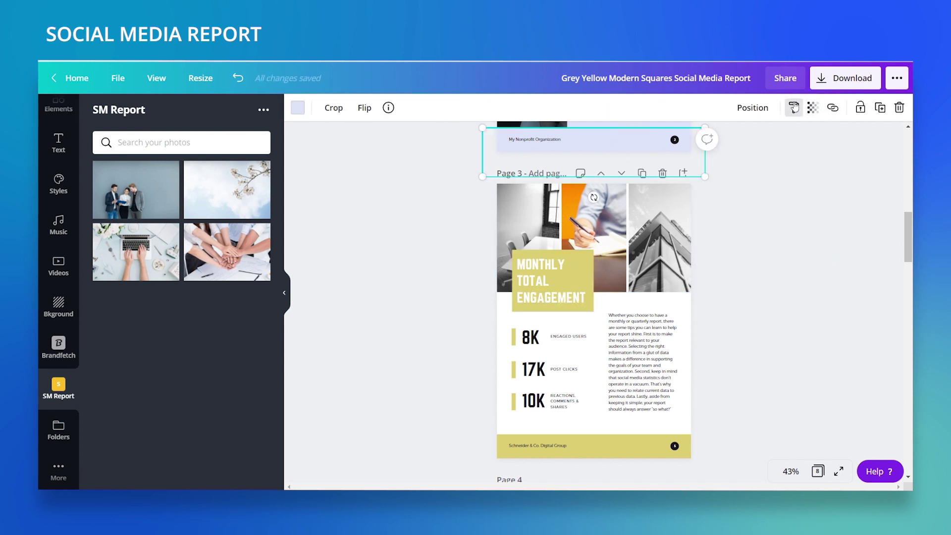
click(582, 261)
click(793, 106)
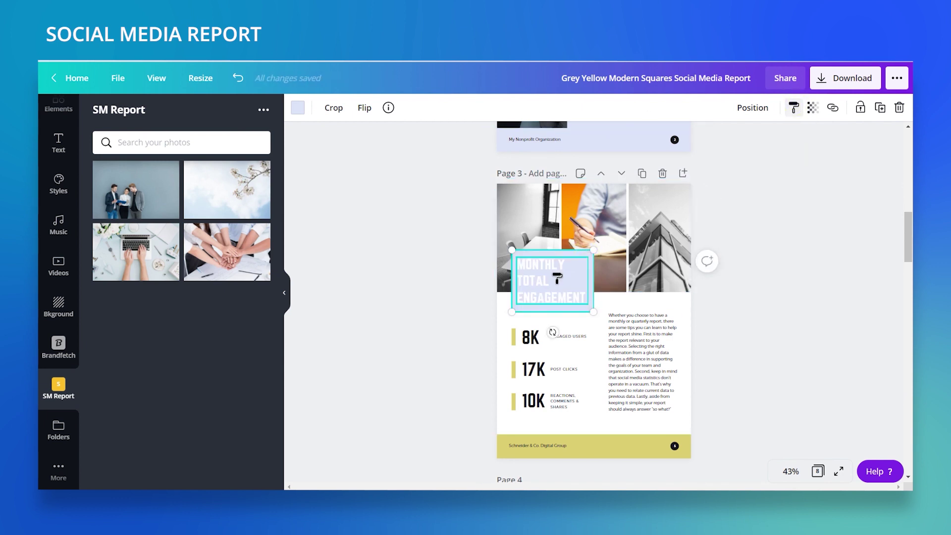
click(608, 444)
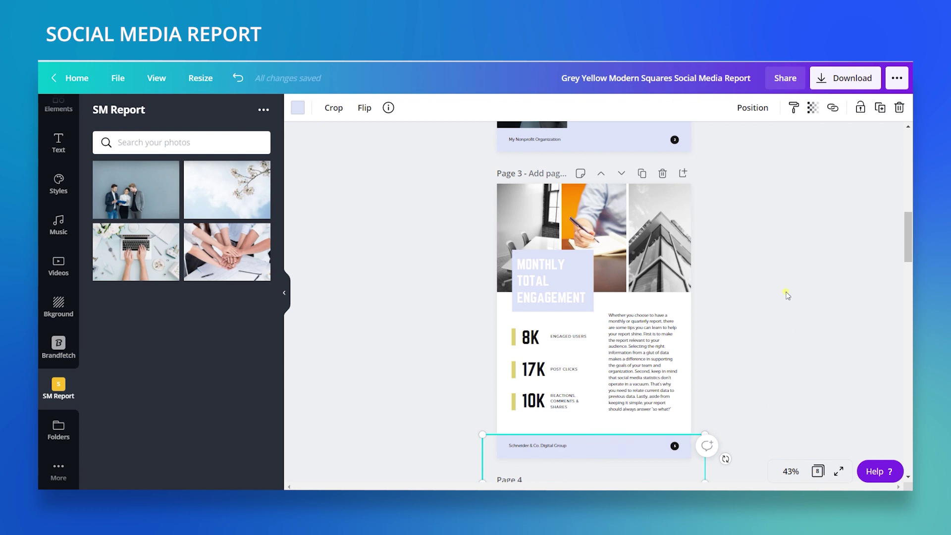
Make the MONTHLY TOTAL ENGAGEMENT heading dark blue, applying it to all matching text.
click(550, 268)
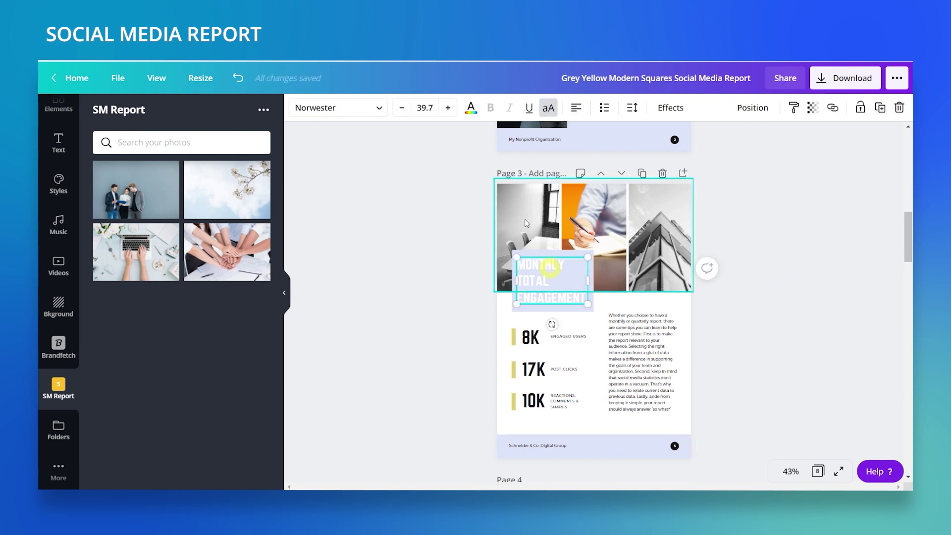
click(471, 107)
scroll(141, 392, down, 5)
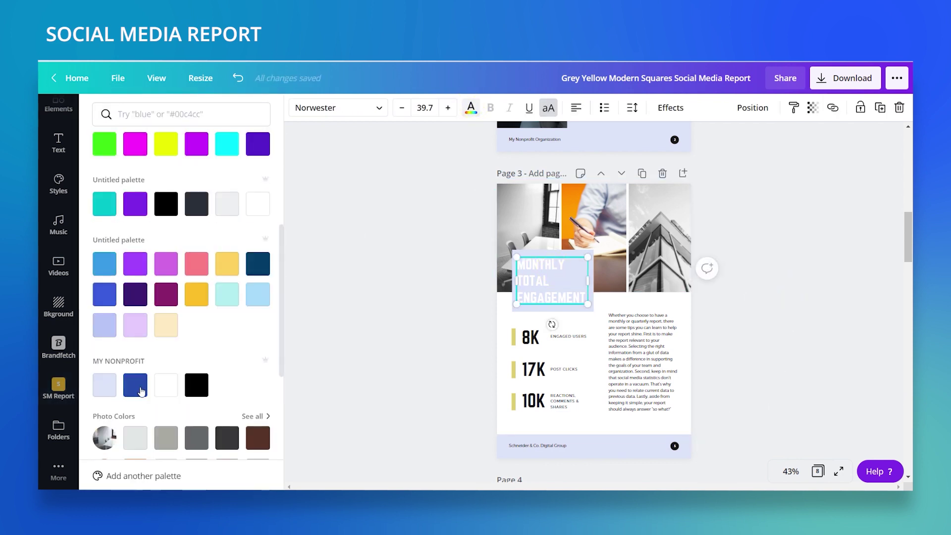
click(141, 391)
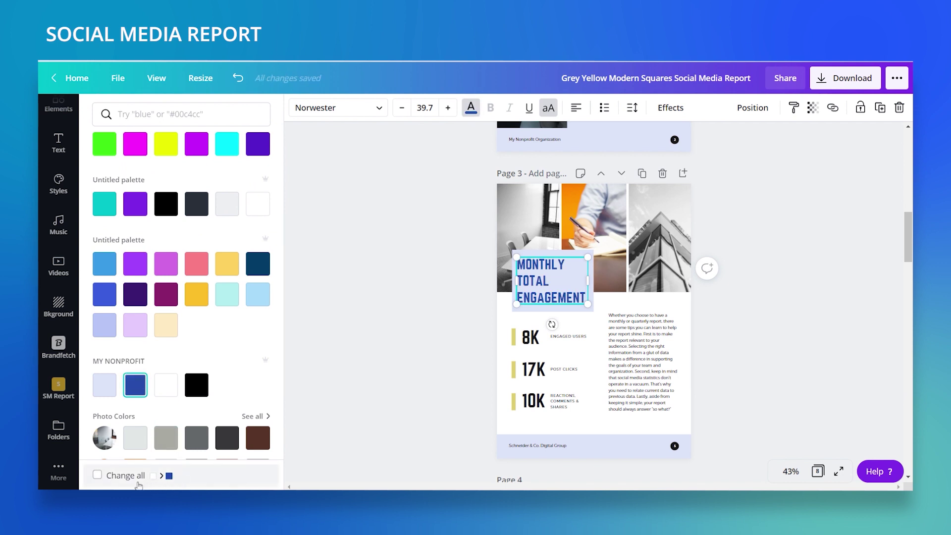
click(96, 476)
scroll(521, 291, down, 1)
Make the accent bars beside 8K, 17K and 10K lavender.
click(514, 281)
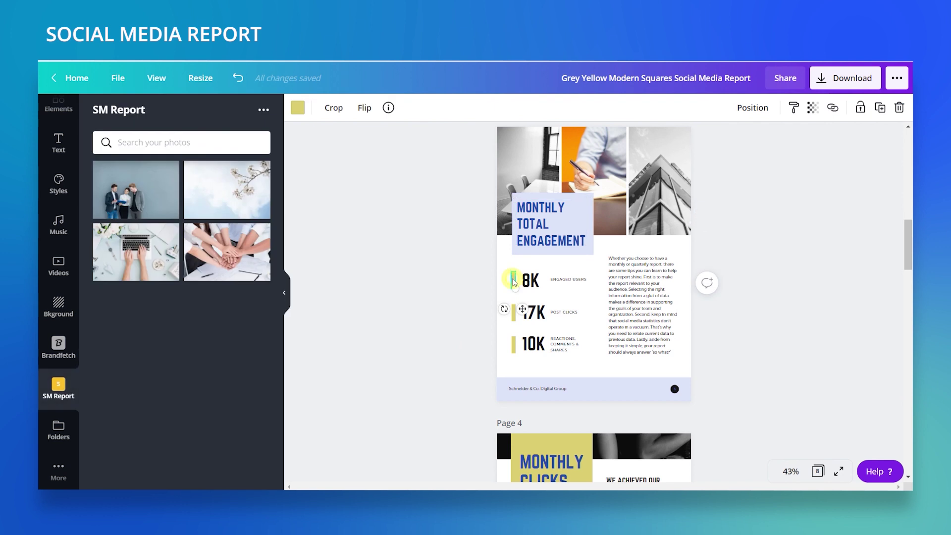
click(583, 197)
click(794, 108)
click(514, 280)
click(550, 233)
click(793, 107)
click(514, 312)
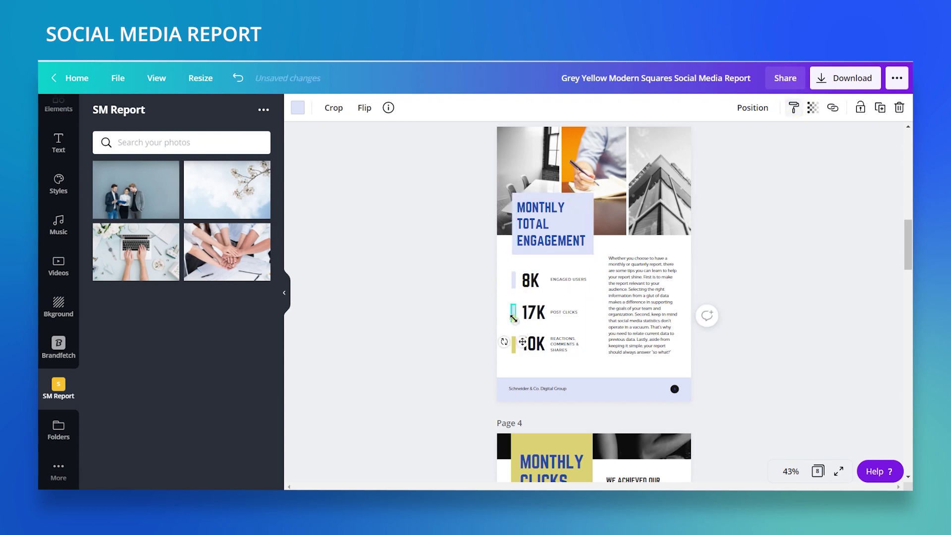
click(792, 108)
click(514, 344)
click(480, 289)
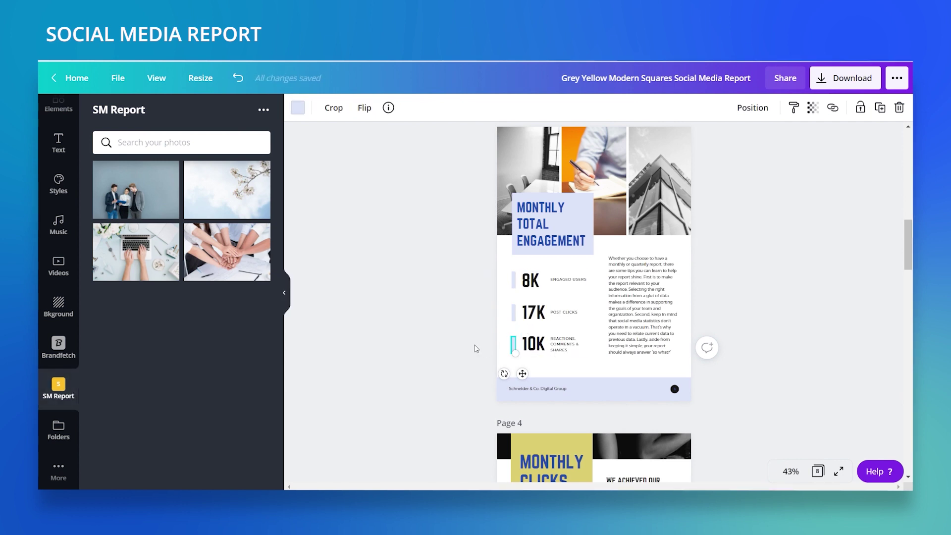
click(461, 320)
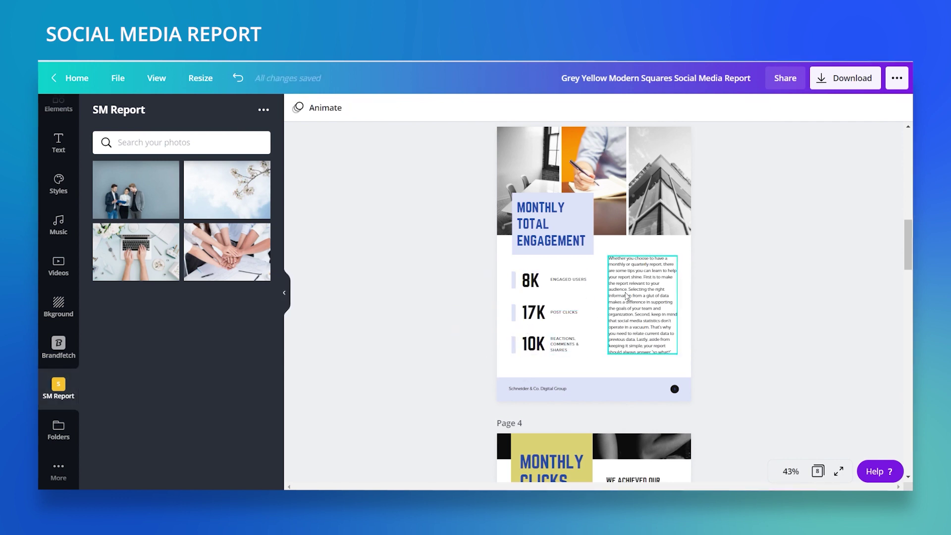
key(Tab)
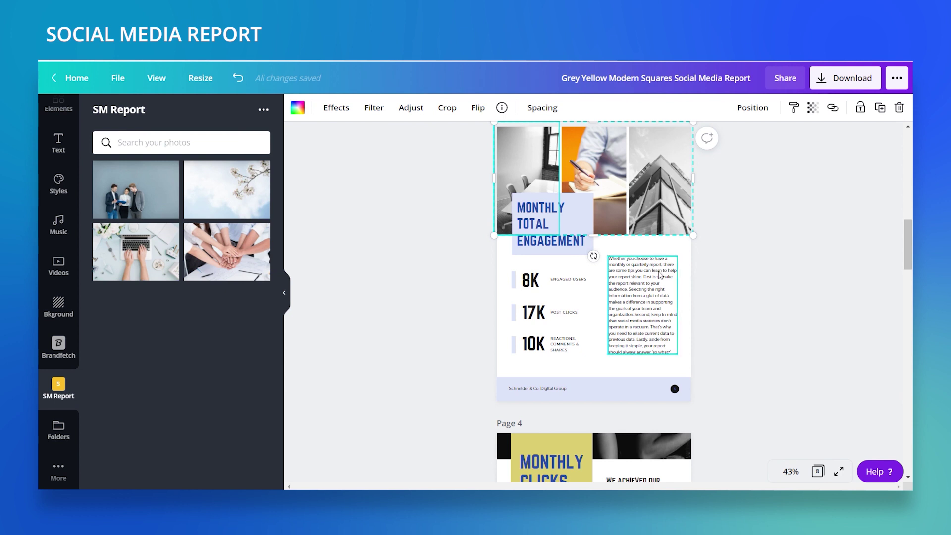
Search the stock photo library for 'engagement'.
scroll(62, 218, up, 3)
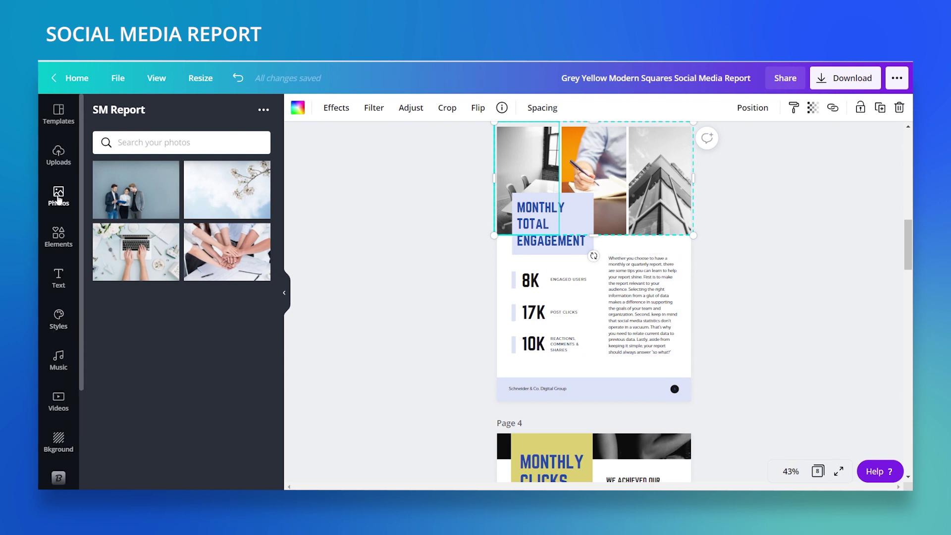
click(60, 196)
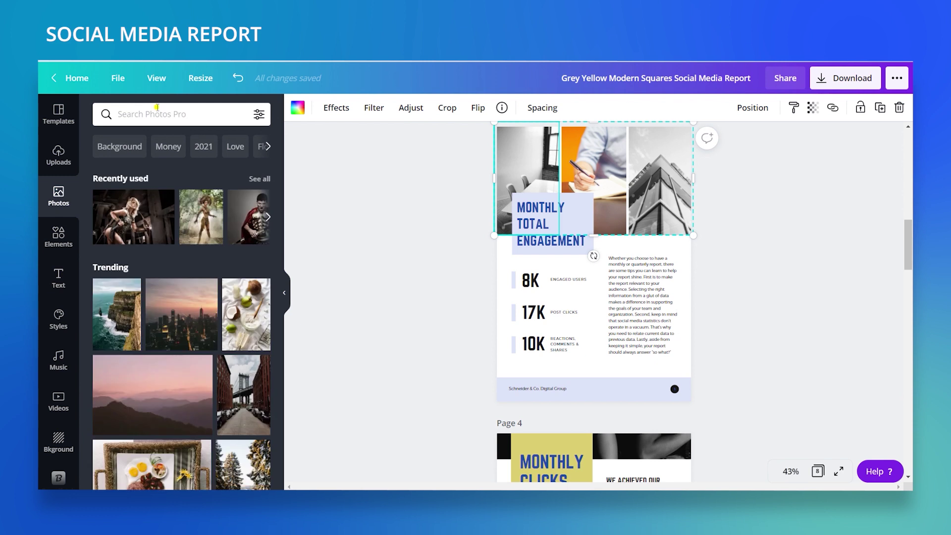
click(157, 108)
text(enga)
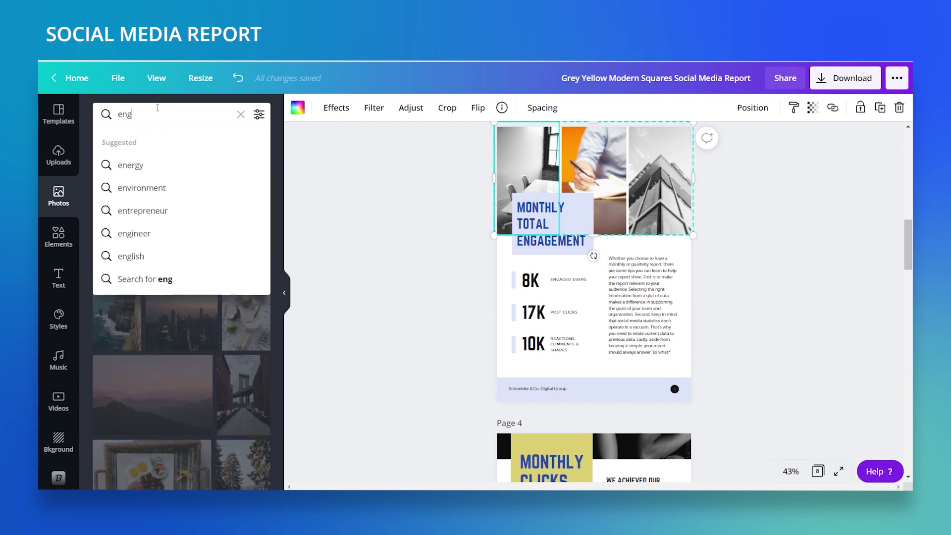
click(144, 164)
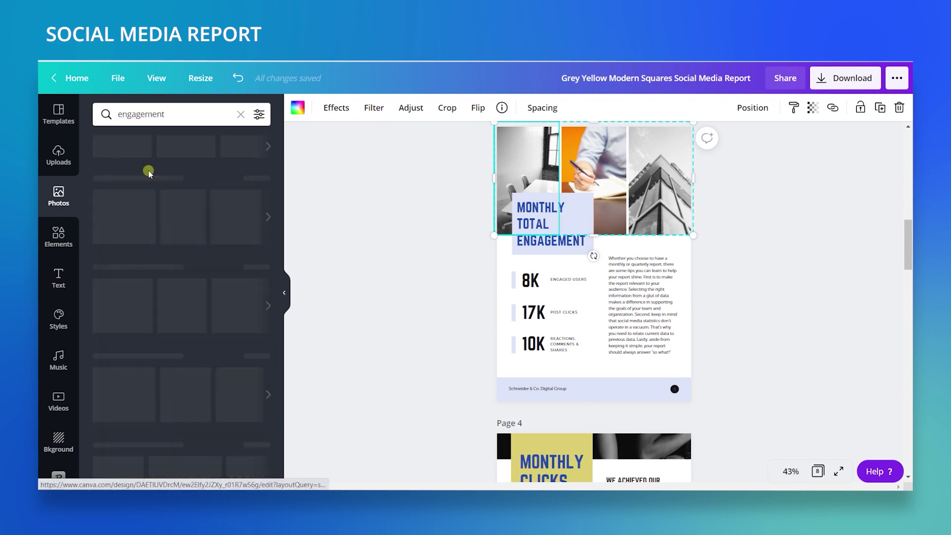
scroll(192, 304, down, 2)
scroll(192, 304, down, 2)
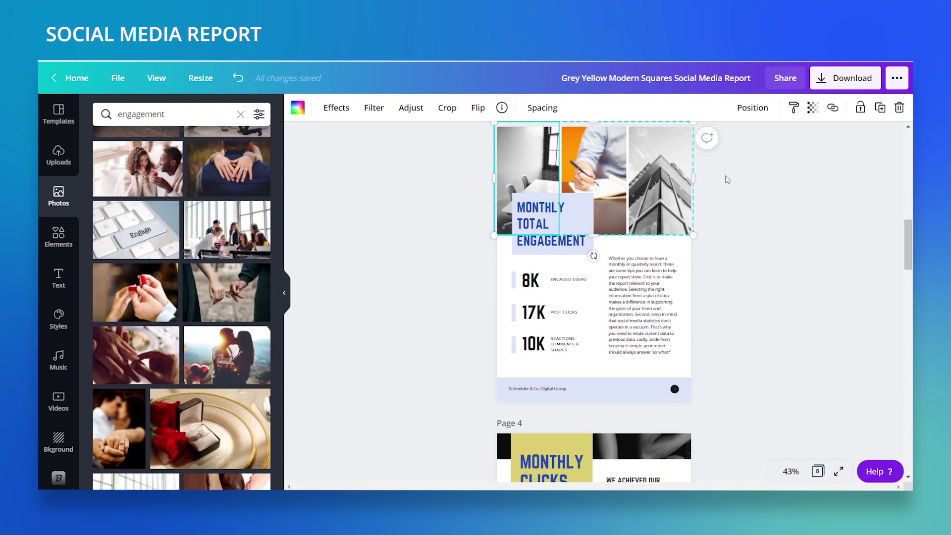
Delete page 3's top photo collage and add the keyboard Engage photo.
click(657, 180)
key(Delete)
key(Delete)
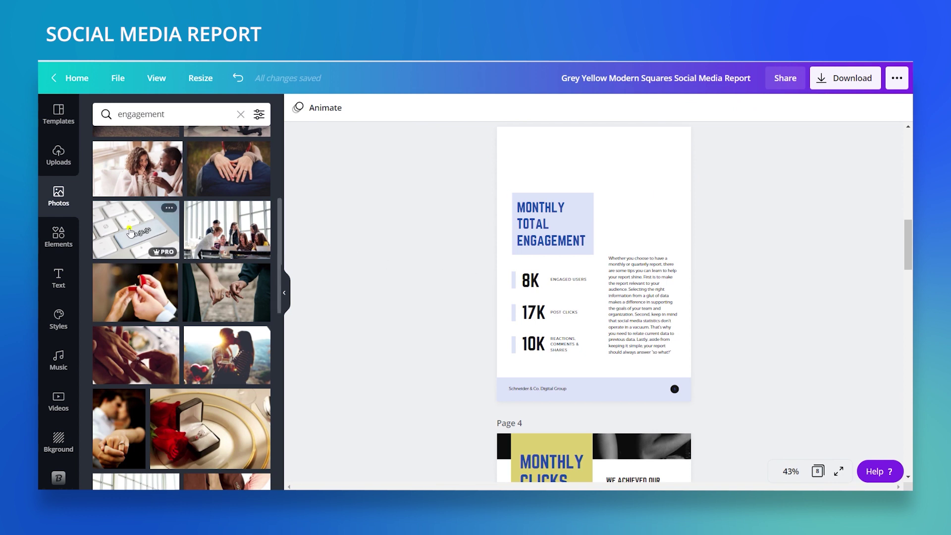
click(131, 232)
Stretch the Engage photo across page 3's top and send it behind the title box.
drag(639, 257, 675, 135)
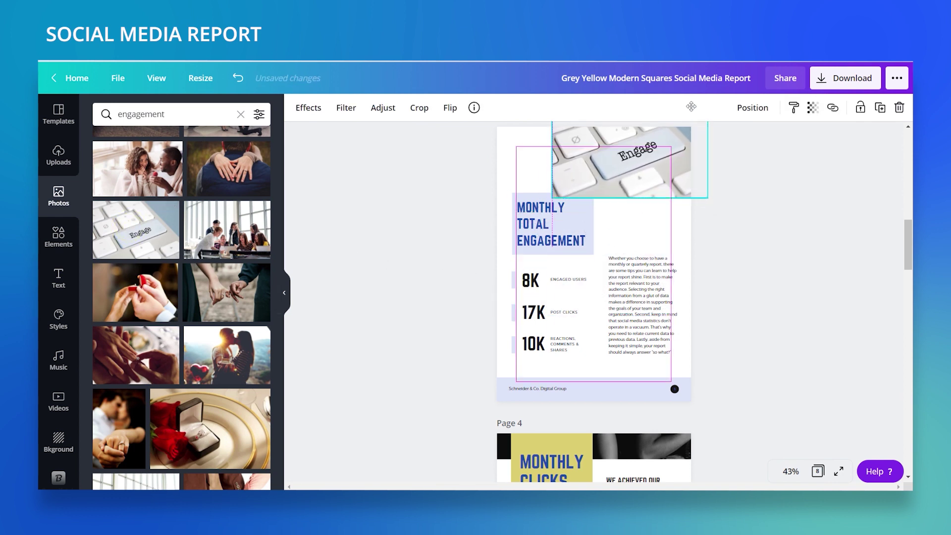
drag(552, 143, 469, 145)
click(813, 268)
drag(654, 171, 654, 177)
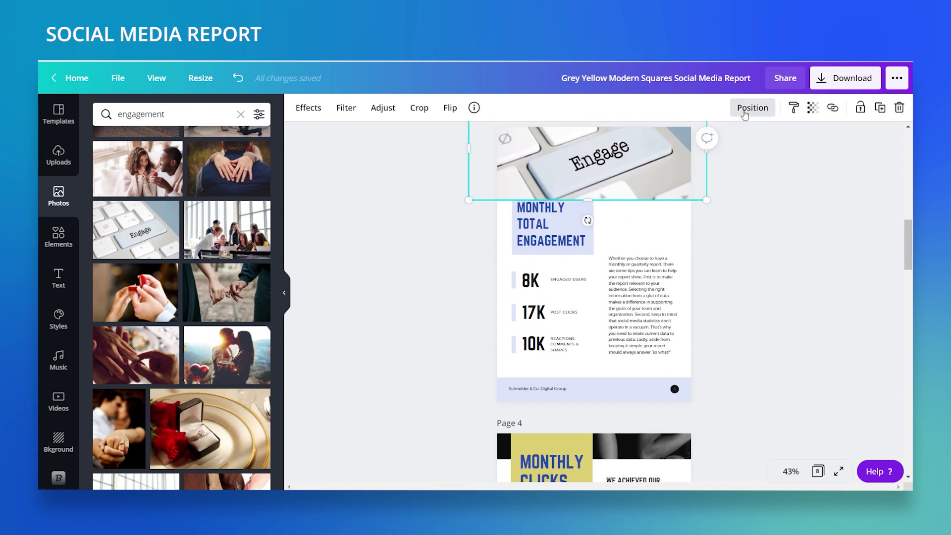
click(753, 108)
click(717, 144)
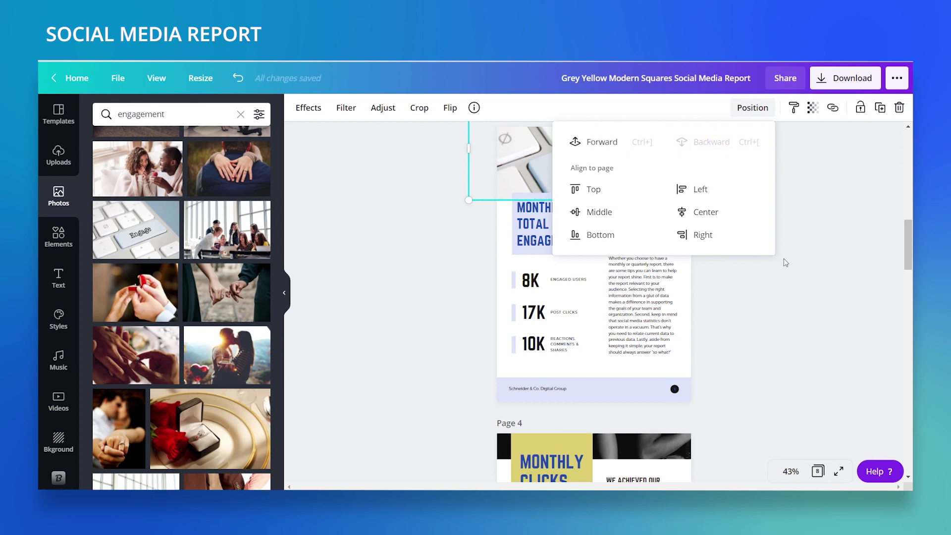
click(793, 343)
scroll(793, 342, up, 1)
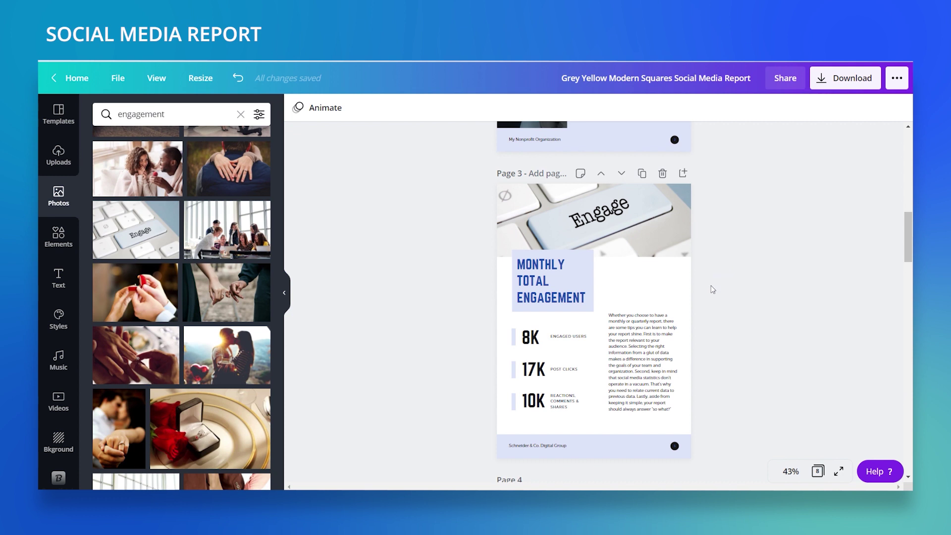
scroll(712, 287, down, 2)
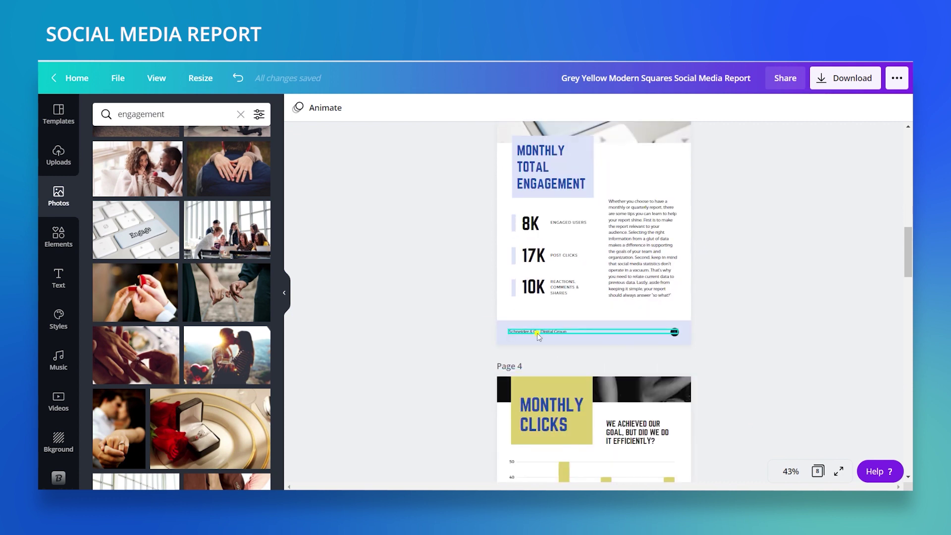
Ungroup page 3's footer and replace the Schneider & Co. text with 'My Nonprofit Organization'.
click(539, 333)
click(764, 107)
click(754, 213)
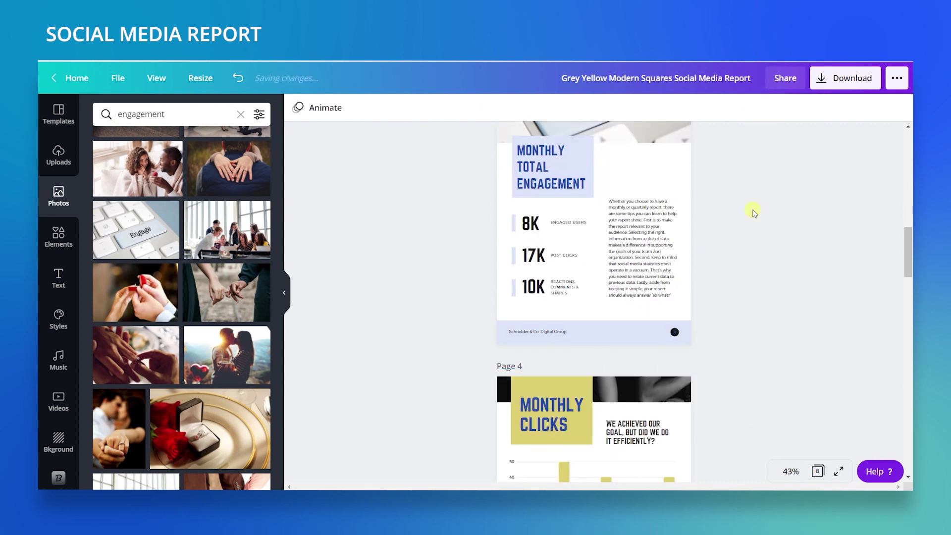
click(542, 337)
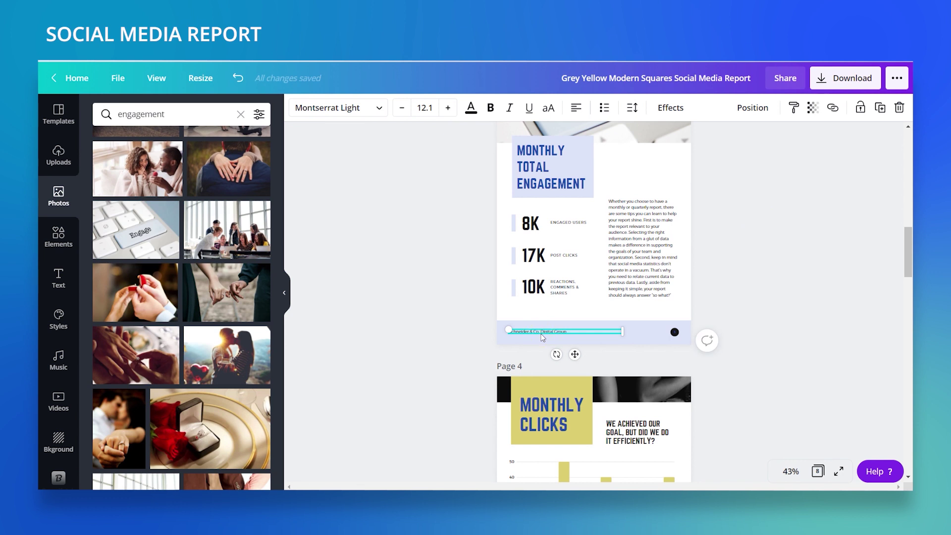
key(Delete)
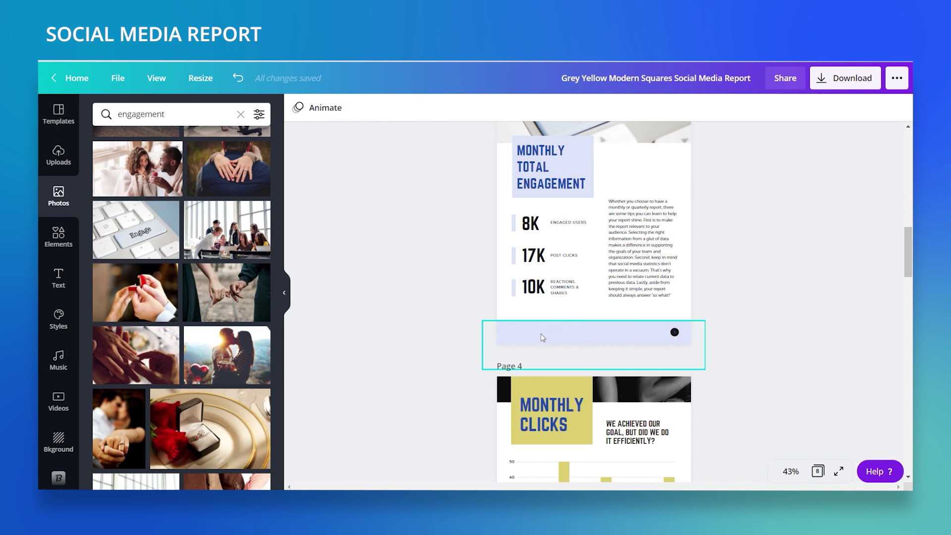
key(ctrl+v)
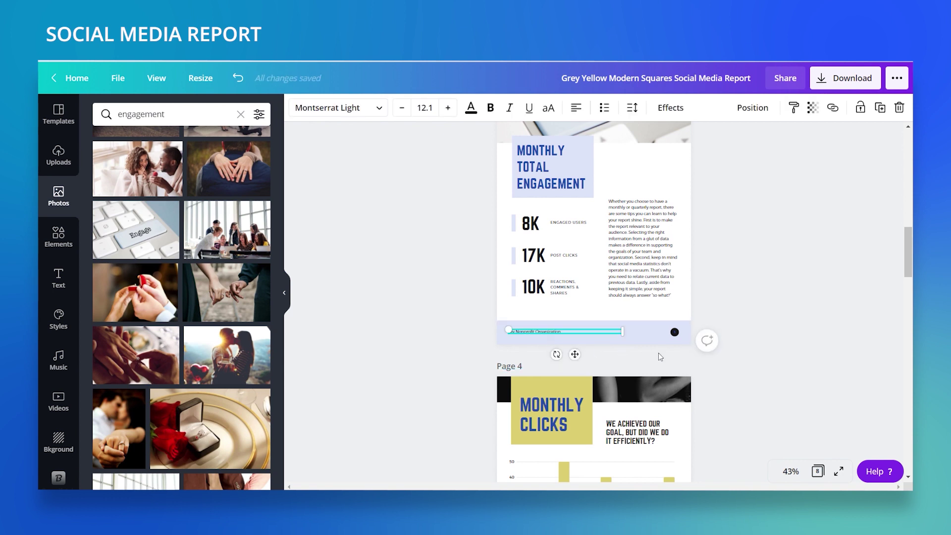
click(777, 361)
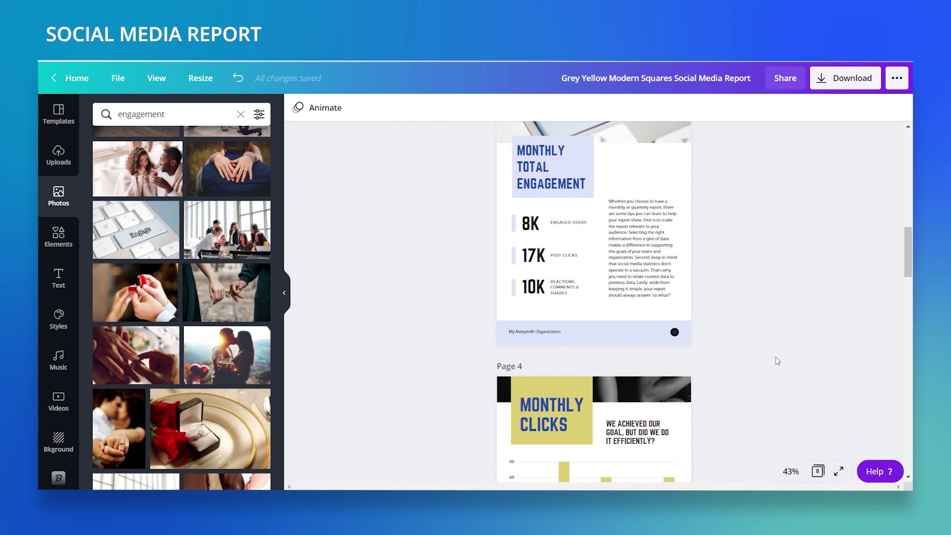
scroll(771, 368, up, 3)
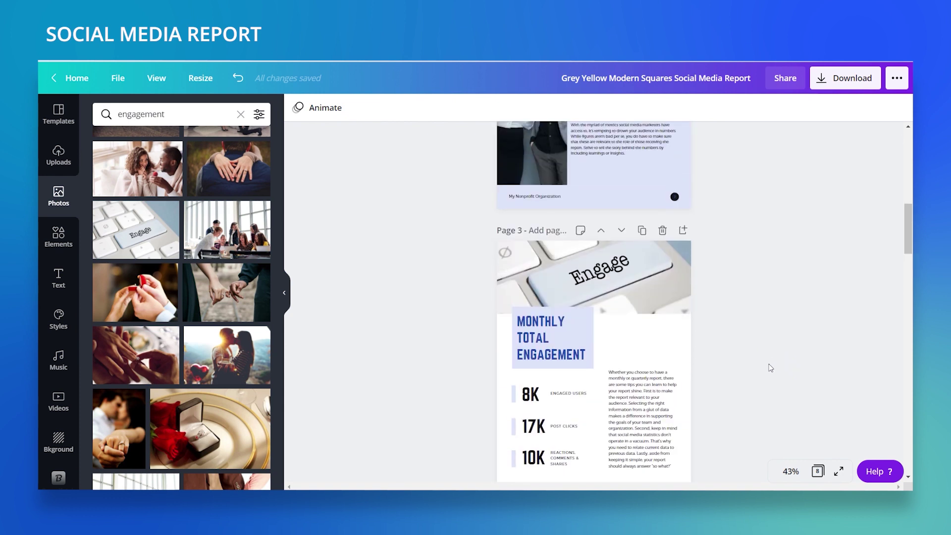
Make page 4's Monthly Clicks box and footer strip lavender, pasting 'My Nonprofit Organization' as footer.
scroll(771, 367, down, 5)
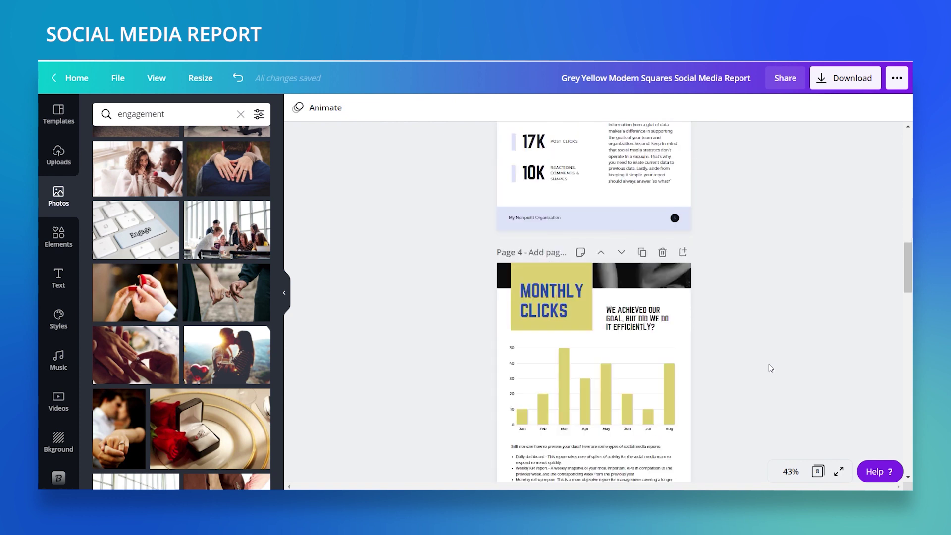
scroll(771, 368, down, 1)
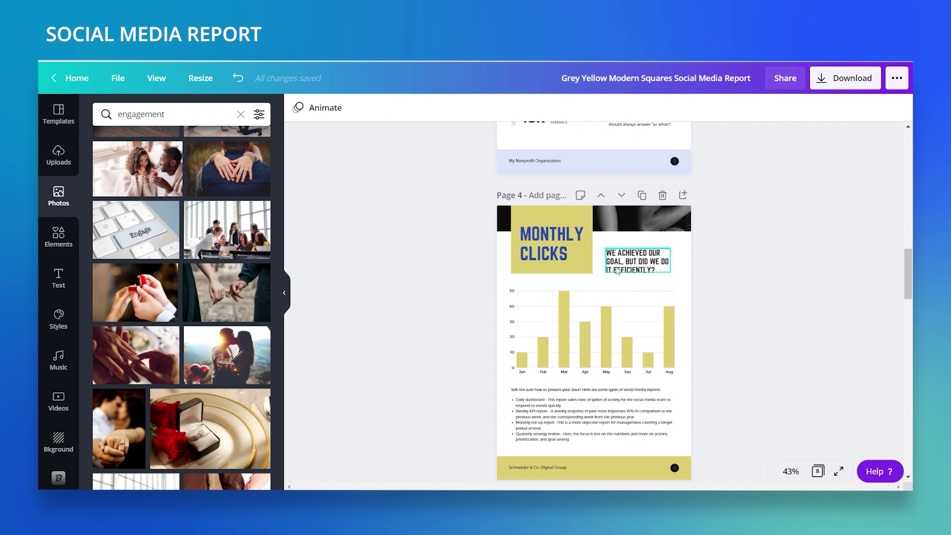
click(590, 271)
click(630, 158)
click(794, 107)
click(550, 238)
click(793, 108)
click(545, 468)
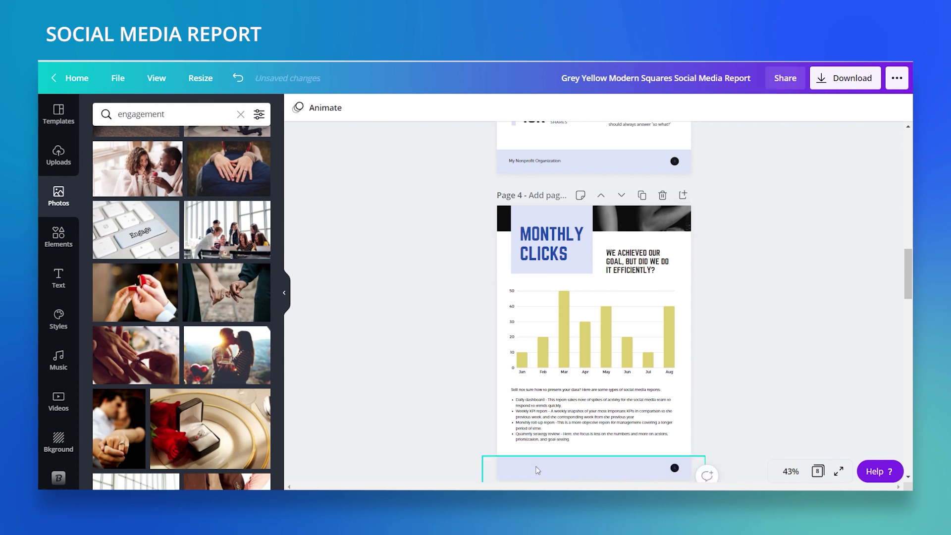
text(My Nonprofit Organization)
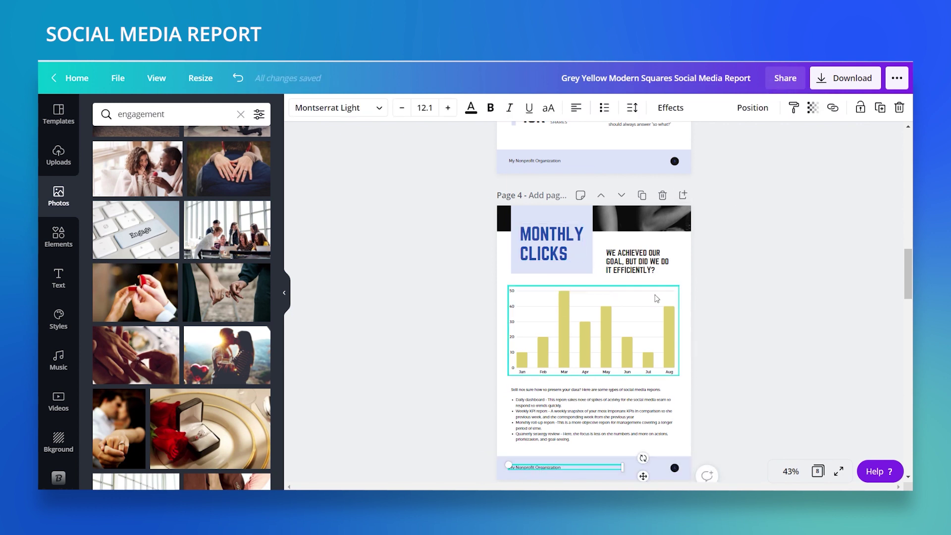
click(592, 353)
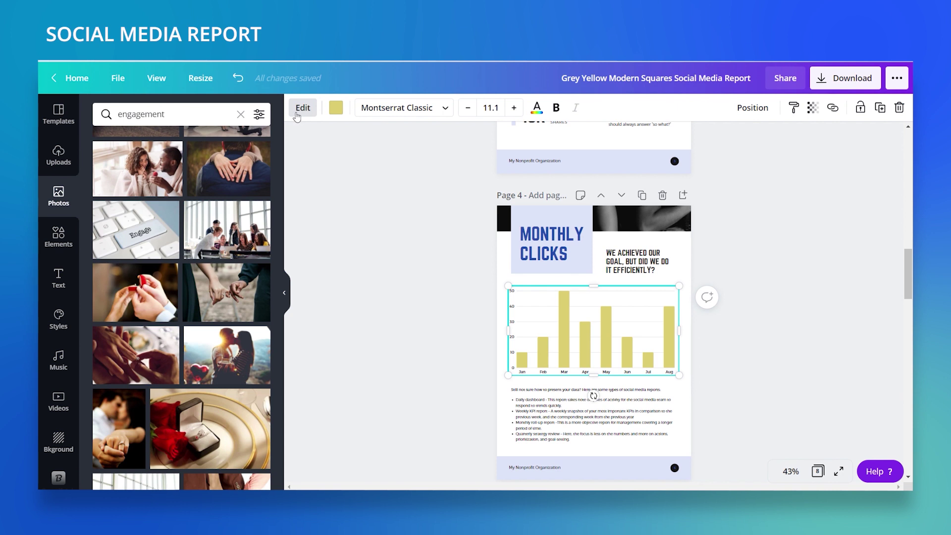
Recolour the Monthly Clicks chart bars dark blue and review the January–August data.
click(336, 107)
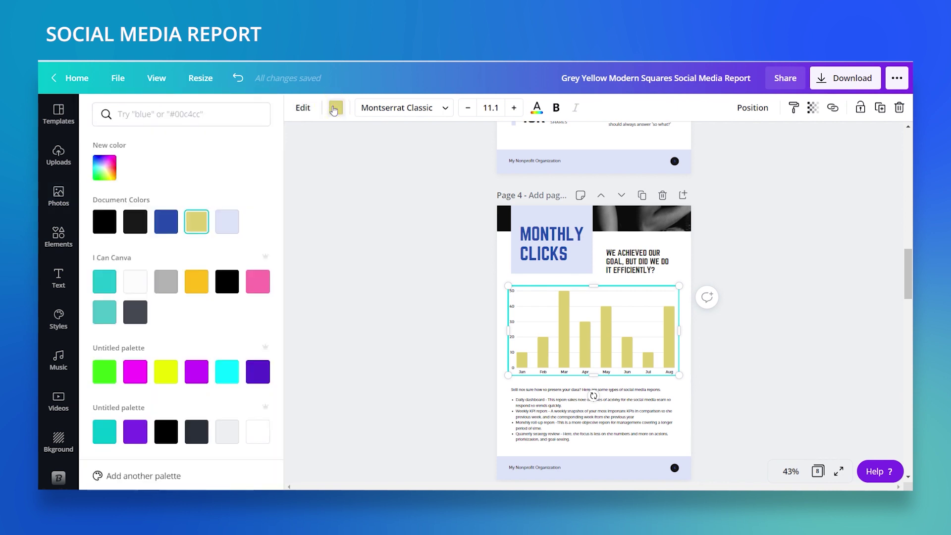
scroll(199, 221, down, 5)
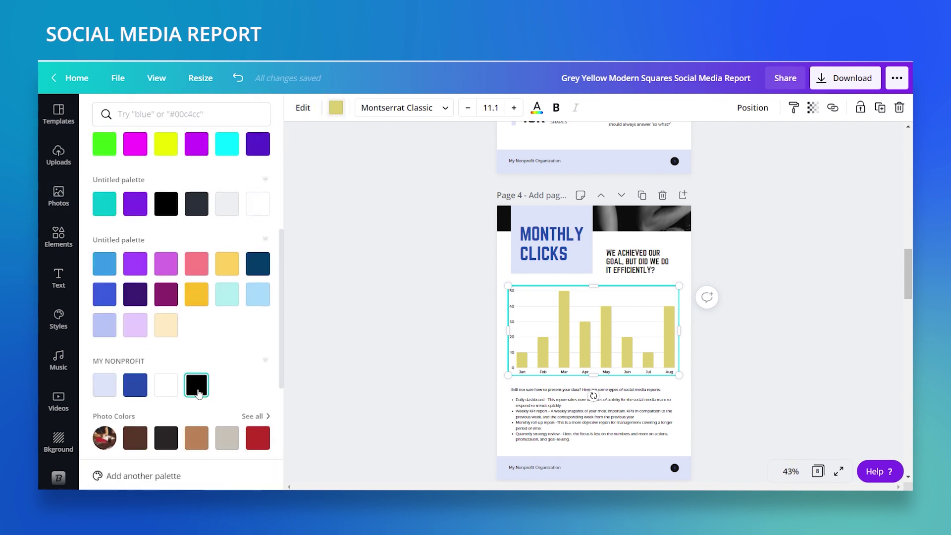
click(127, 389)
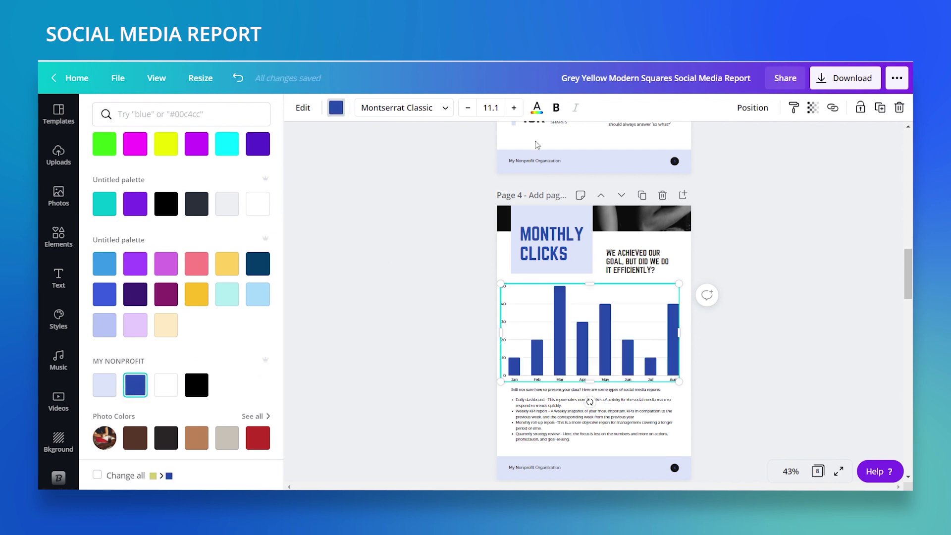
click(304, 109)
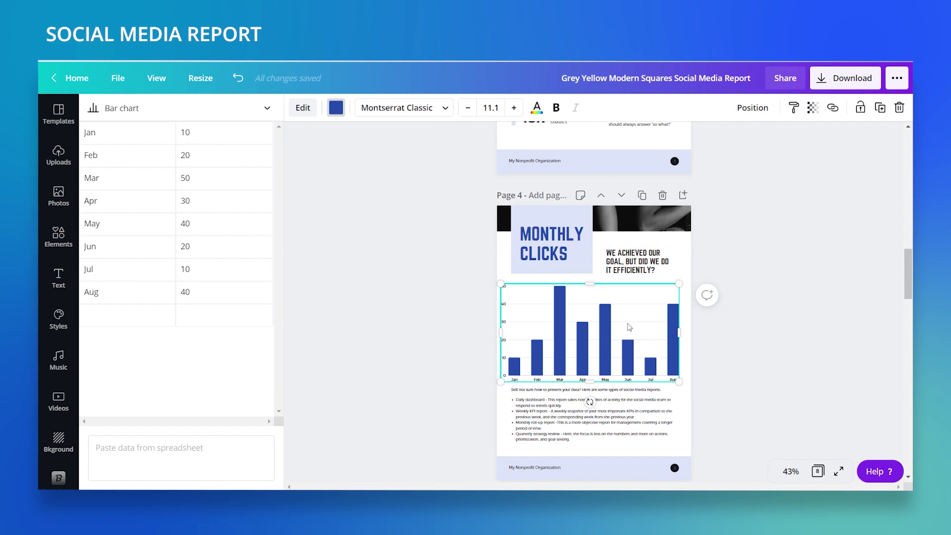
scroll(630, 327, down, 3)
scroll(627, 323, up, 3)
click(680, 244)
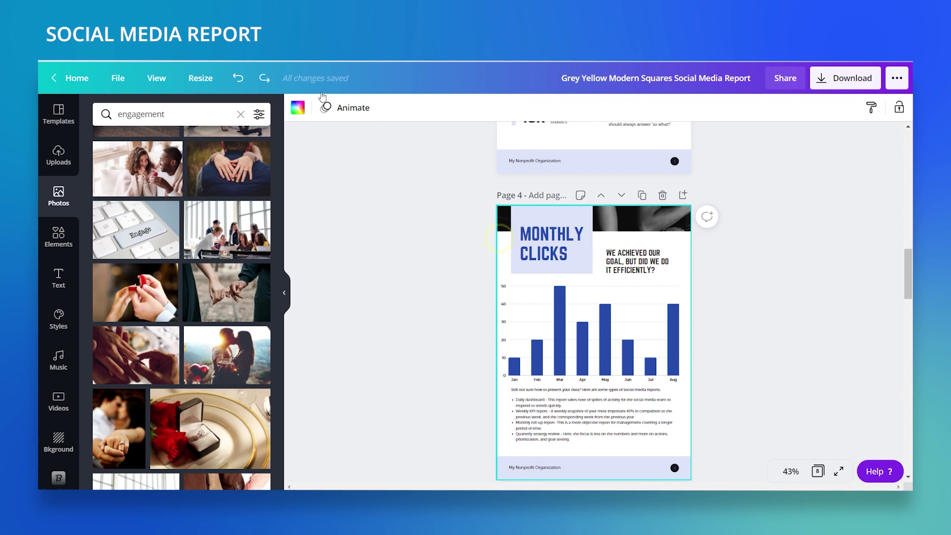
click(299, 116)
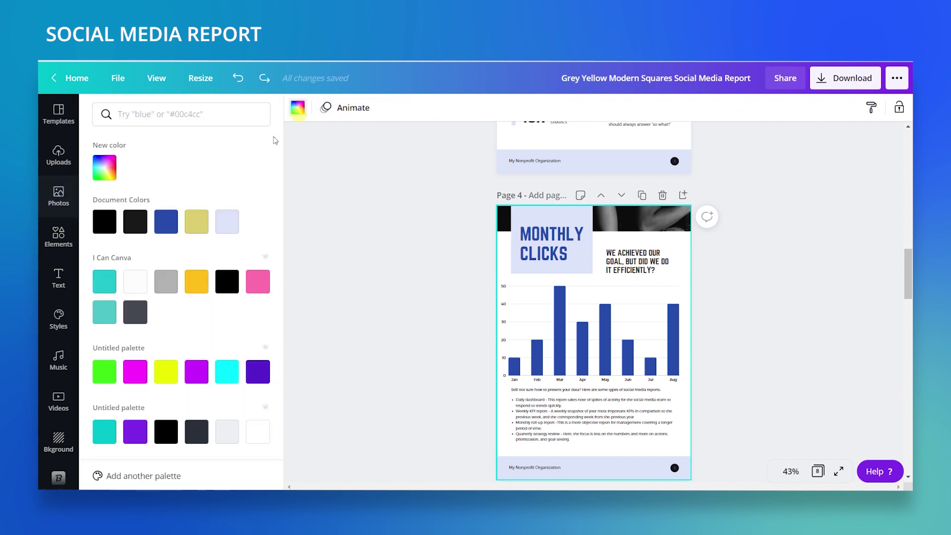
click(231, 225)
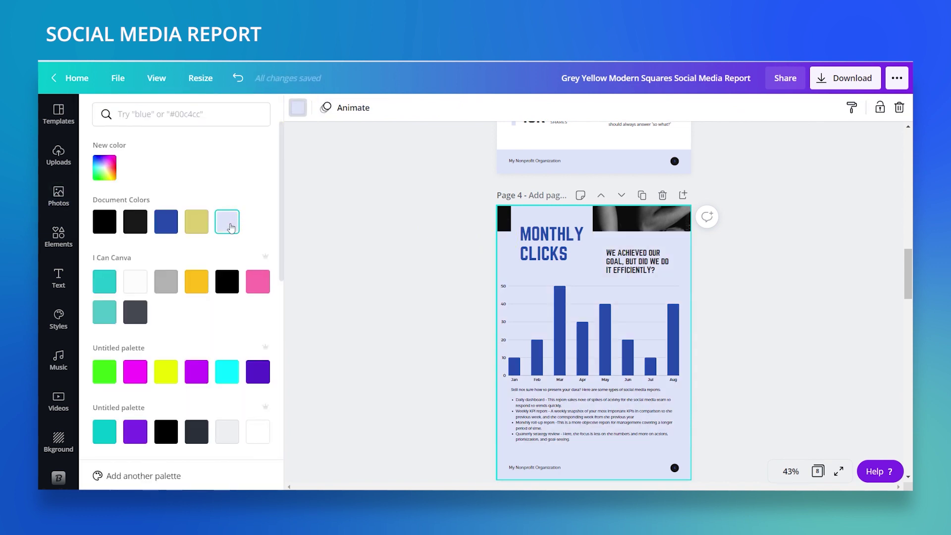
click(235, 79)
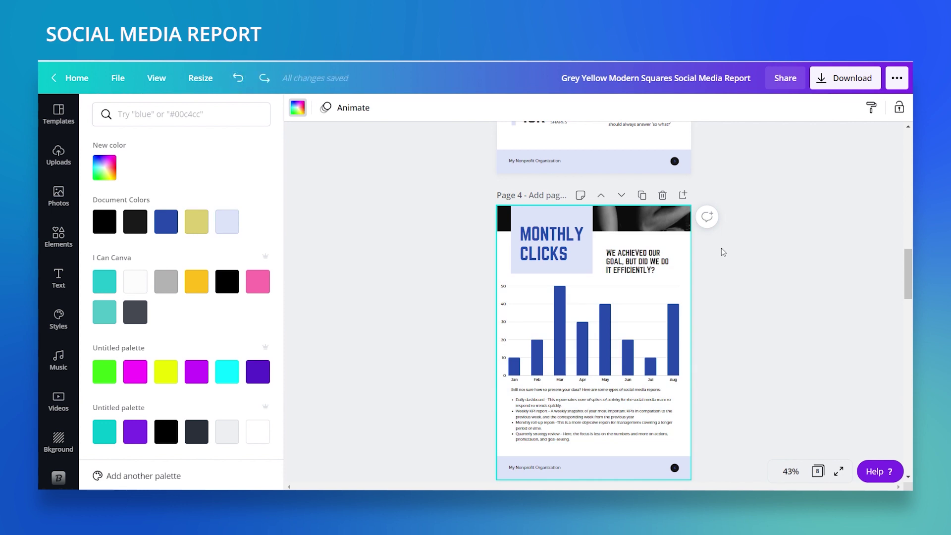
click(666, 218)
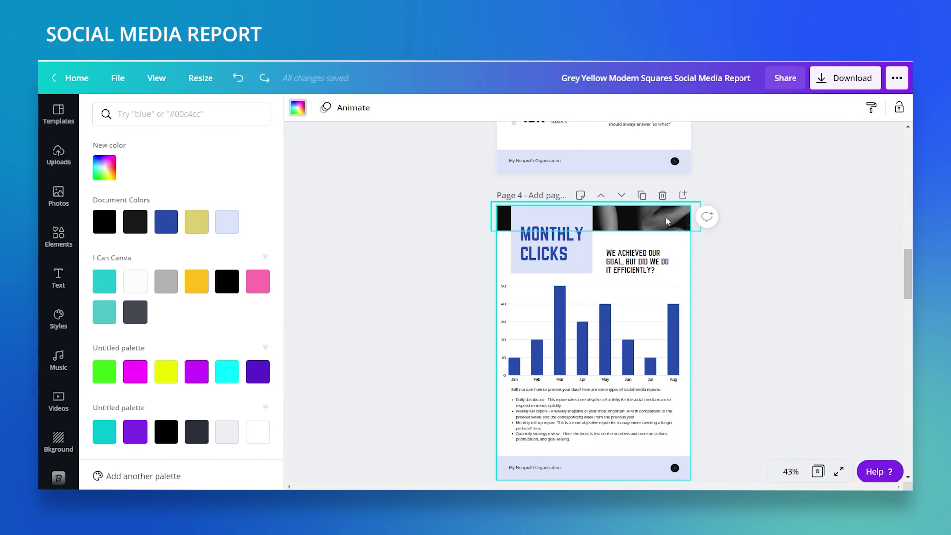
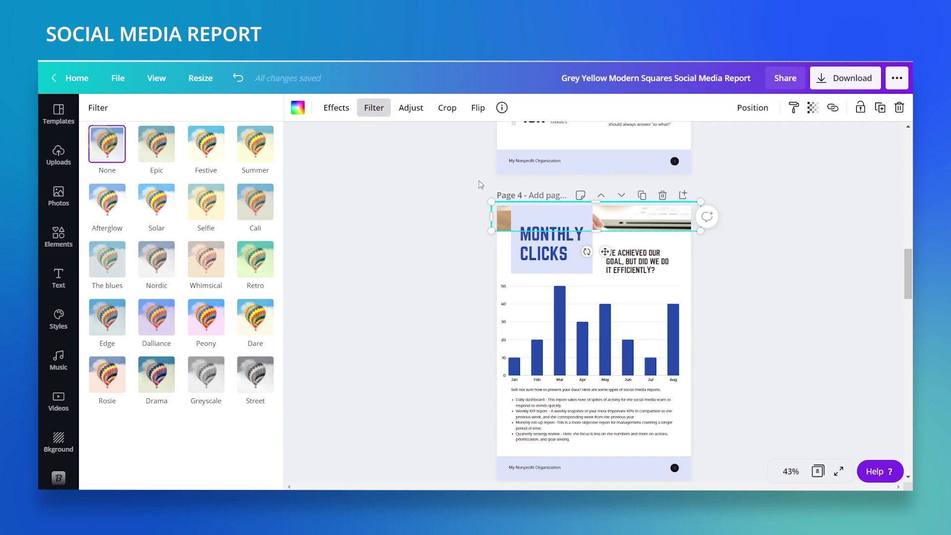
Make the top photo frame taller and recrop the hand-on-mouse image to fill the banner strip.
drag(593, 231, 595, 244)
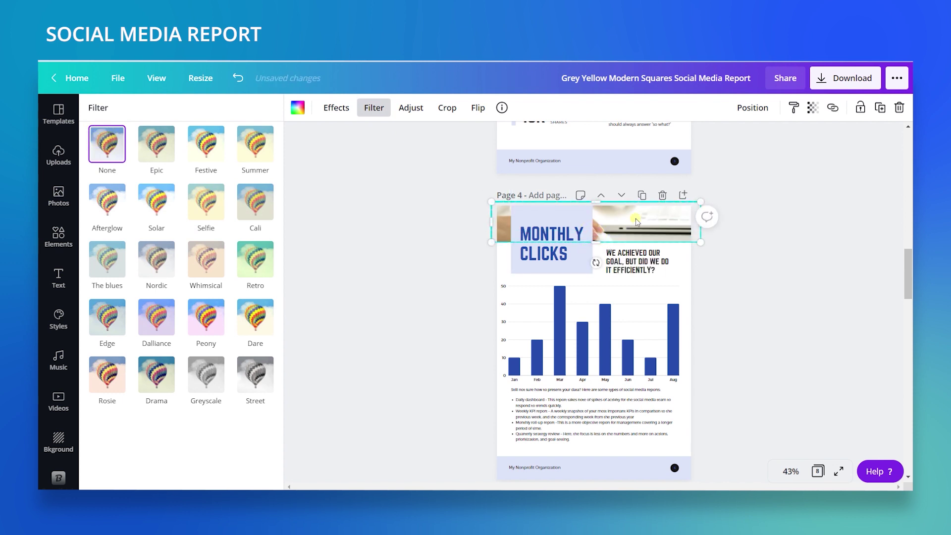
double_click(613, 221)
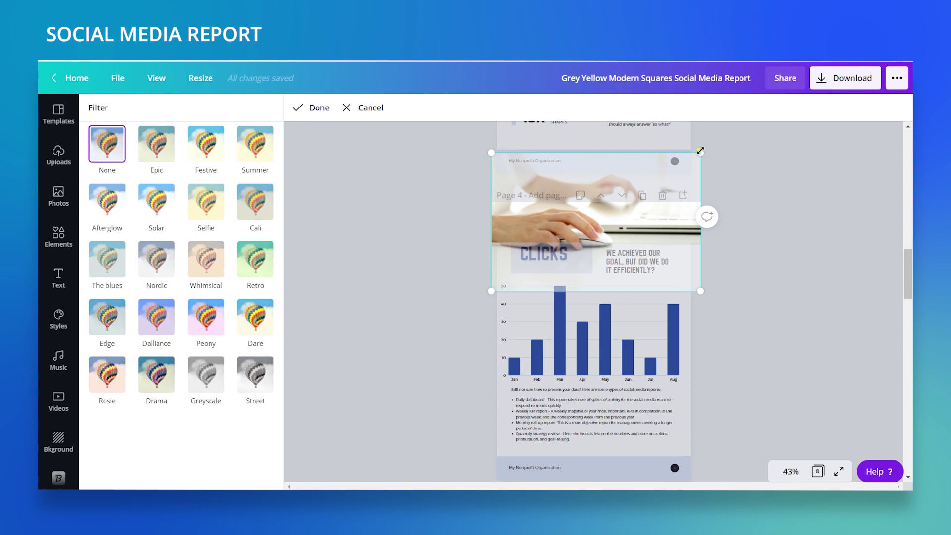
drag(699, 151, 732, 130)
drag(718, 275, 757, 267)
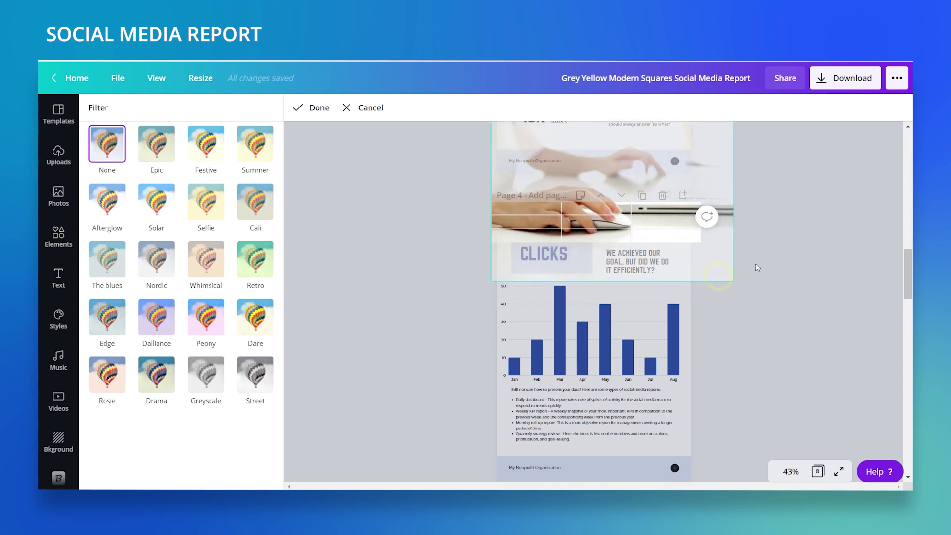
click(792, 254)
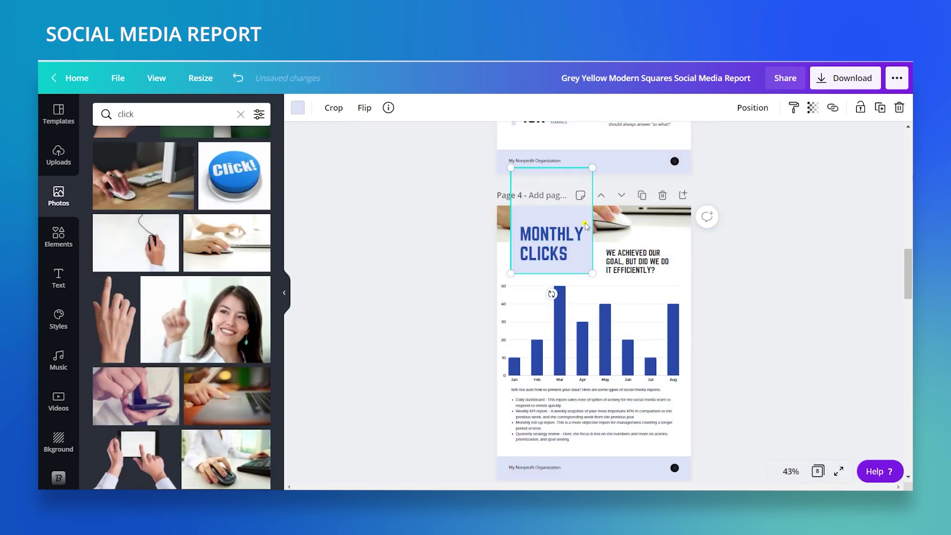
double_click(662, 225)
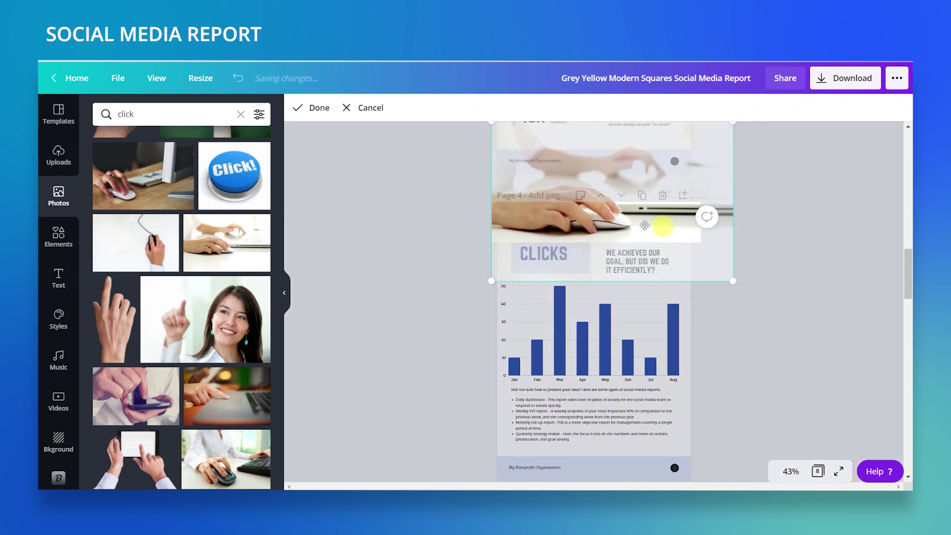
drag(732, 281, 764, 329)
click(814, 347)
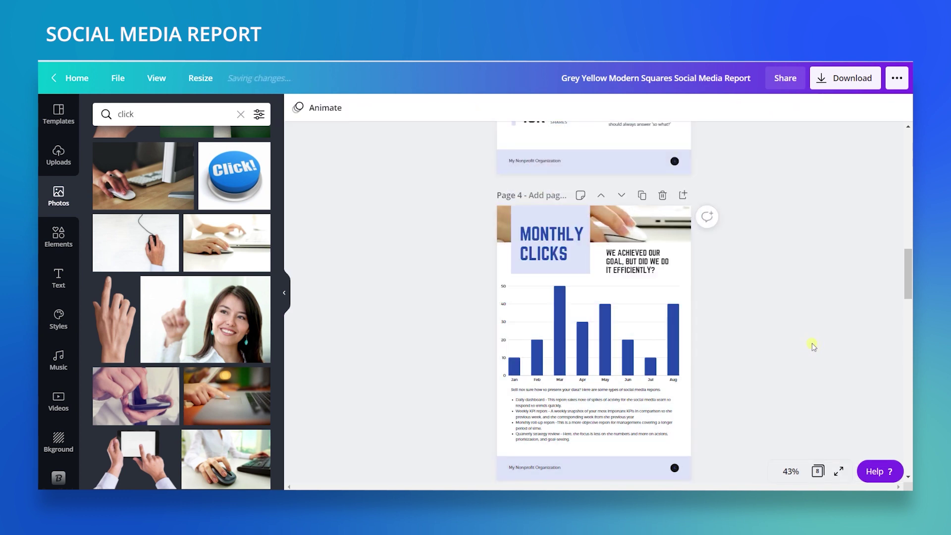
double_click(644, 223)
drag(644, 223, 646, 207)
click(777, 347)
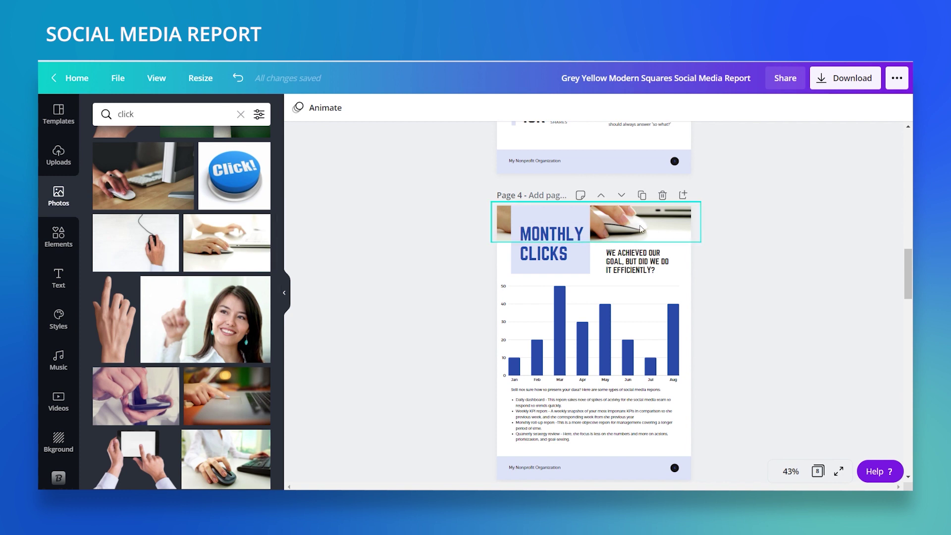
Replace the Monthly Clicks banner with a different hand-on-mouse photo from the Photos panel.
scroll(159, 357, down, 3)
scroll(159, 358, down, 7)
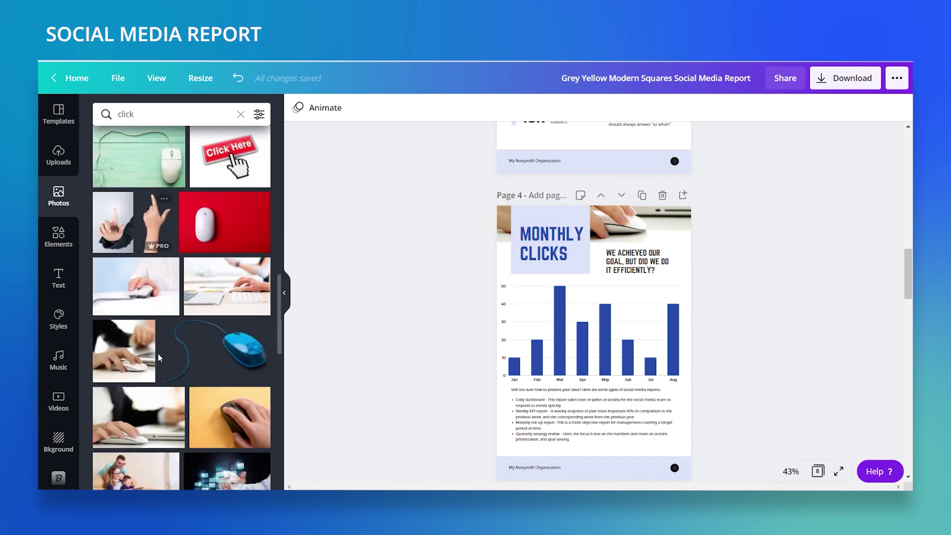
drag(471, 272, 644, 228)
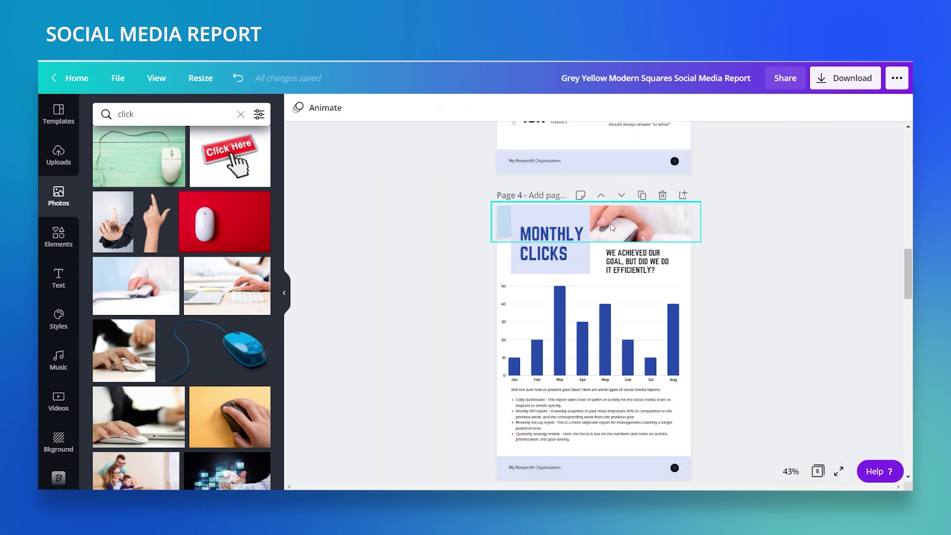
Shift the MONTHLY CLICKS title block slightly to the left.
click(581, 220)
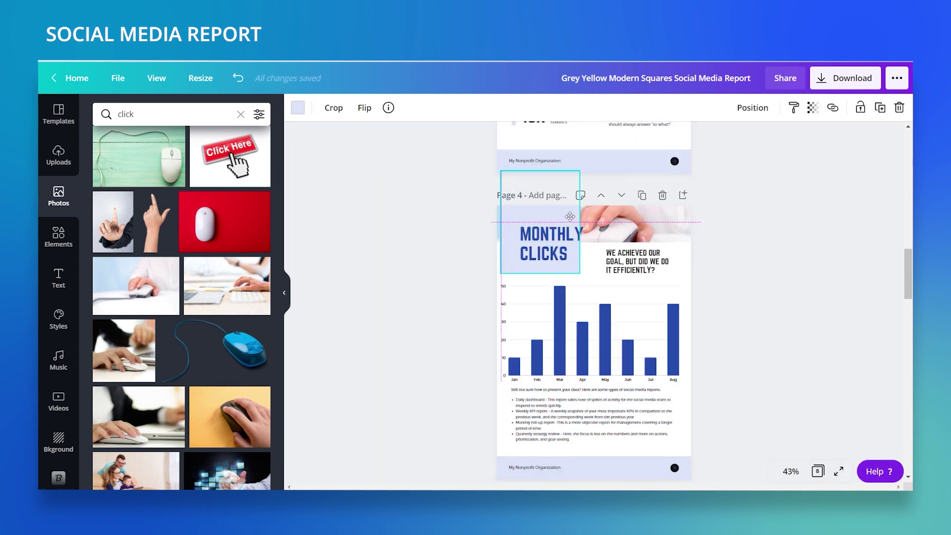
drag(568, 240, 557, 240)
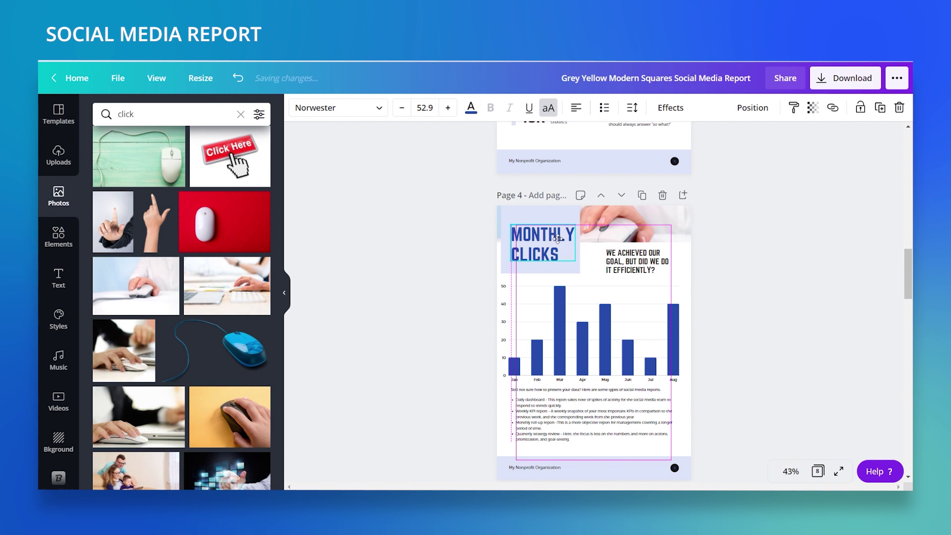
click(772, 280)
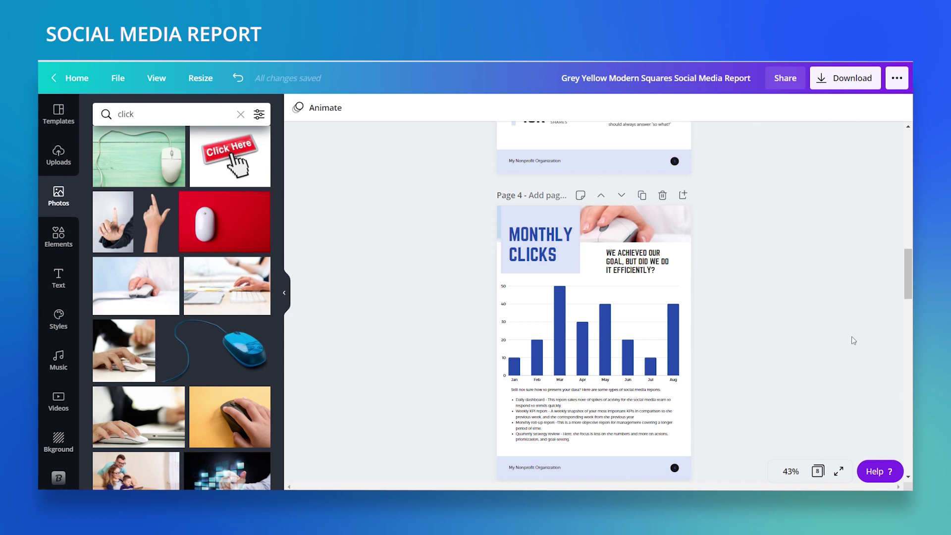
Scroll down to page 5 and delete the Social Media Strategy page.
scroll(739, 331, down, 6)
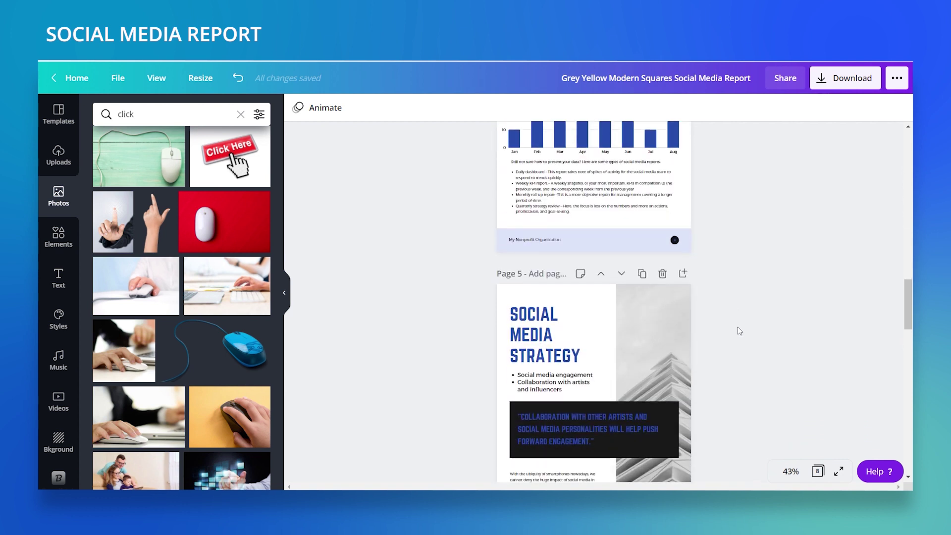
scroll(740, 331, down, 1)
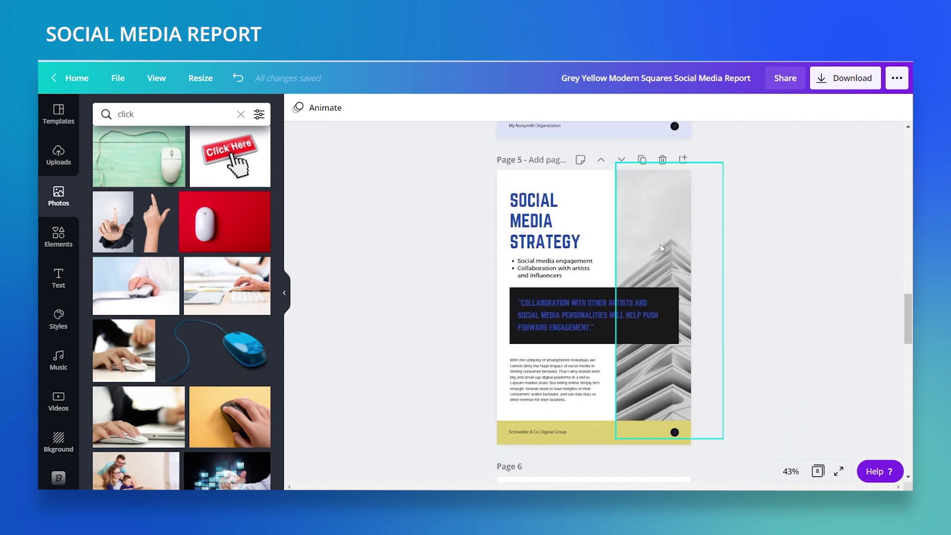
click(663, 160)
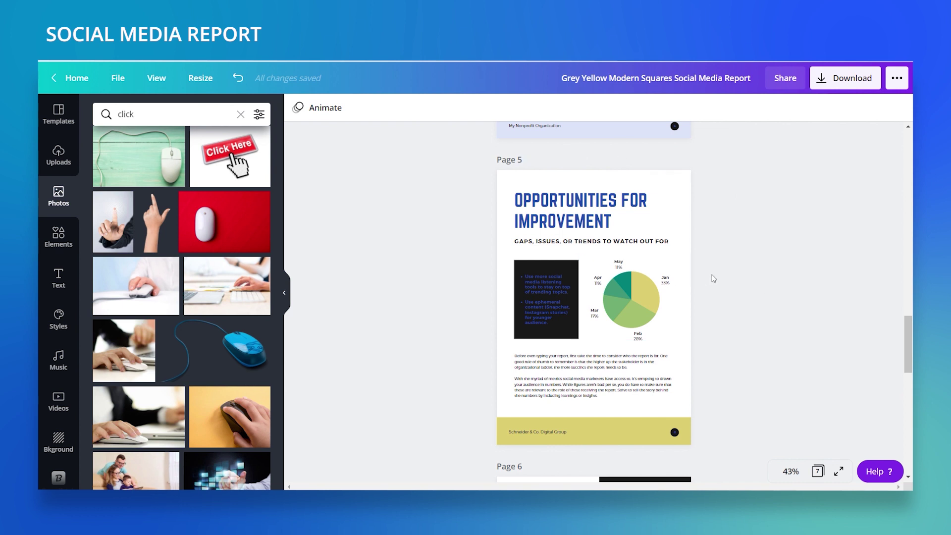
Recolour the pie chart, trying white, black and pink shades before settling on lavender.
click(645, 312)
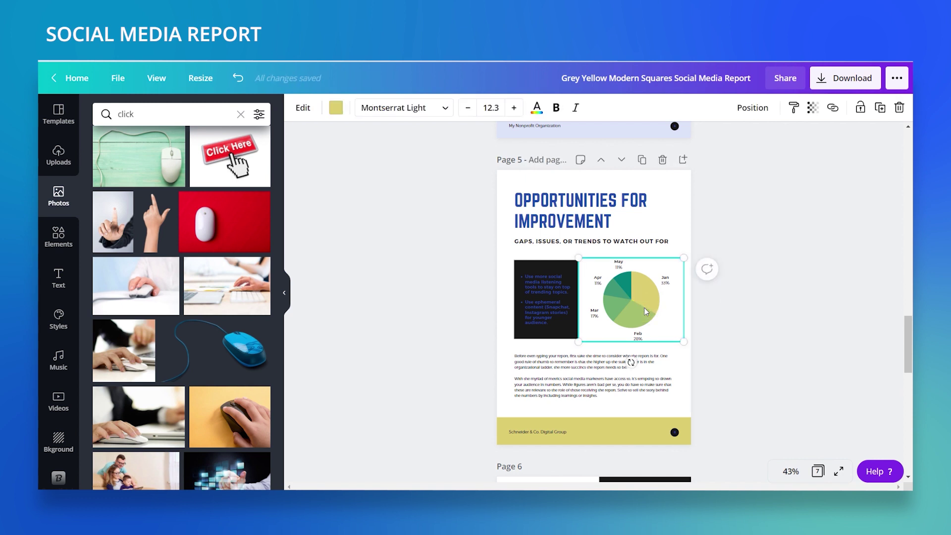
click(336, 109)
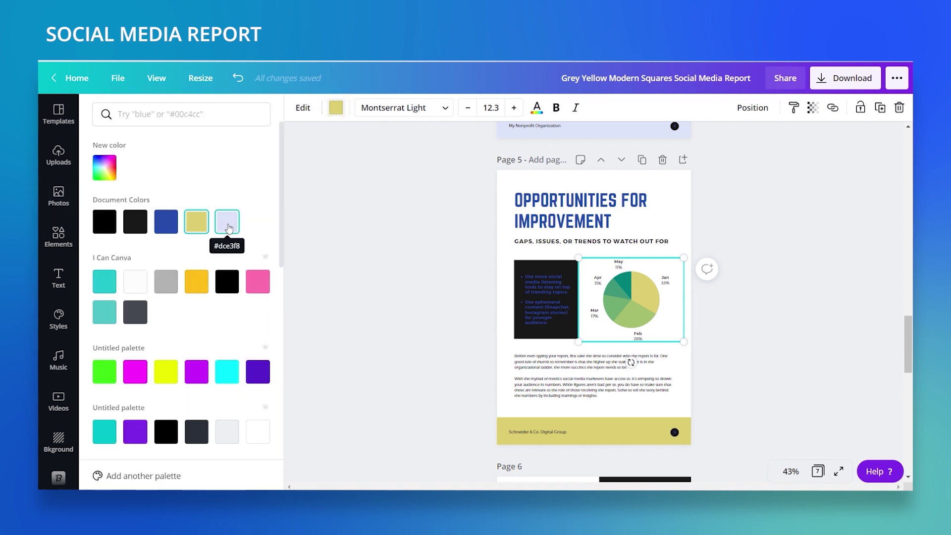
scroll(188, 247, down, 8)
click(107, 276)
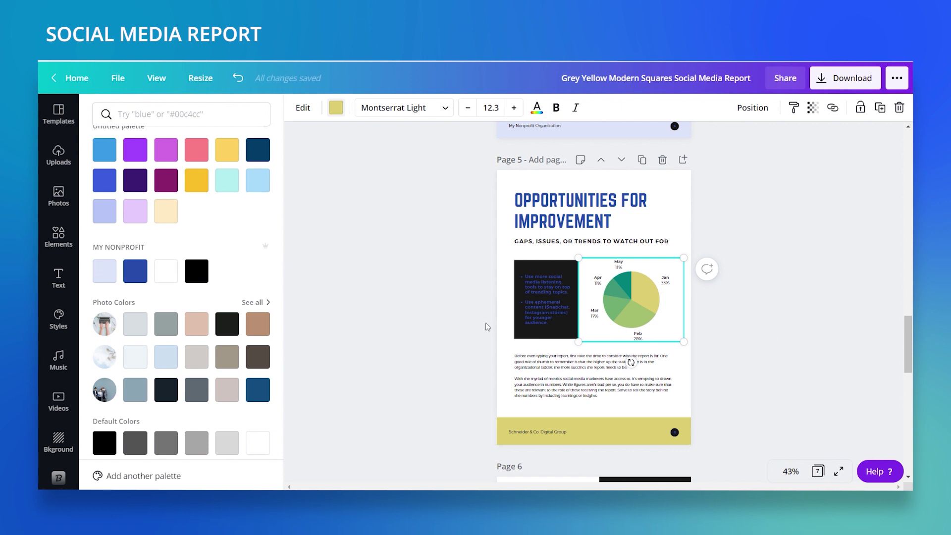
click(105, 273)
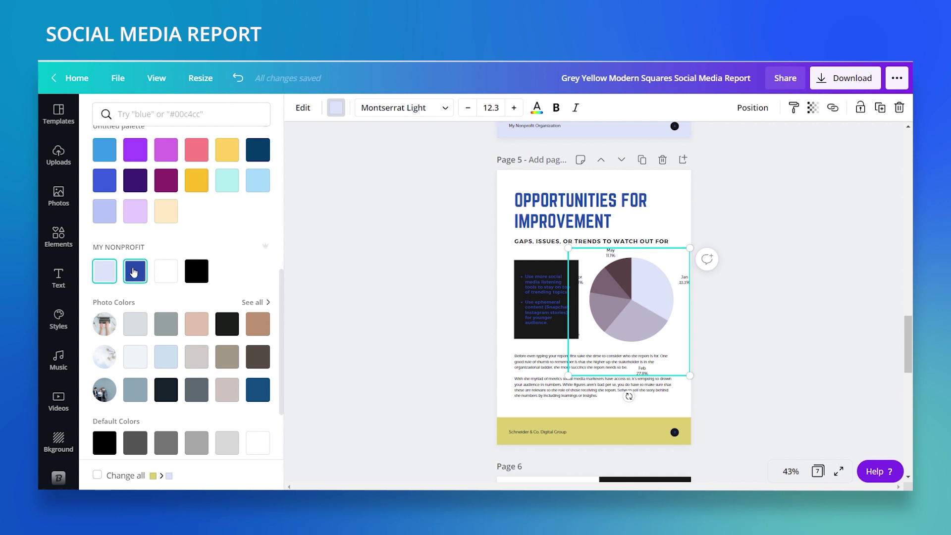
click(133, 270)
click(156, 272)
click(201, 265)
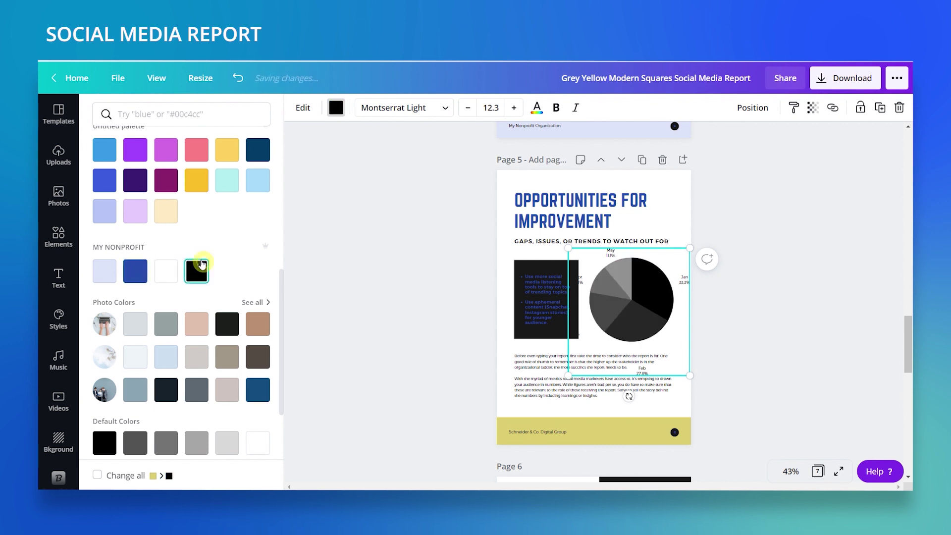
click(105, 271)
scroll(159, 302, down, 2)
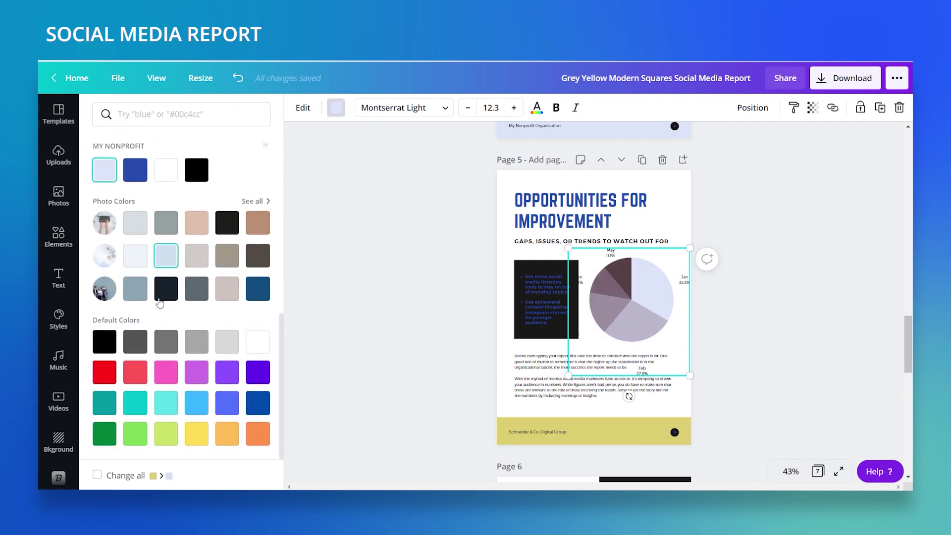
click(165, 377)
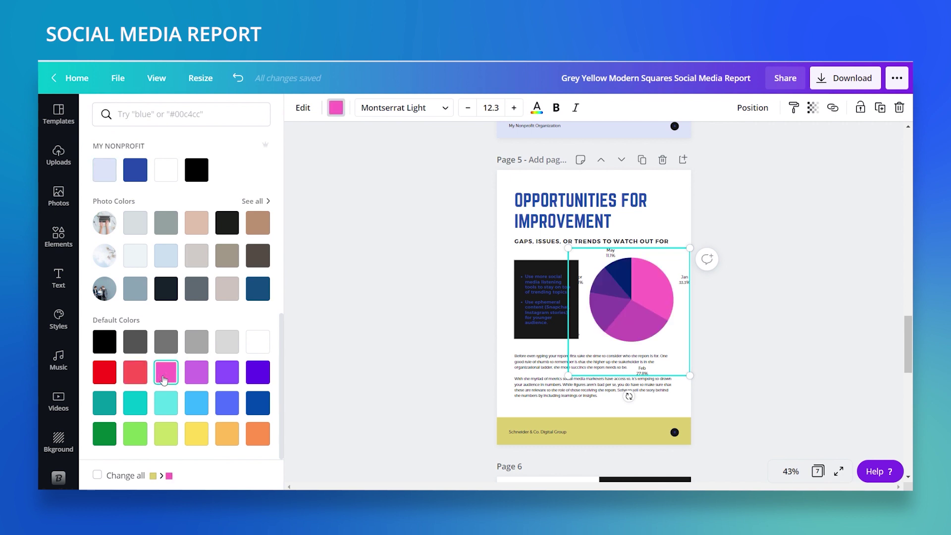
scroll(164, 253, up, 2)
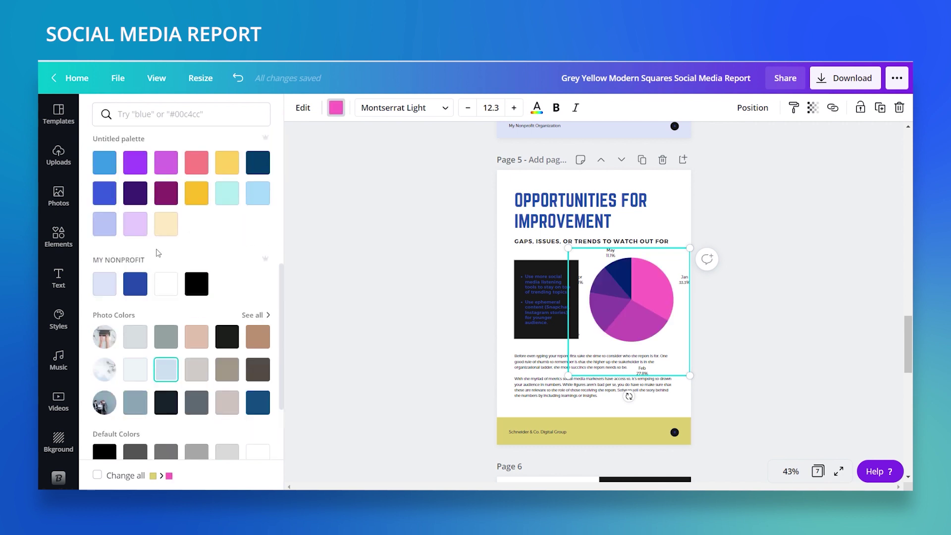
click(104, 284)
Make the dark bullet-point box and the yellow footer bar lavender.
click(545, 297)
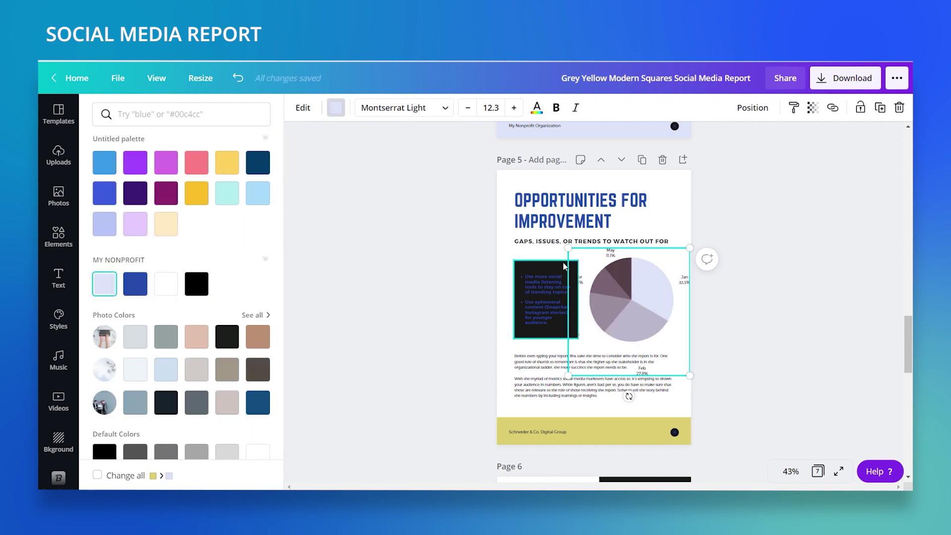
click(103, 290)
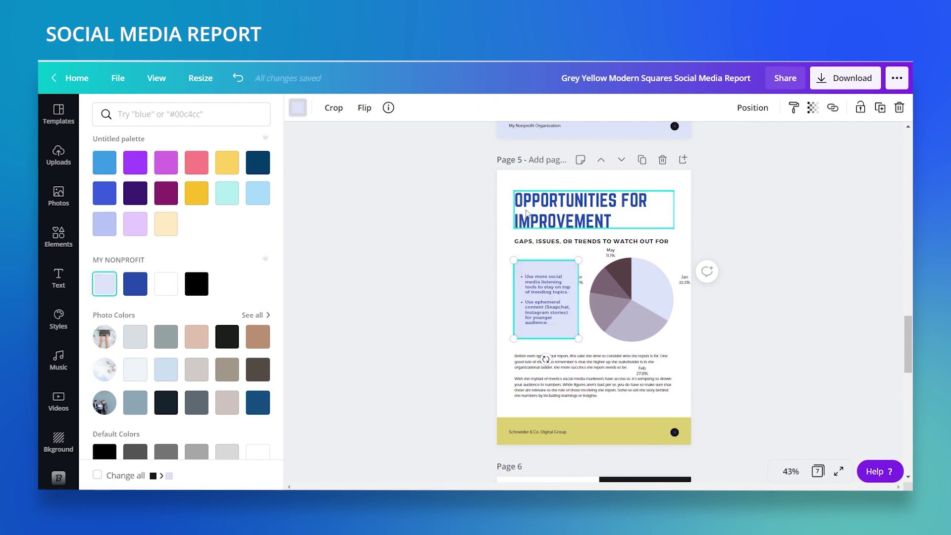
click(591, 426)
click(105, 288)
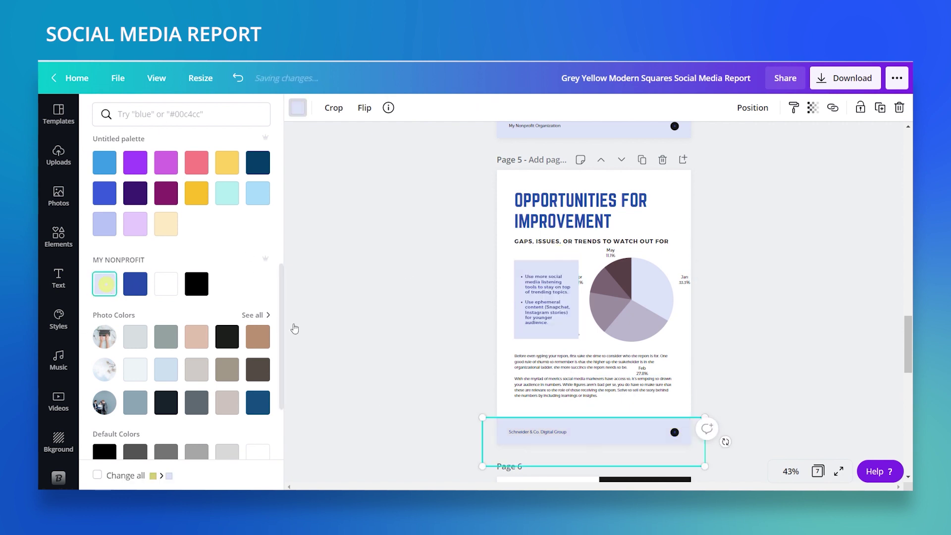
Replace the footer company name with pasted 'My Nonprofit Organization' and open the pie chart's data.
click(554, 432)
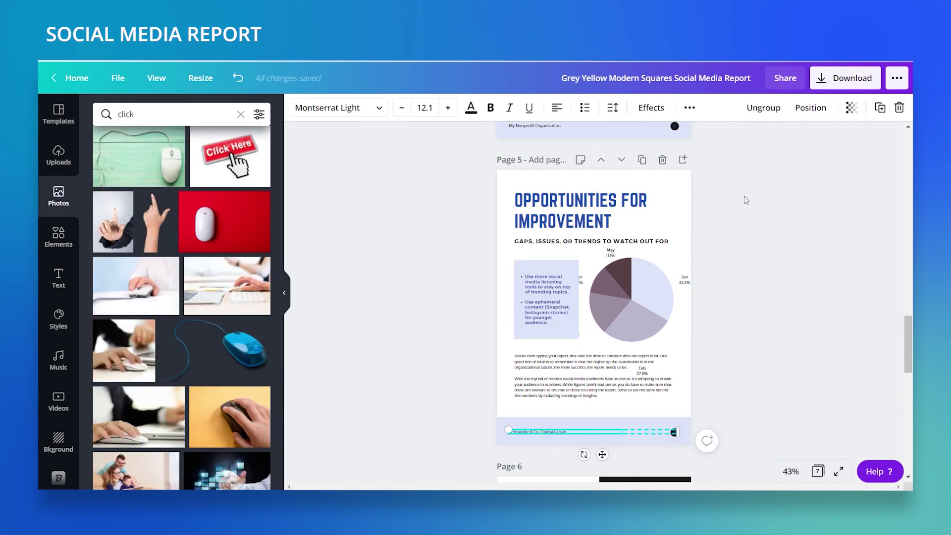
key(Delete)
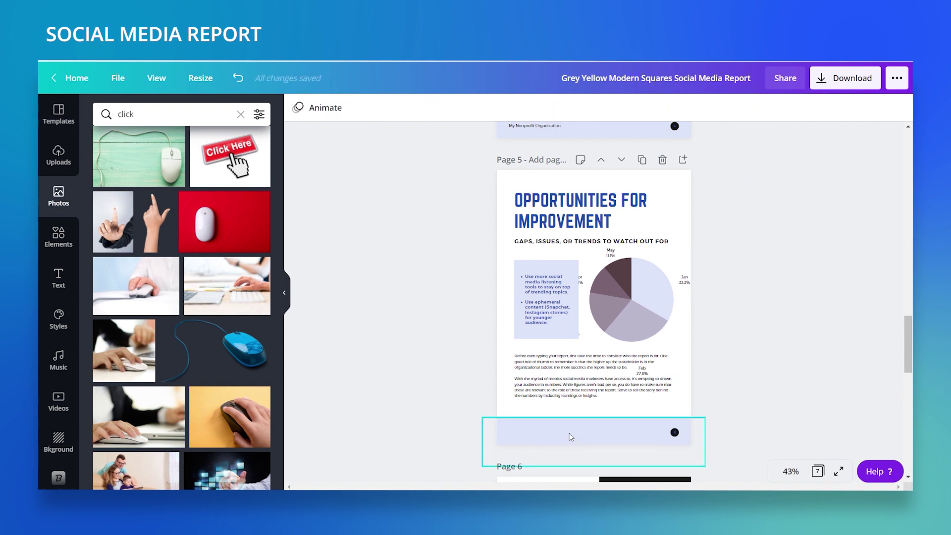
key(ctrl+v)
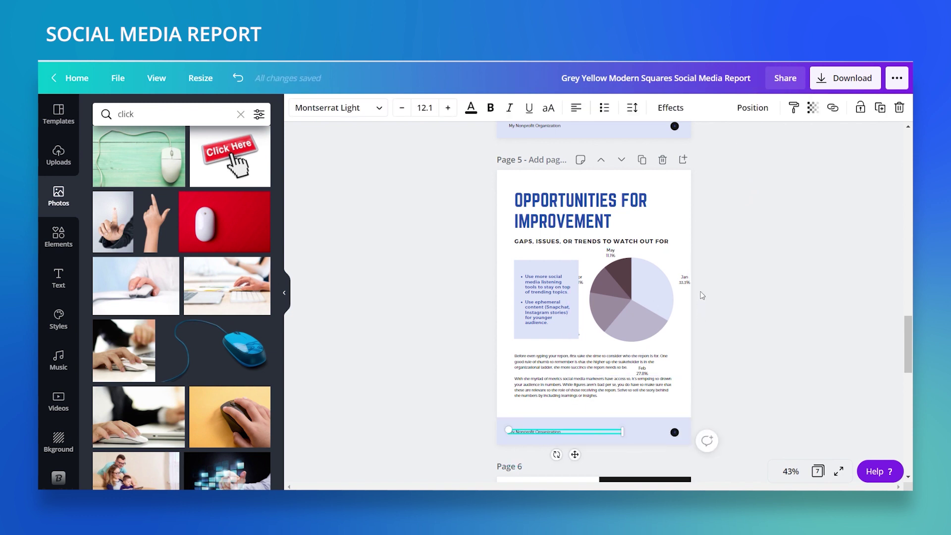
click(687, 282)
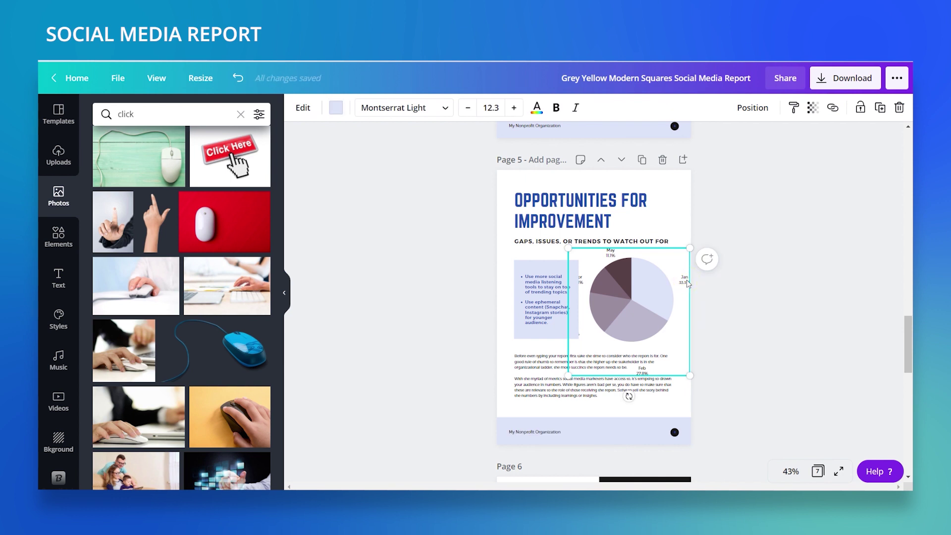
click(303, 108)
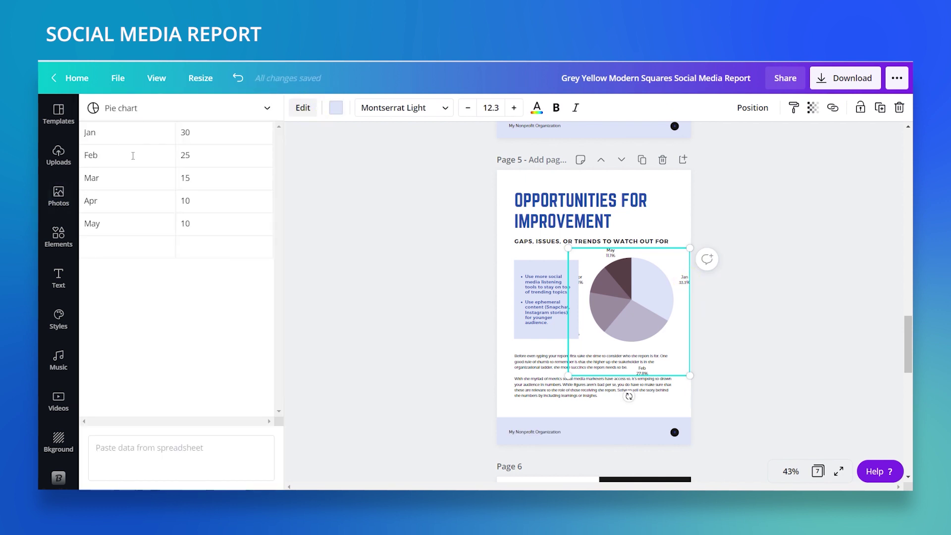
Close the pie chart data editor and open the Charts gallery under More.
click(600, 253)
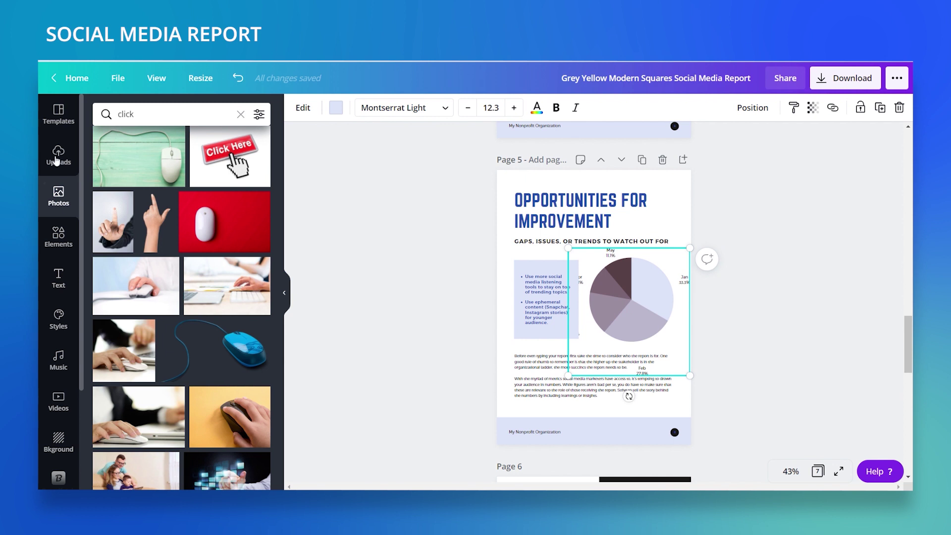
scroll(68, 413, down, 3)
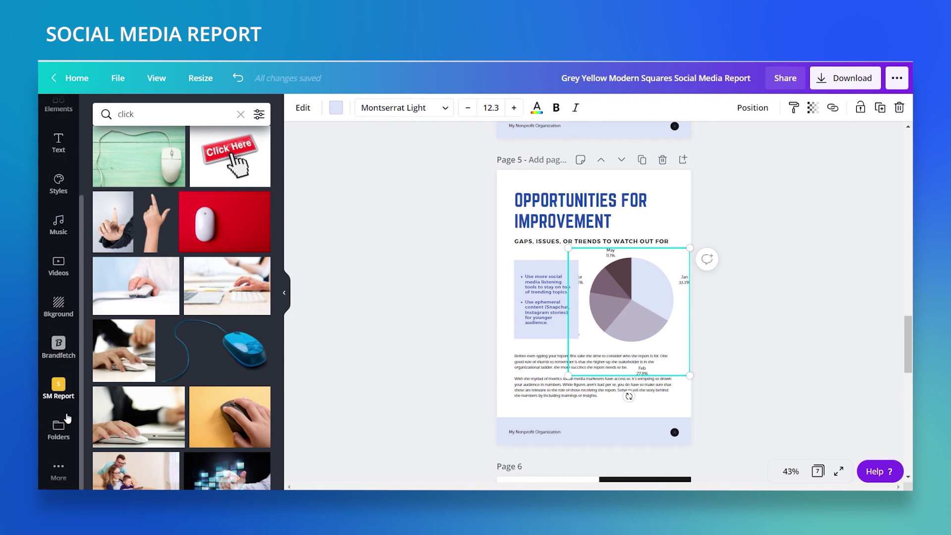
click(59, 468)
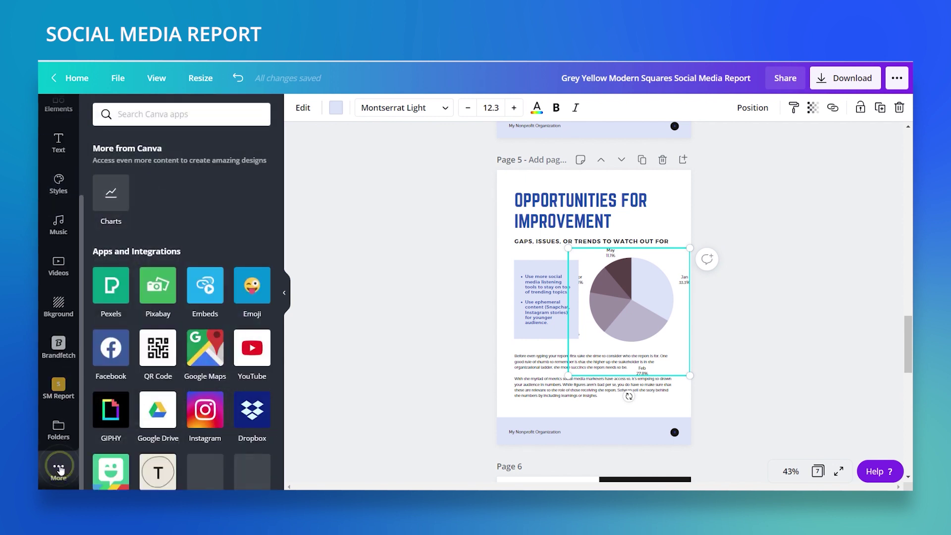
click(105, 193)
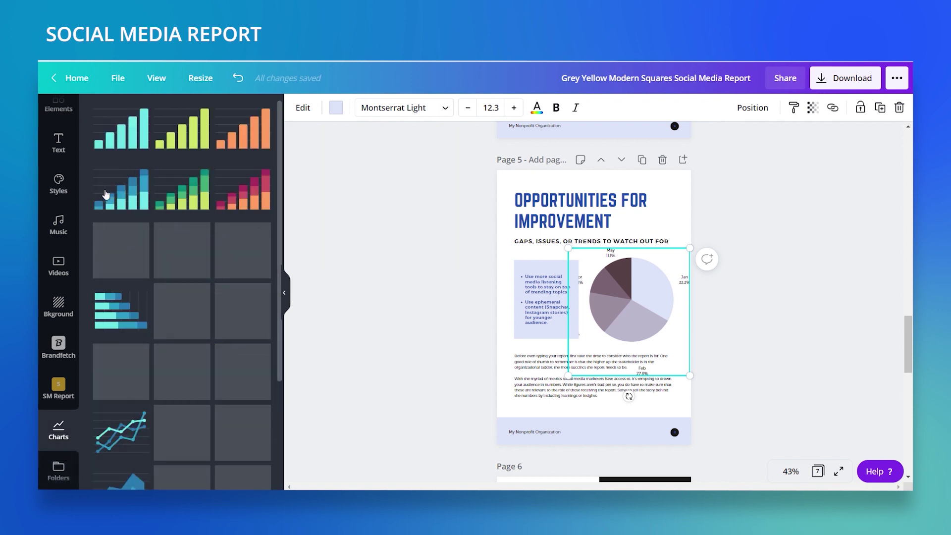
Add a green donut chart, resize and reposition it, then delete it.
scroll(230, 340, down, 2)
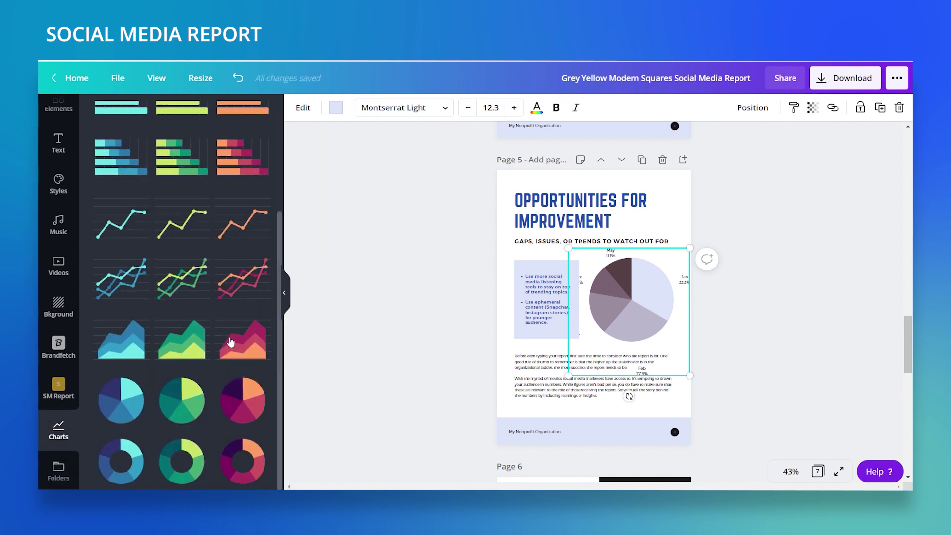
click(177, 453)
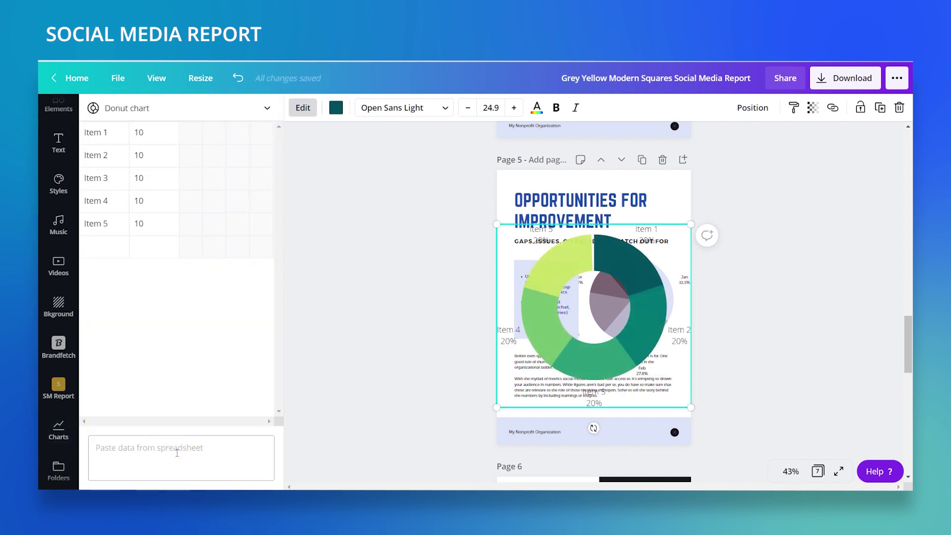
drag(691, 229, 615, 309)
drag(584, 355, 594, 302)
key(Delete)
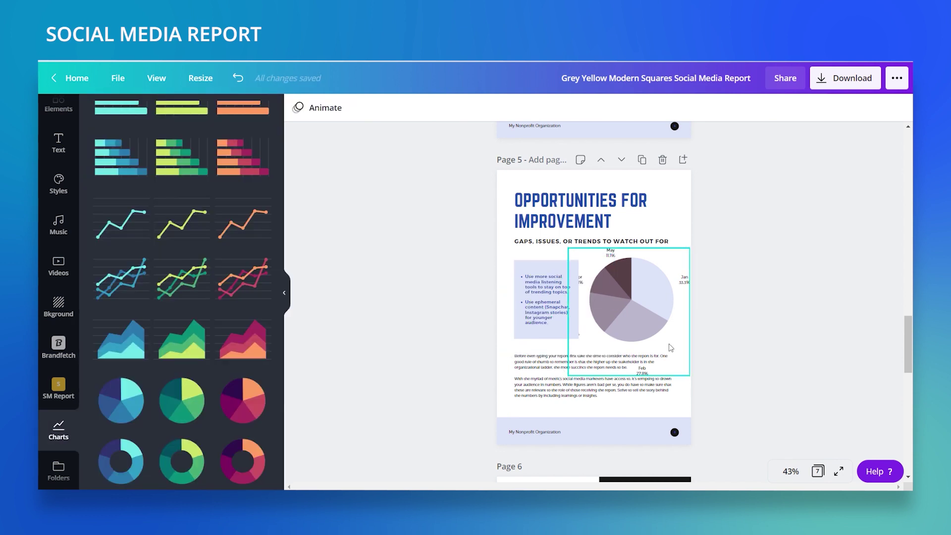
Recolour the Meet the Team dark side panel and yellow footer bar lavender.
scroll(670, 348, down, 6)
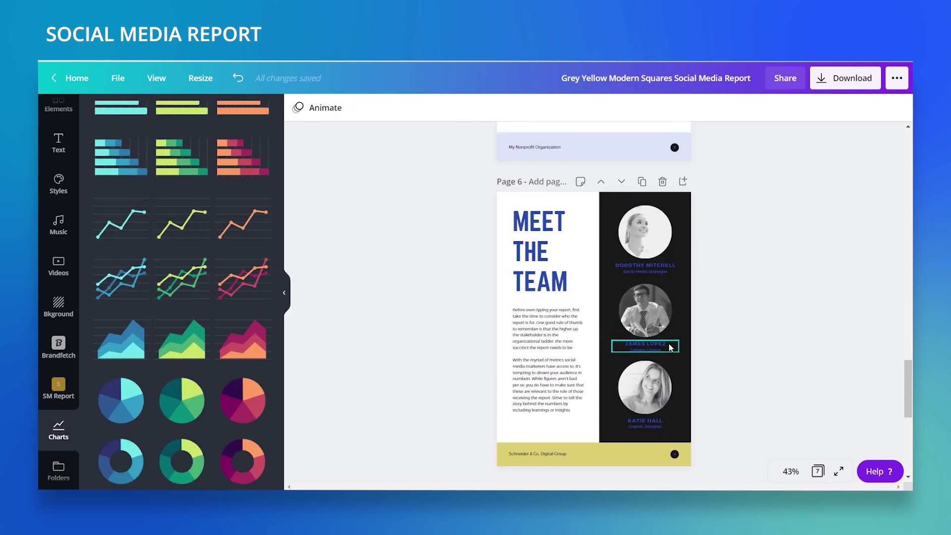
click(686, 346)
click(298, 107)
click(227, 221)
click(510, 464)
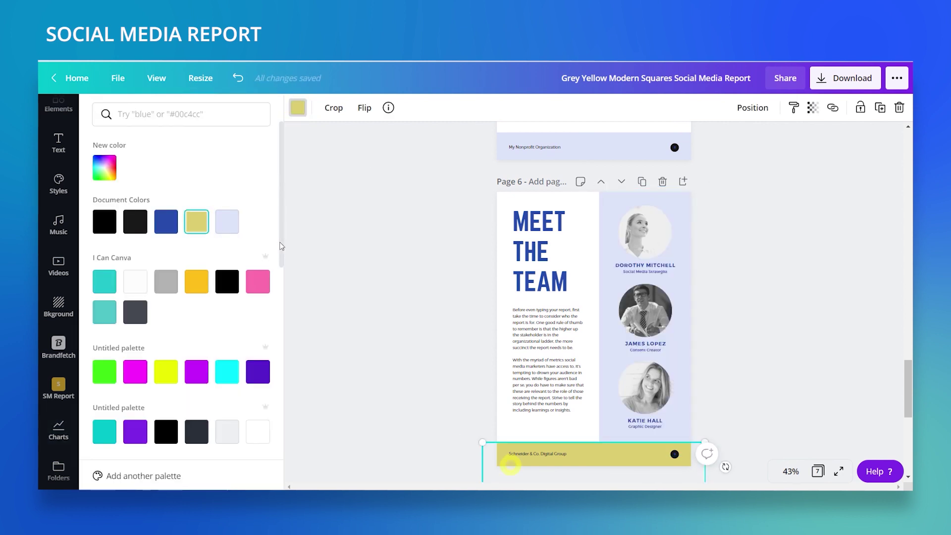
click(227, 222)
Set the filter to None on all three team headshots so they show in colour.
click(638, 223)
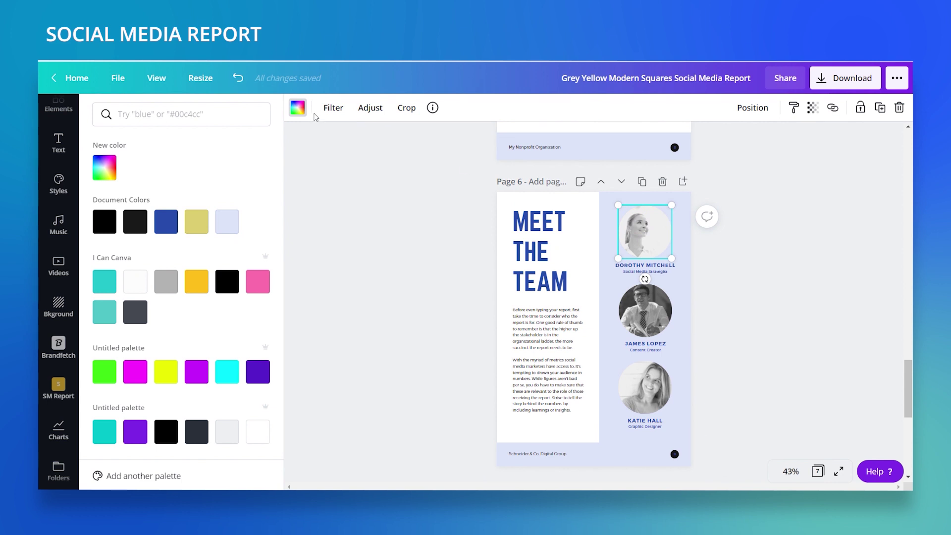
click(332, 109)
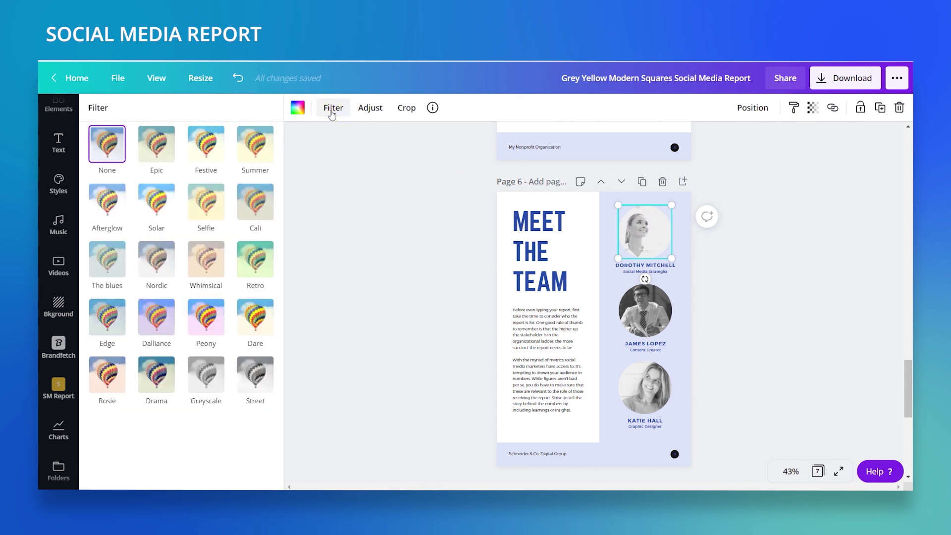
click(118, 132)
click(639, 307)
click(115, 151)
click(644, 387)
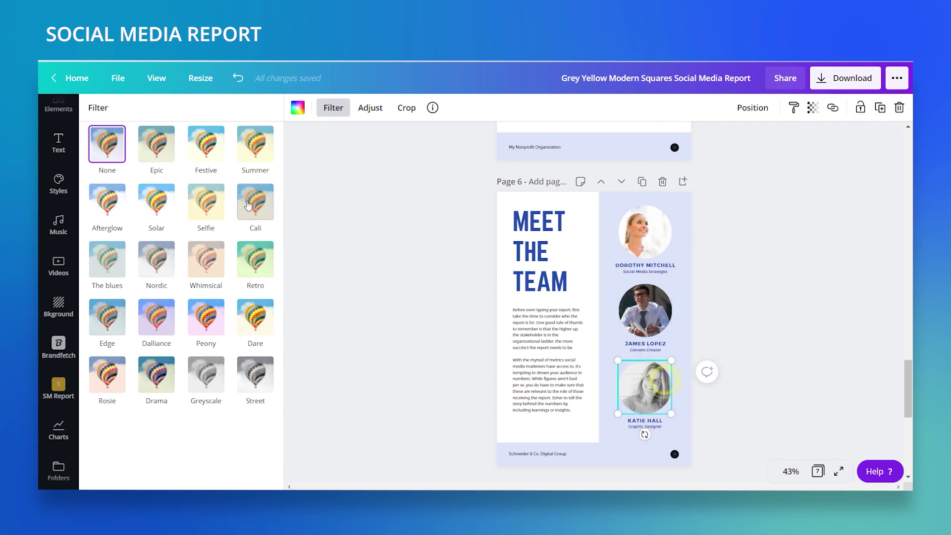
click(114, 157)
scroll(335, 302, down, 5)
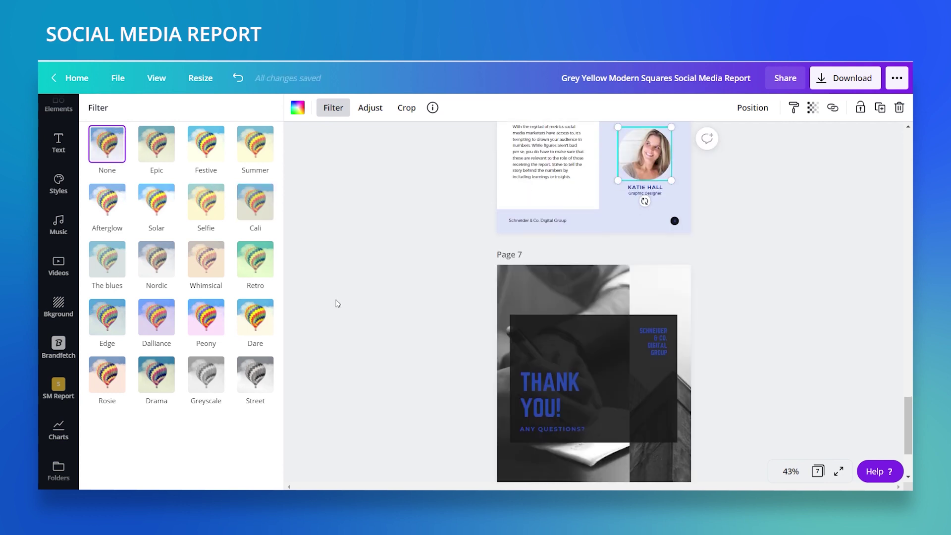
scroll(336, 301, down, 1)
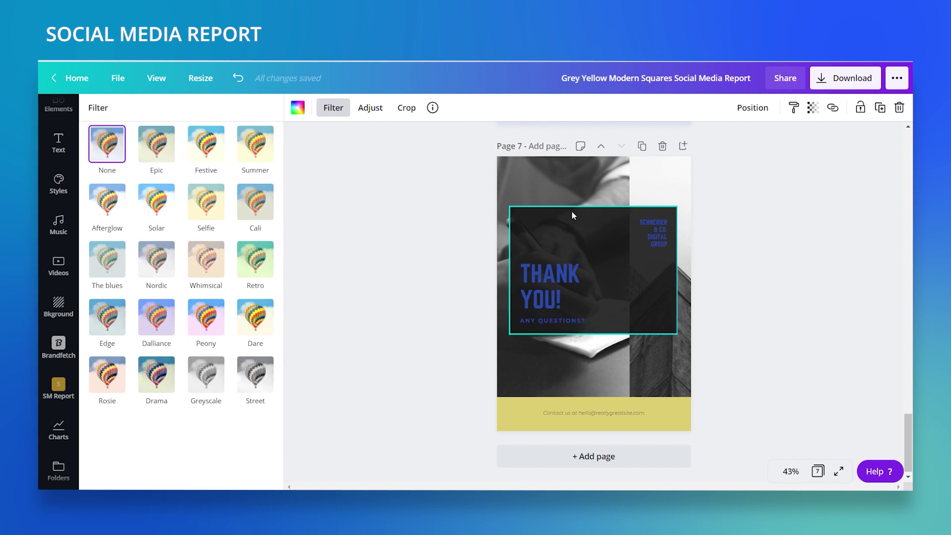
Delete page 7's dark box, background photo and all thank-you text elements.
key(Delete)
click(571, 232)
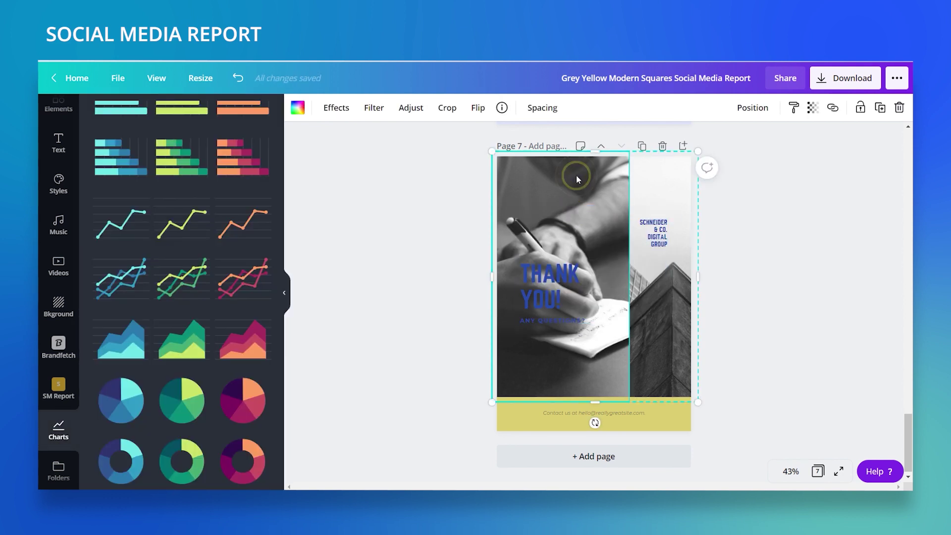
key(Delete)
key(Delete)
key(Delete)
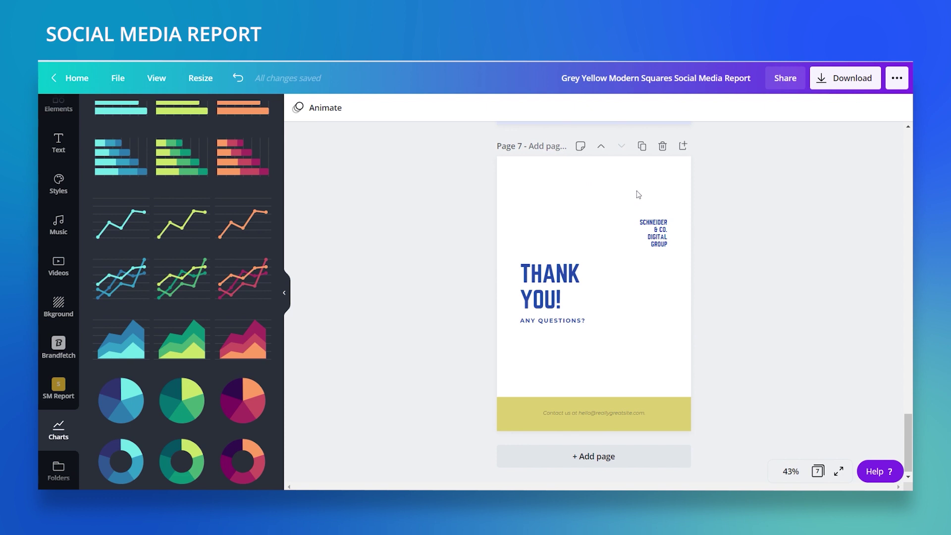
key(ctrl+a)
key(Delete)
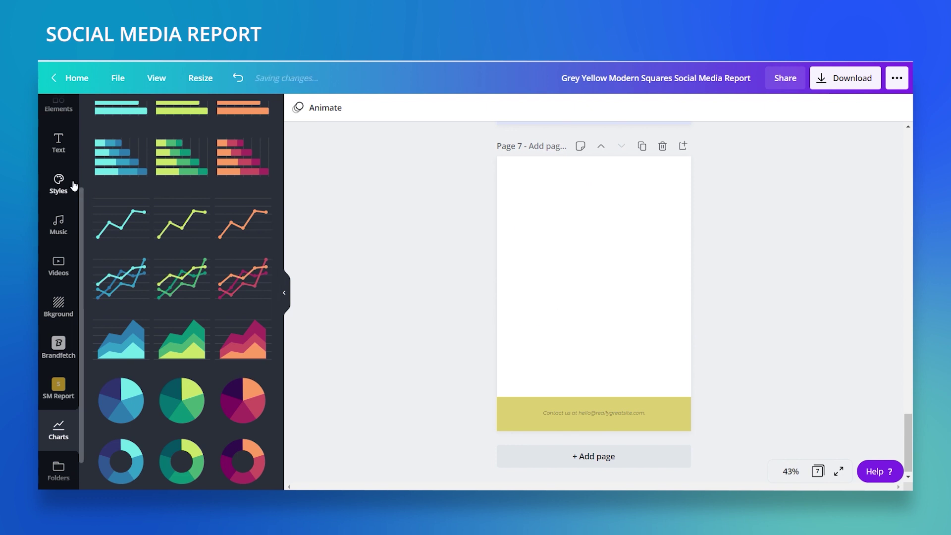
scroll(58, 193, up, 3)
Search photos for 'thank you' and set the wire daisy Thank You! photo as page 7's background.
click(59, 193)
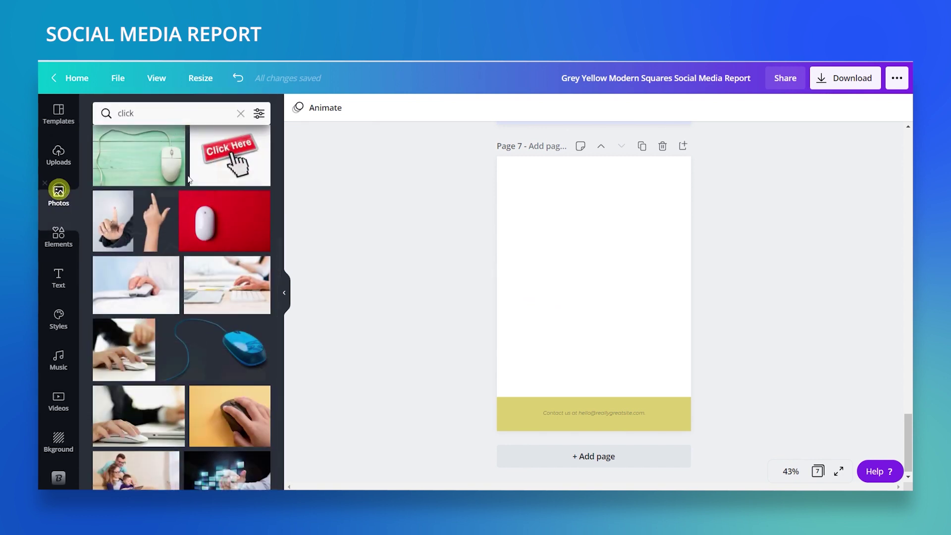
drag(139, 114, 118, 117)
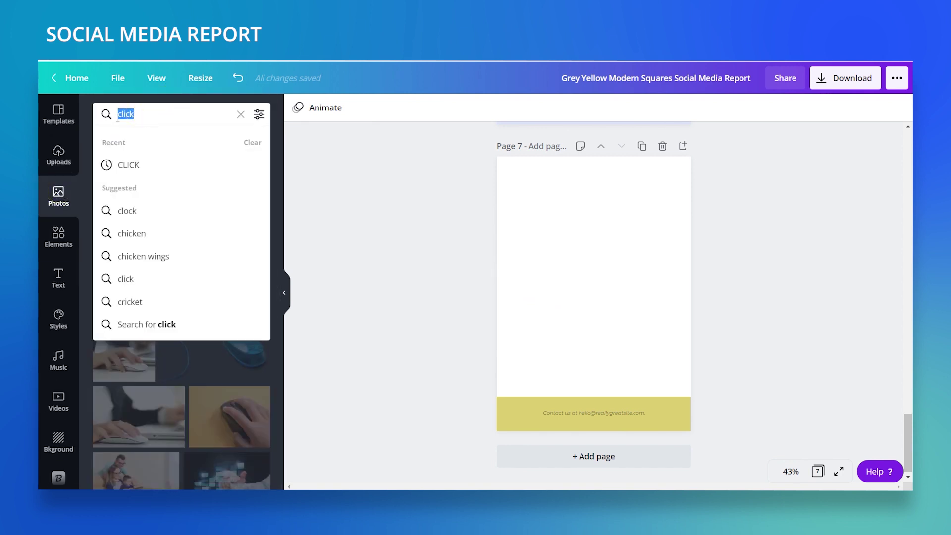
text(thank you)
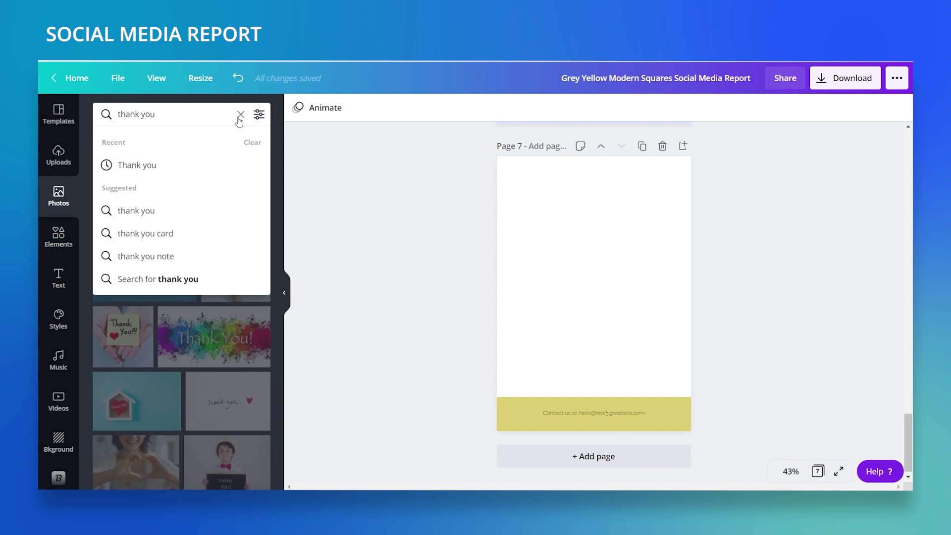
click(258, 115)
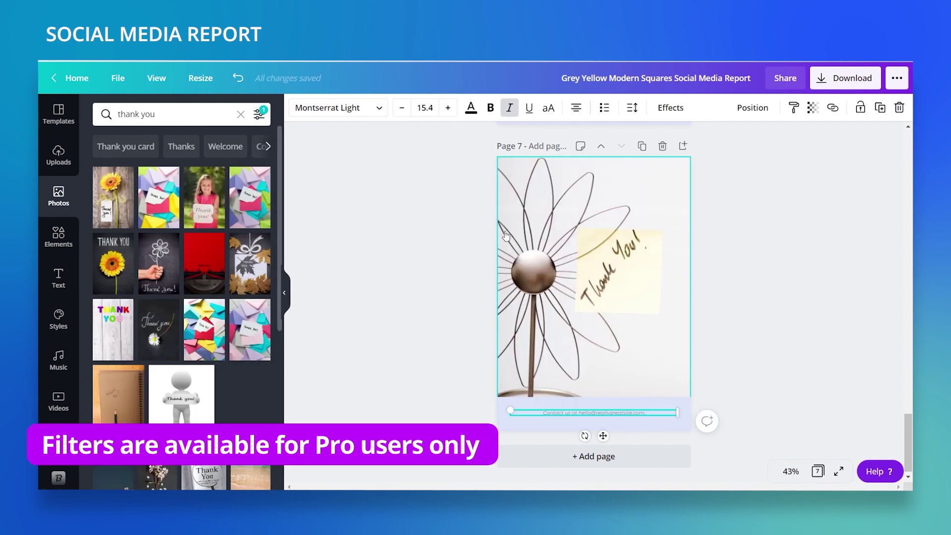
drag(582, 232, 583, 233)
click(762, 272)
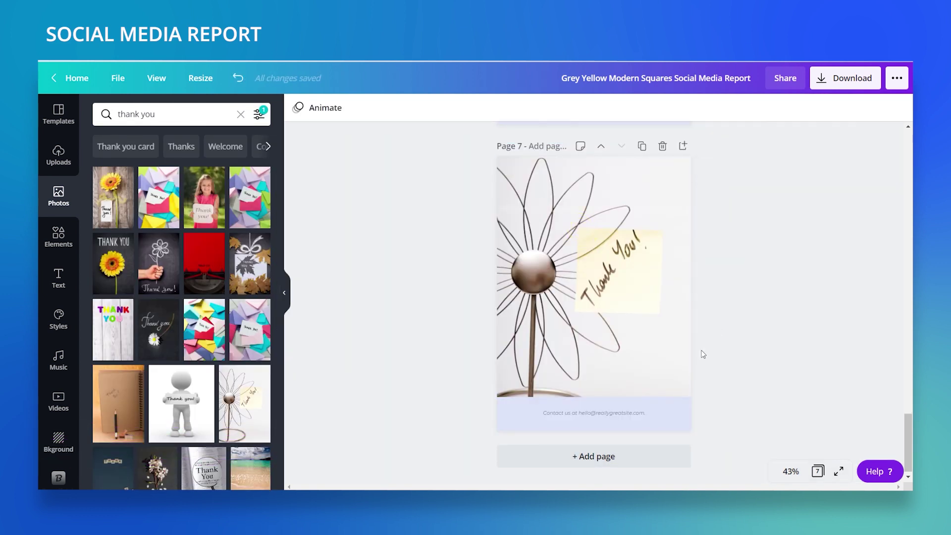
Zoom the view to 75% and select the contact line in the footer.
click(791, 471)
click(802, 317)
scroll(654, 404, down, 3)
click(639, 396)
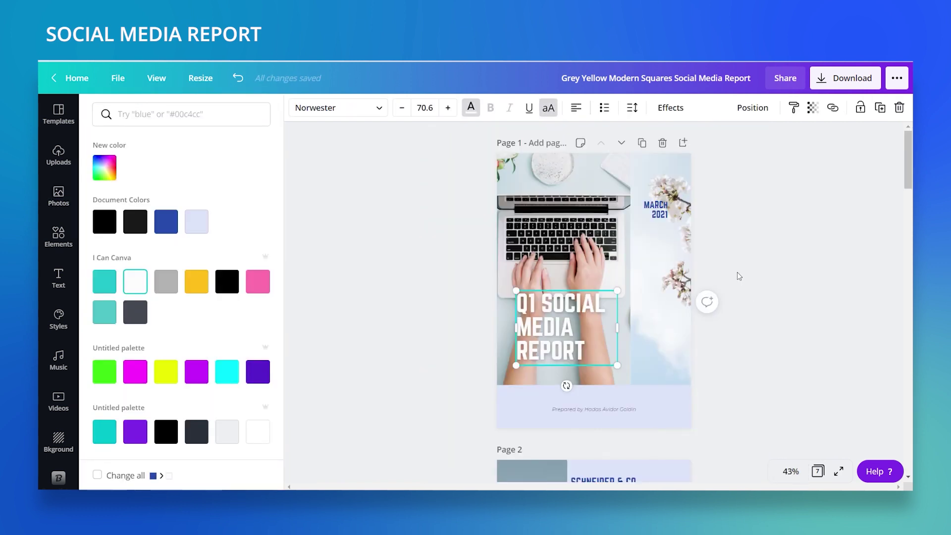
scroll(739, 276, down, 13)
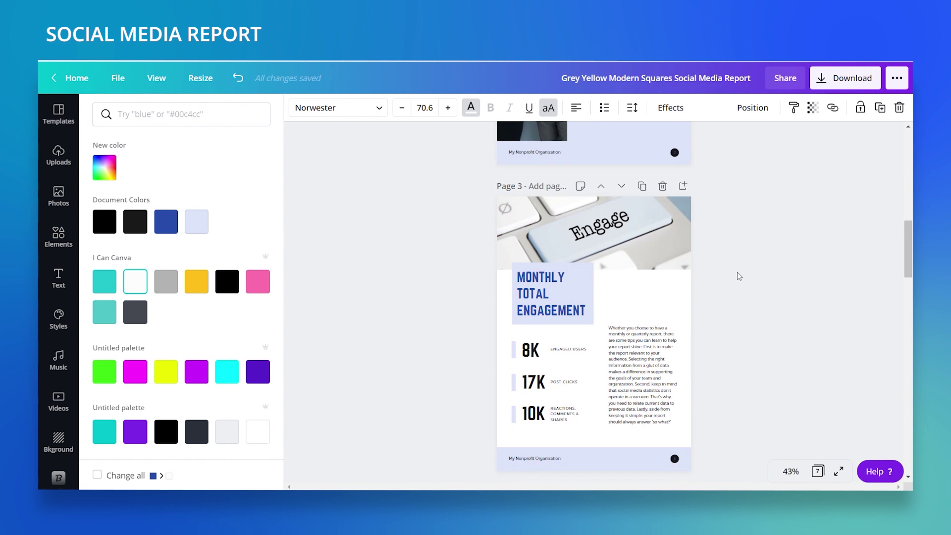
scroll(739, 276, down, 5)
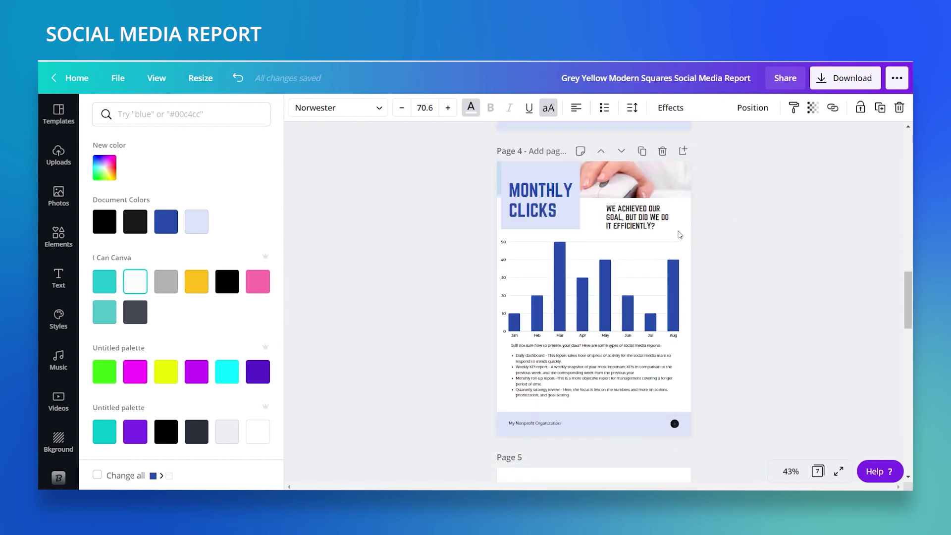
click(544, 200)
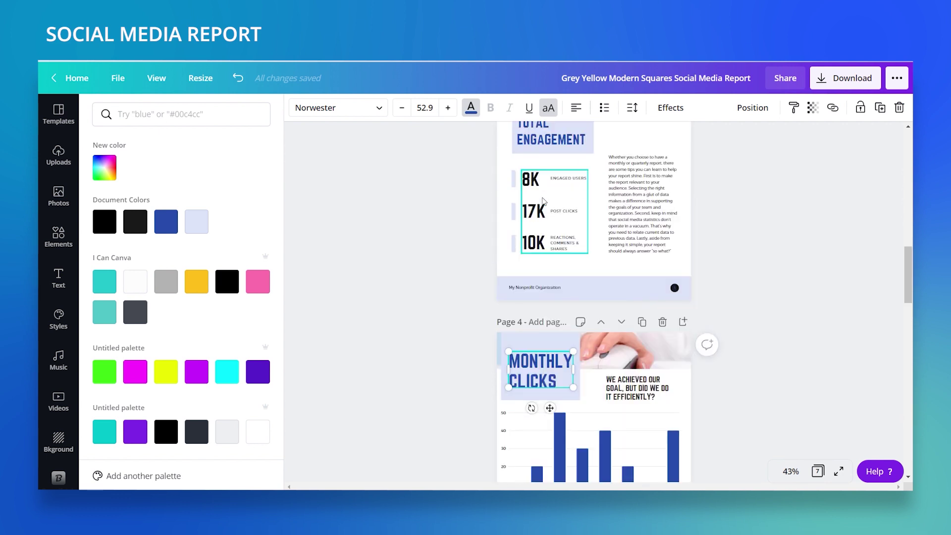
scroll(543, 201, up, 3)
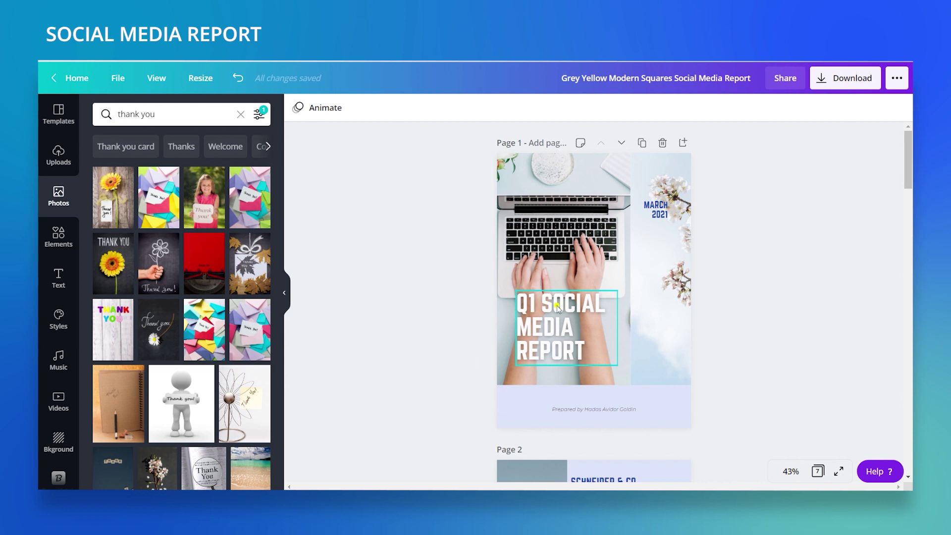
click(557, 326)
click(568, 241)
click(762, 252)
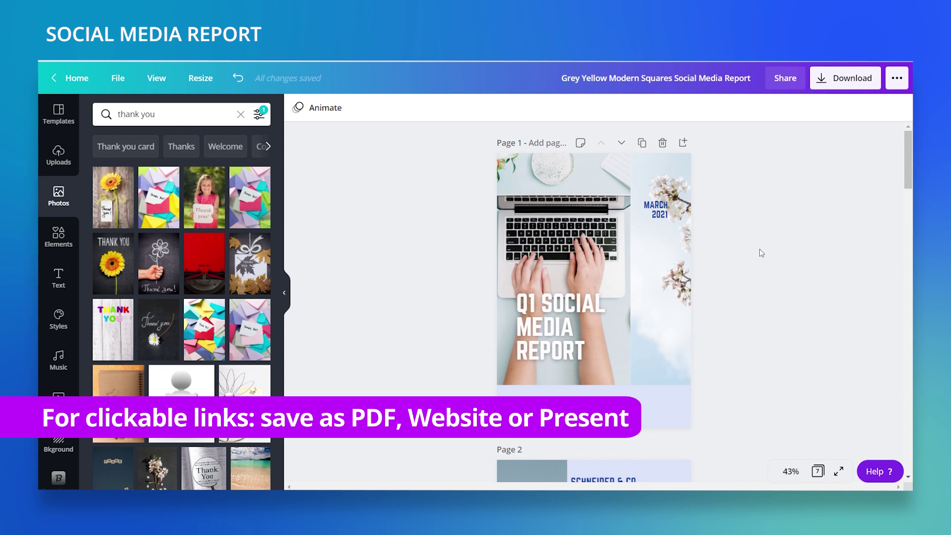
scroll(716, 329, down, 3)
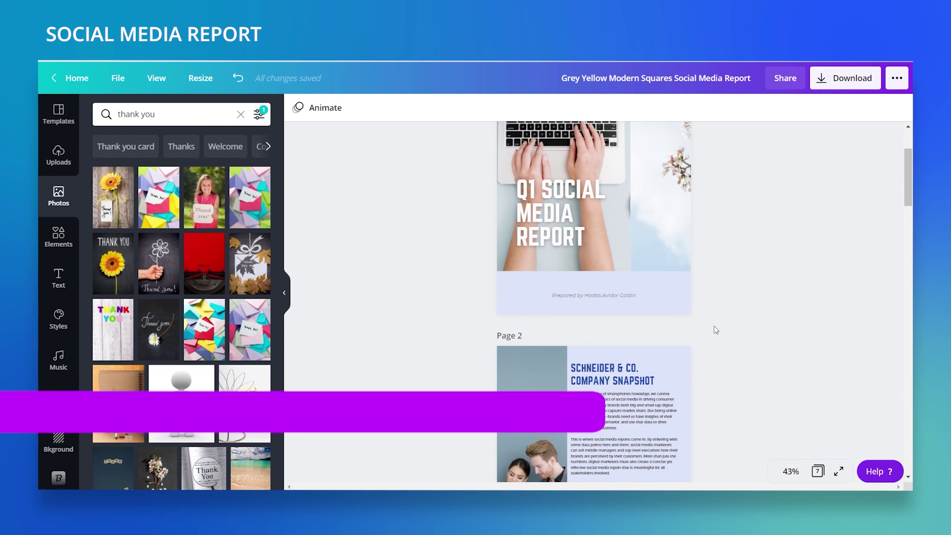